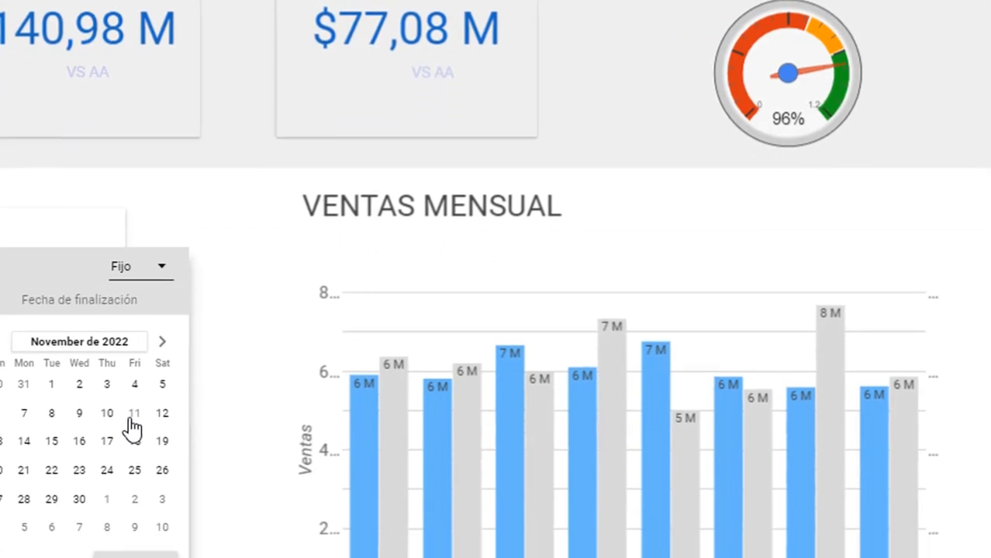
left_click(215, 358)
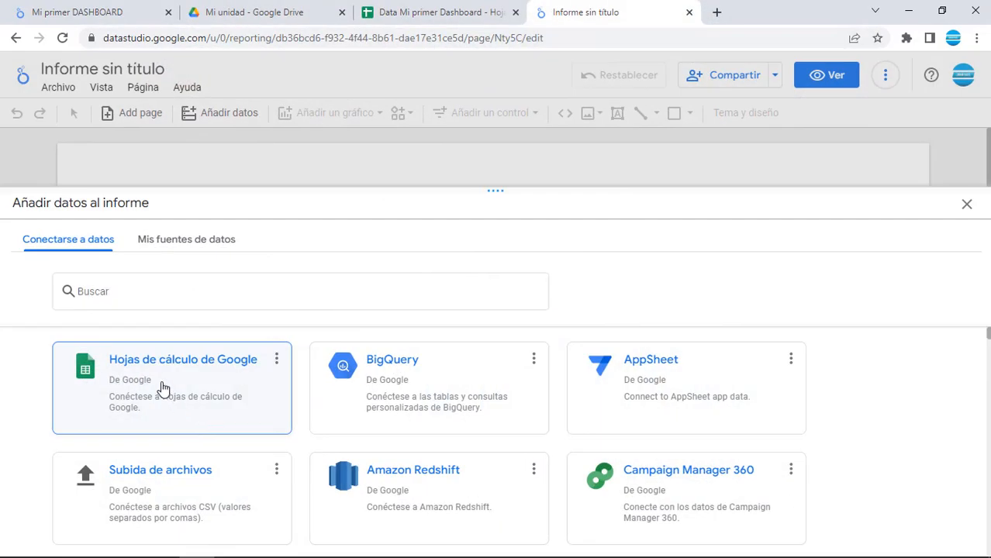
left_click(163, 388)
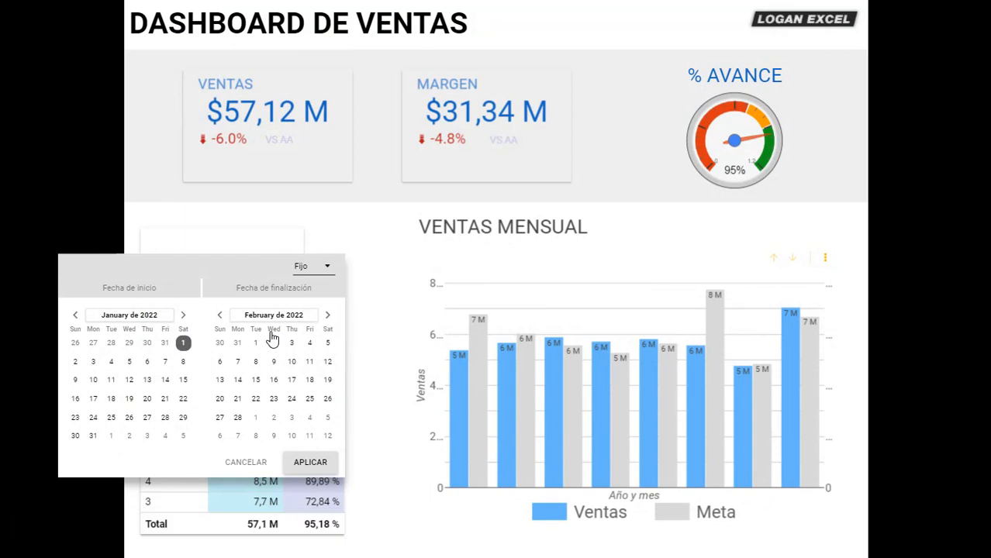
Set the sales dashboard's date range to 1 January 2022 through 11 May 2022
left_click(273, 361)
left_click(310, 462)
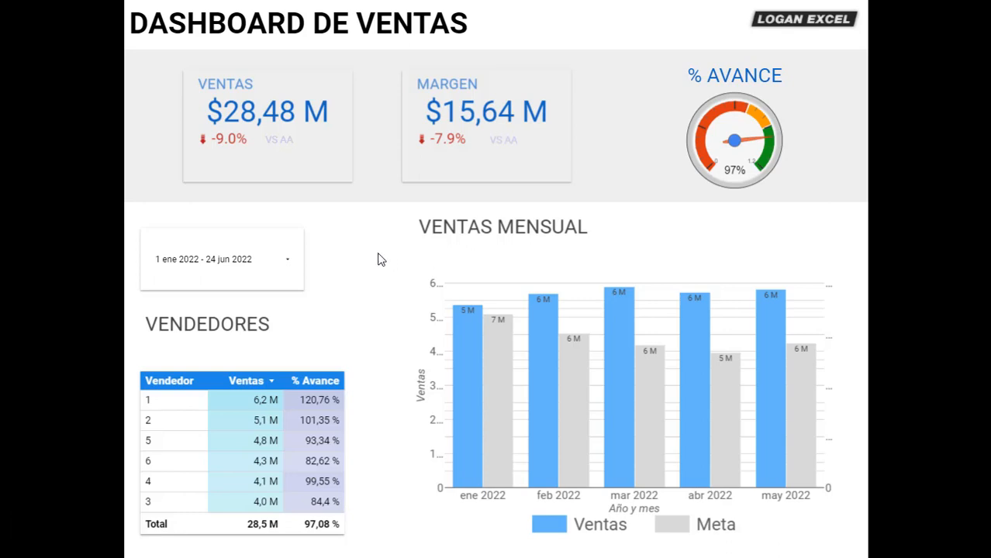
left_click(285, 286)
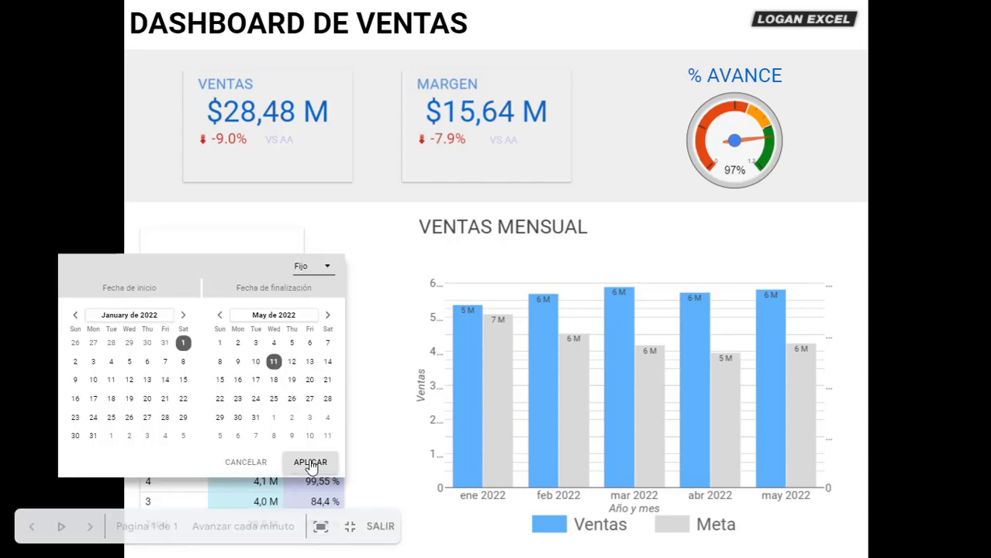
left_click(327, 466)
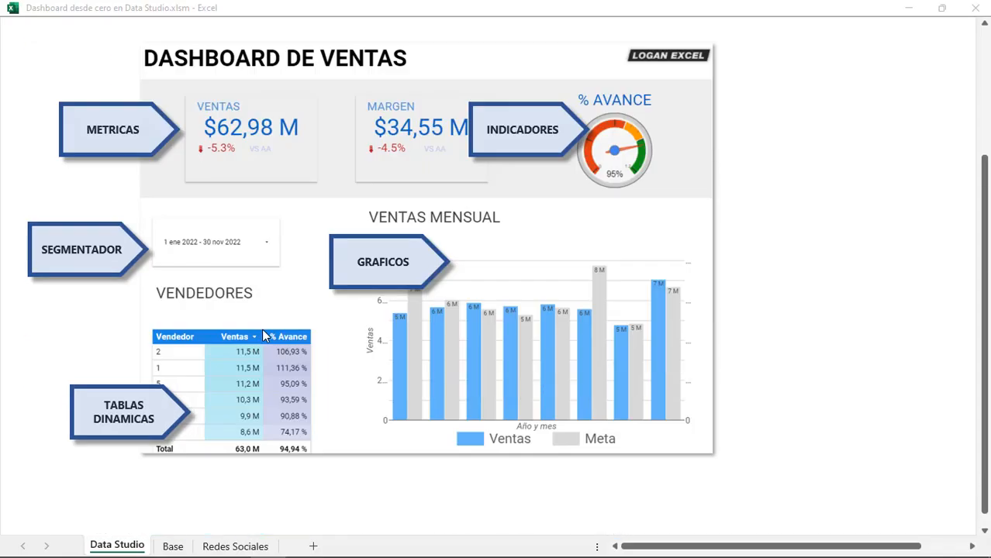
Review the Data Studio concept text and the labelled sales dashboard picture on the Data Studio sheet of the Excel workbook
scroll(261, 328, "up", 1)
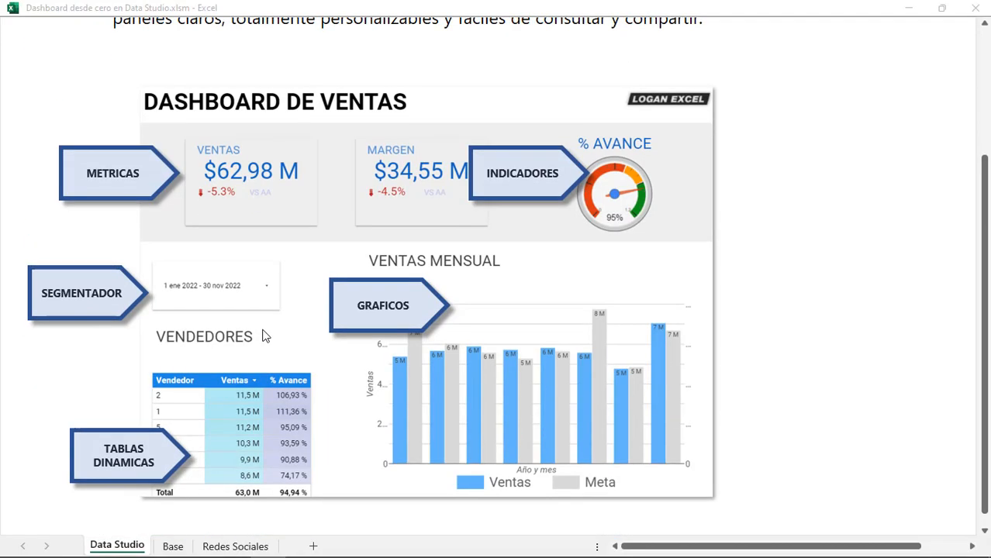
scroll(261, 336, "up", 4)
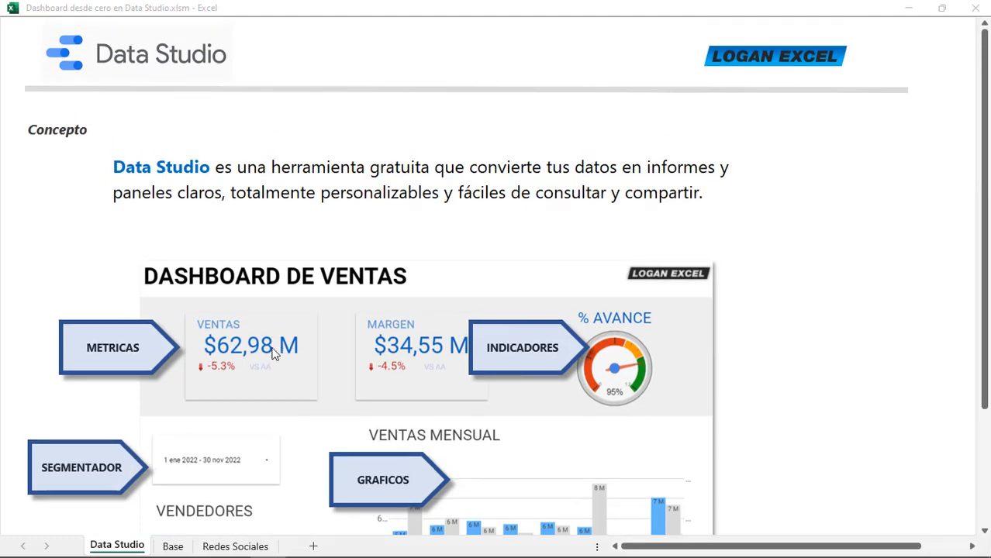
scroll(271, 354, "down", 4)
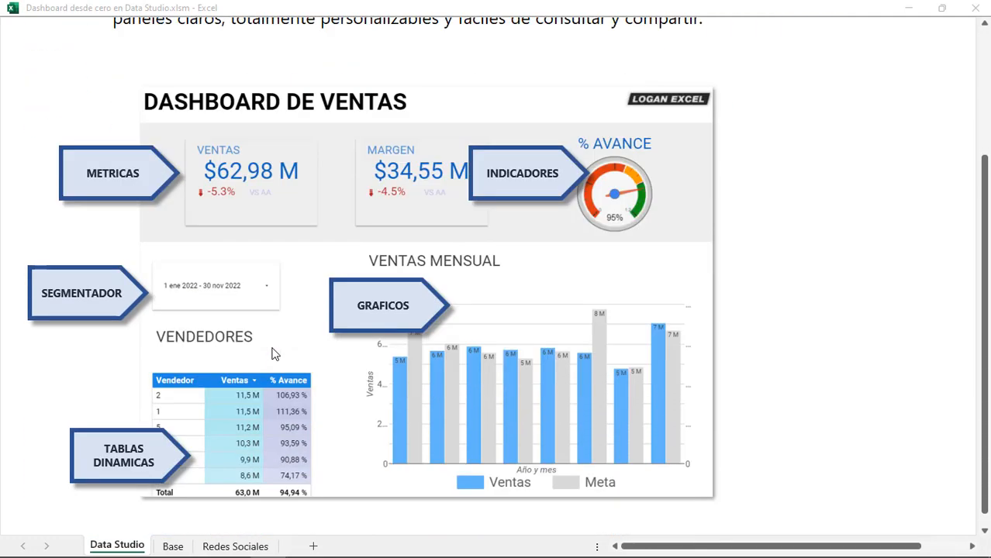
scroll(271, 354, "up", 4)
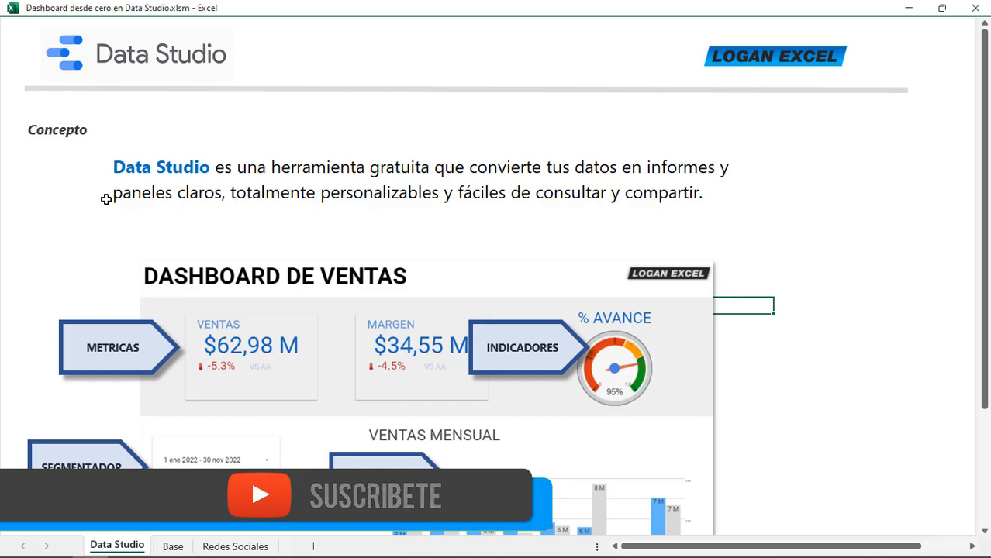
scroll(108, 201, "down", 4)
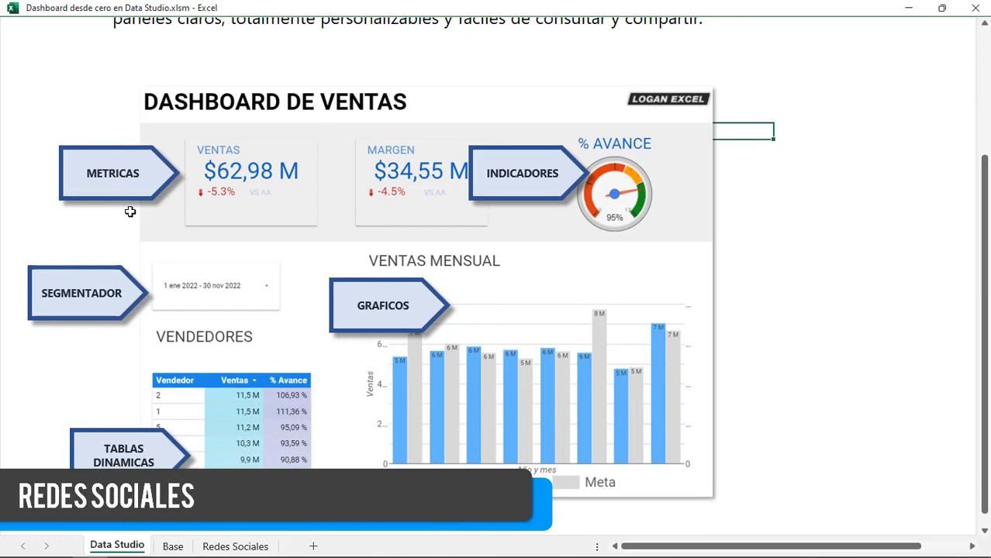
scroll(130, 213, "up", 3)
scroll(130, 213, "down", 3)
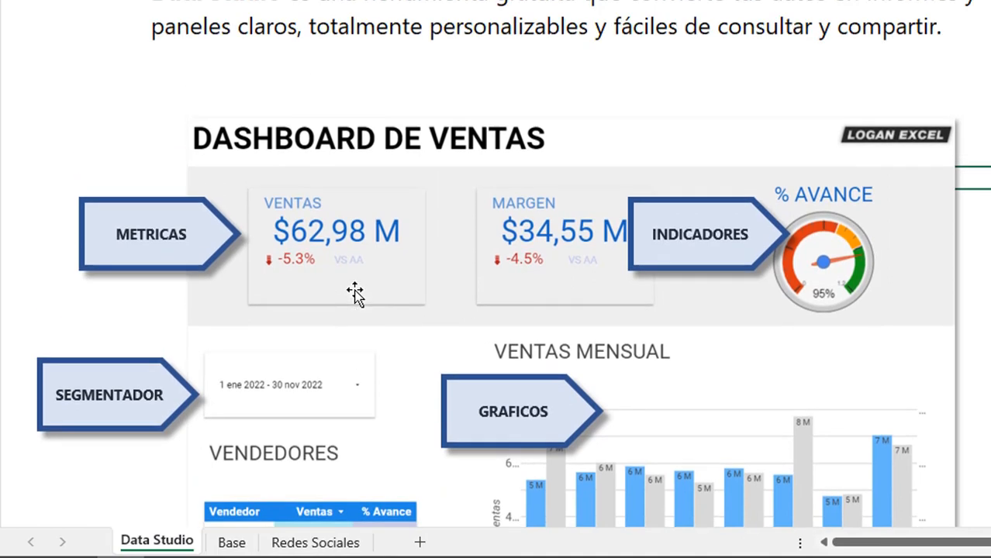
scroll(355, 293, "up", 1)
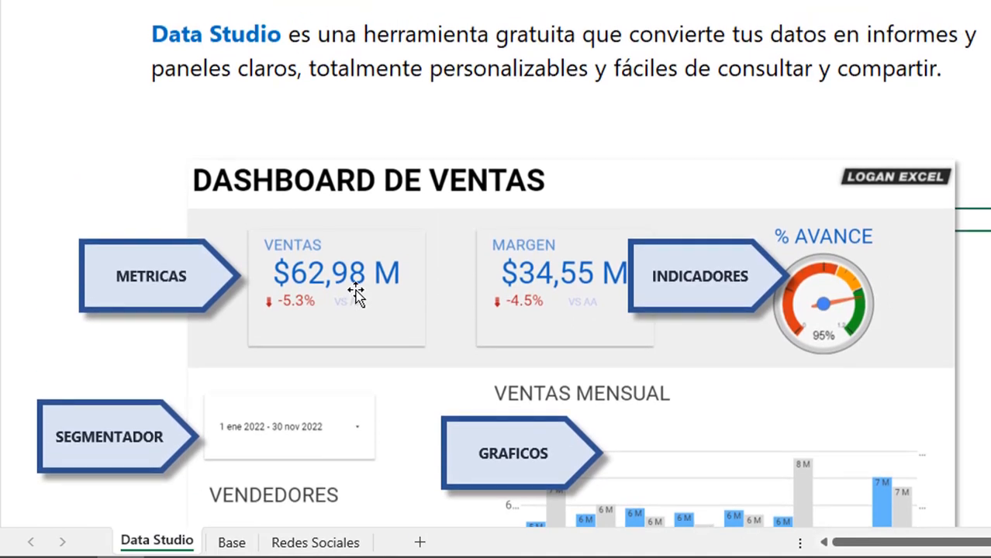
Open the Base sheet and check which years the Fecha filter of the sales table offers
left_click(231, 543)
left_click(302, 224)
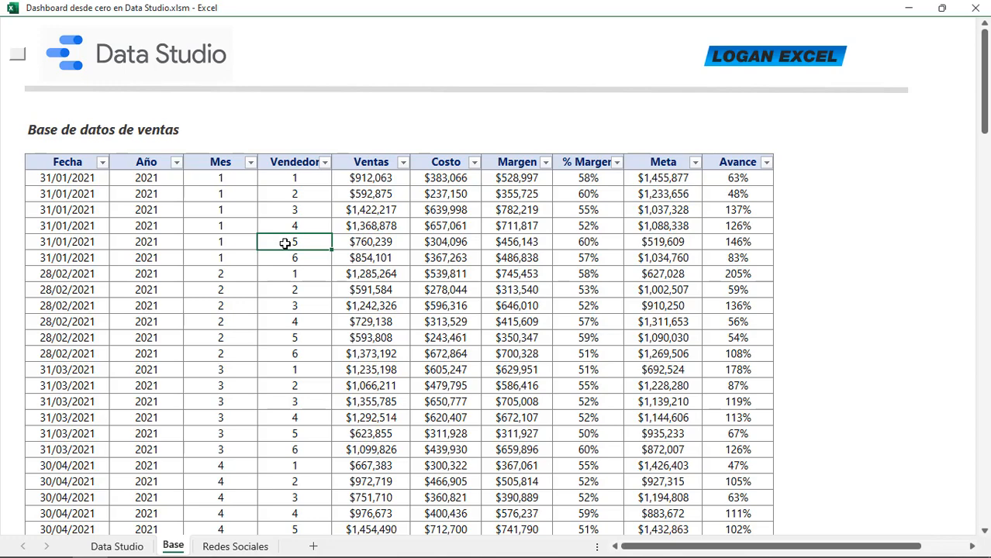
left_click(370, 290)
scroll(166, 299, "down", 1)
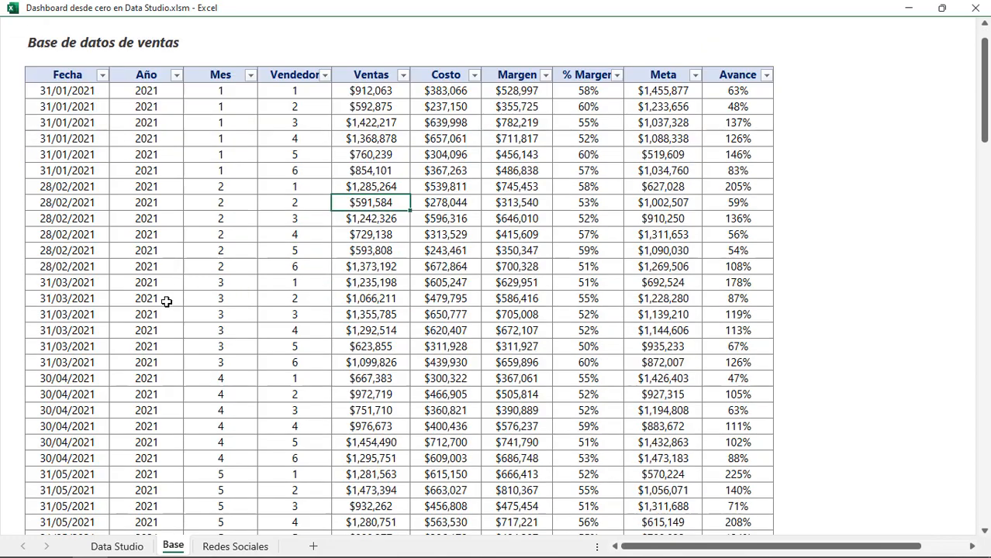
scroll(140, 277, "up", 1)
left_click(101, 163)
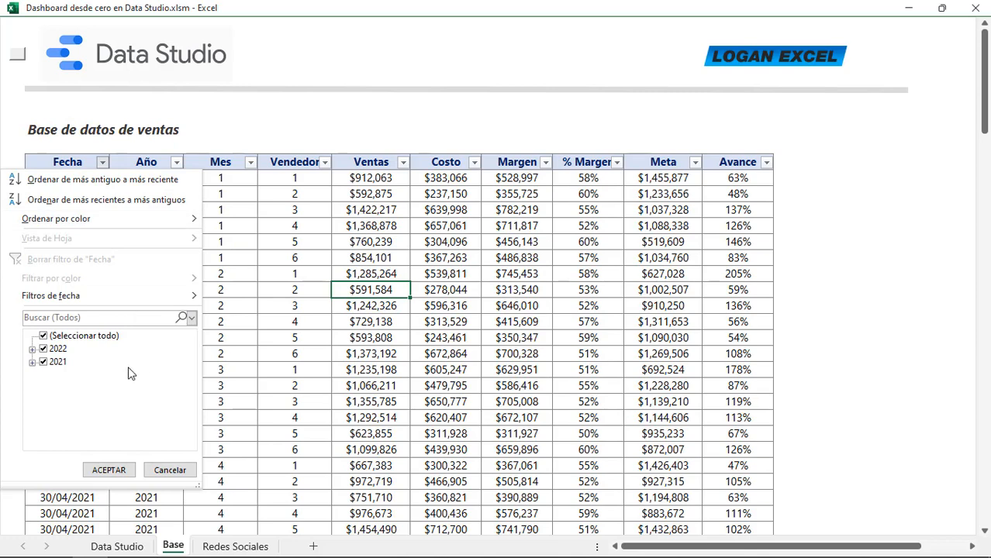
left_click(108, 470)
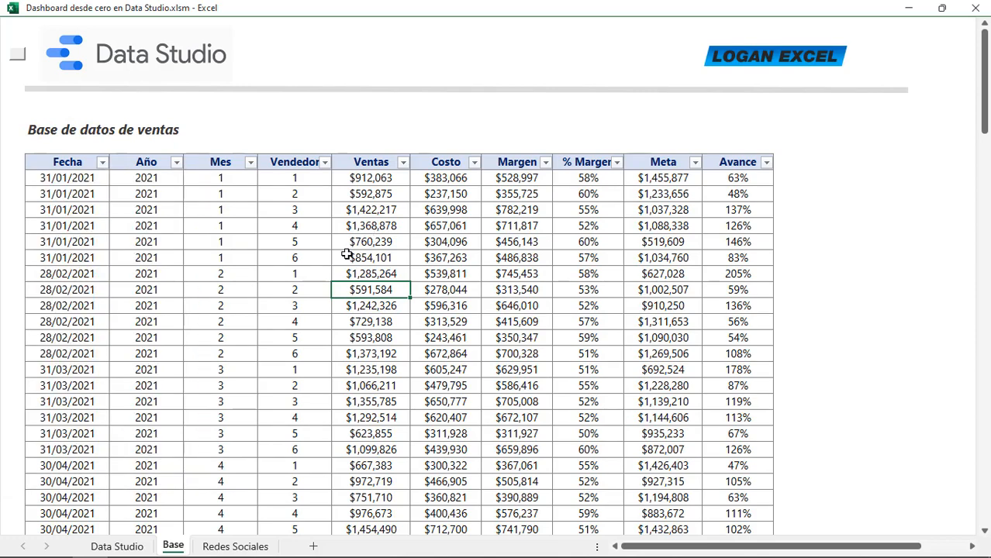
Look over the Margen, Meta, Mes and Vendedor columns of the sales table and bring back the hidden ribbon
left_click(491, 207)
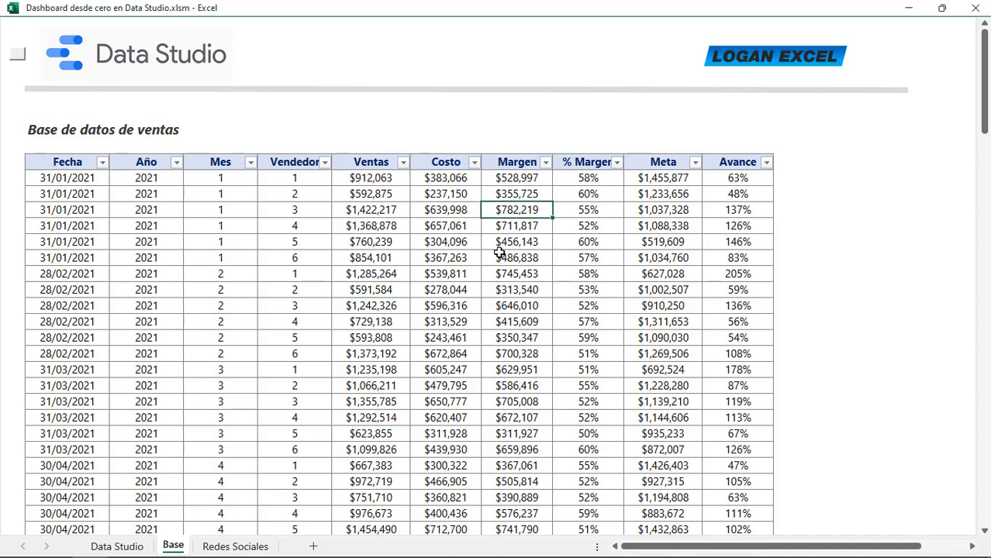
left_click(674, 229)
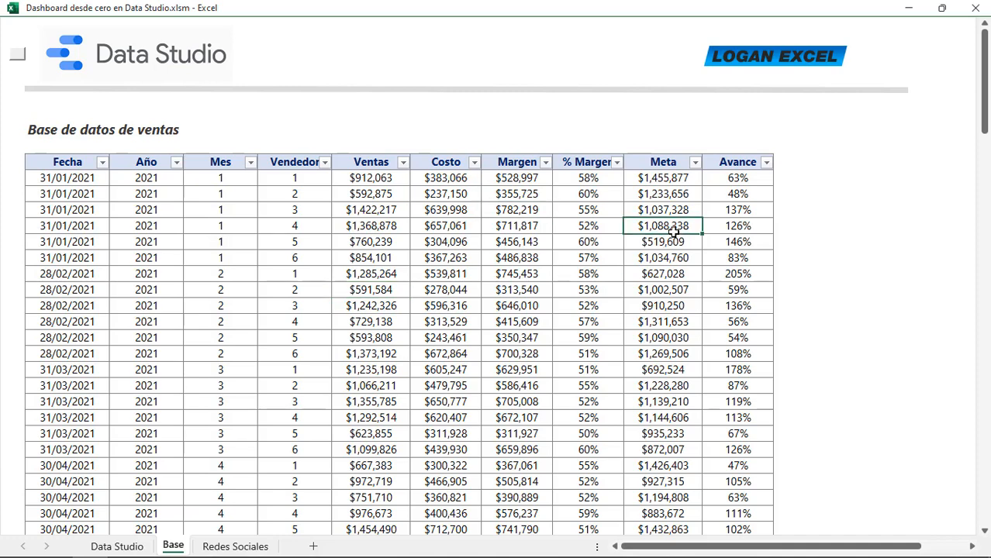
left_click(227, 277)
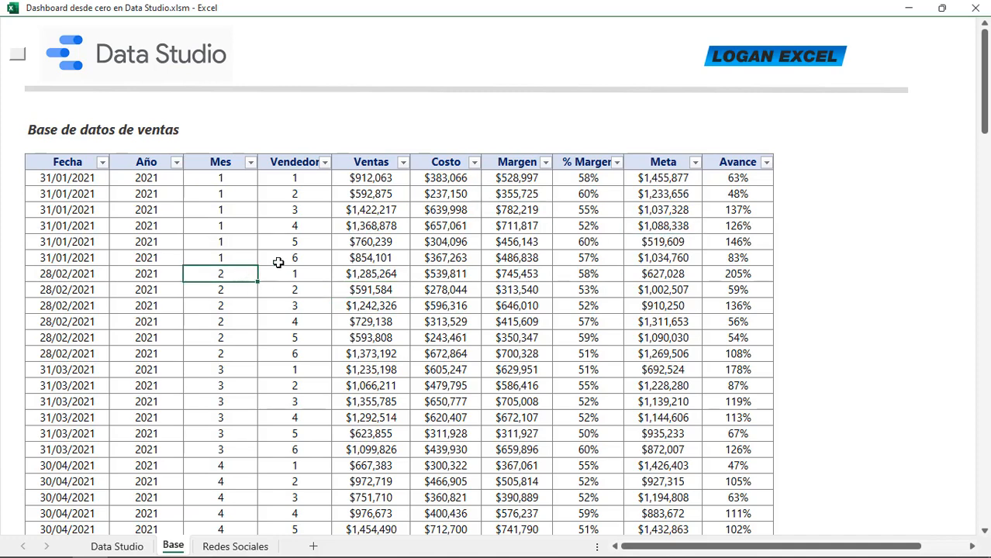
left_click(324, 236)
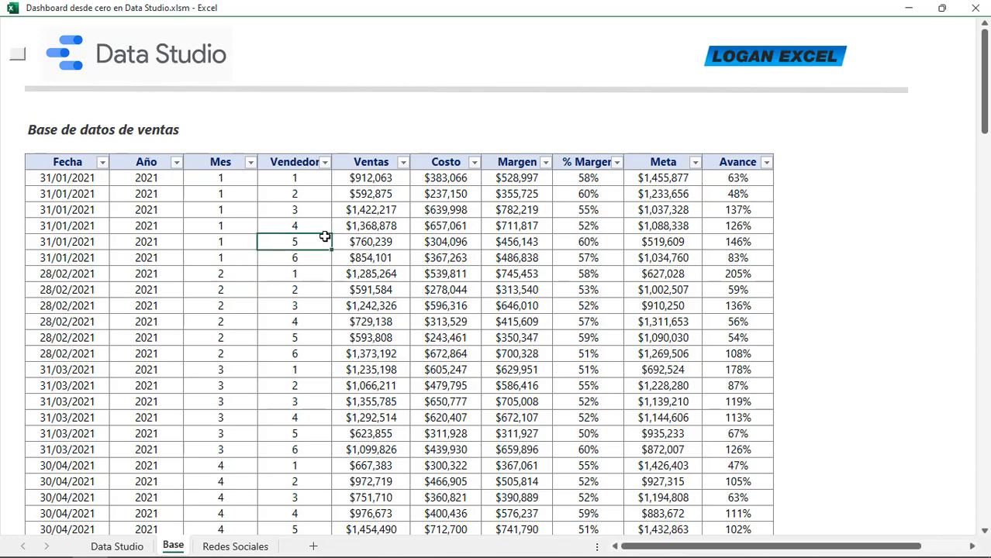
left_click(17, 59)
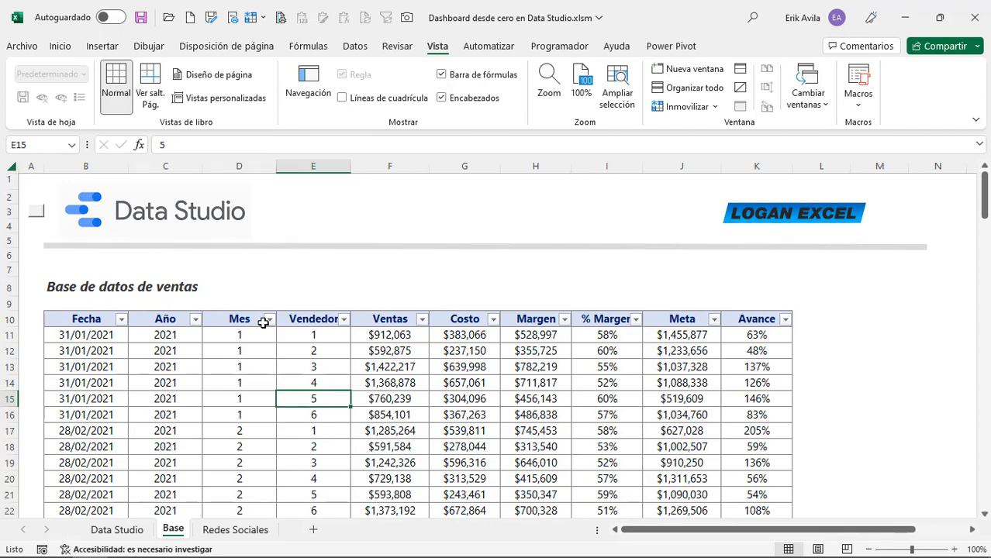
Switch to Chrome, search Google for "data studio" in a new tab and open the Looker Studio Overview result
key("alt+Tab")
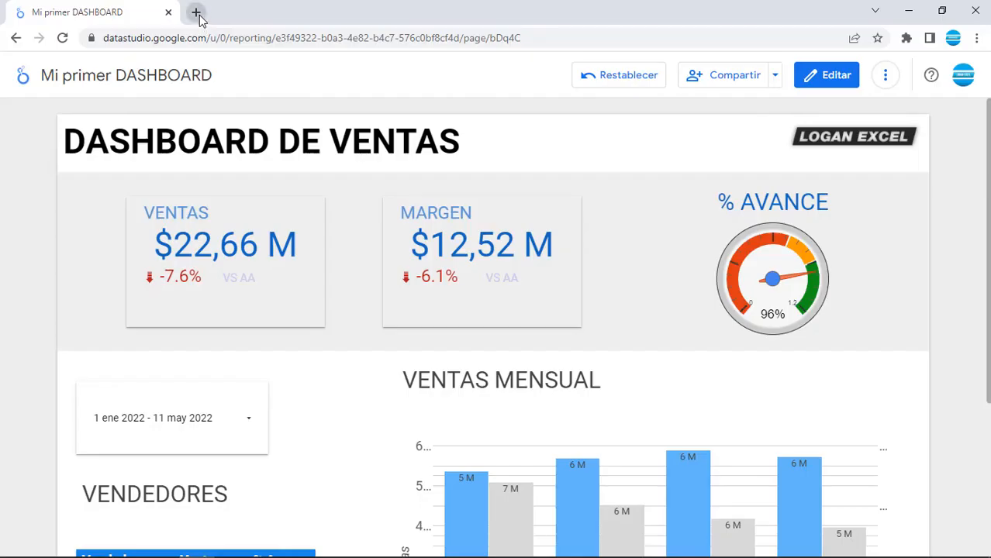
left_click(194, 11)
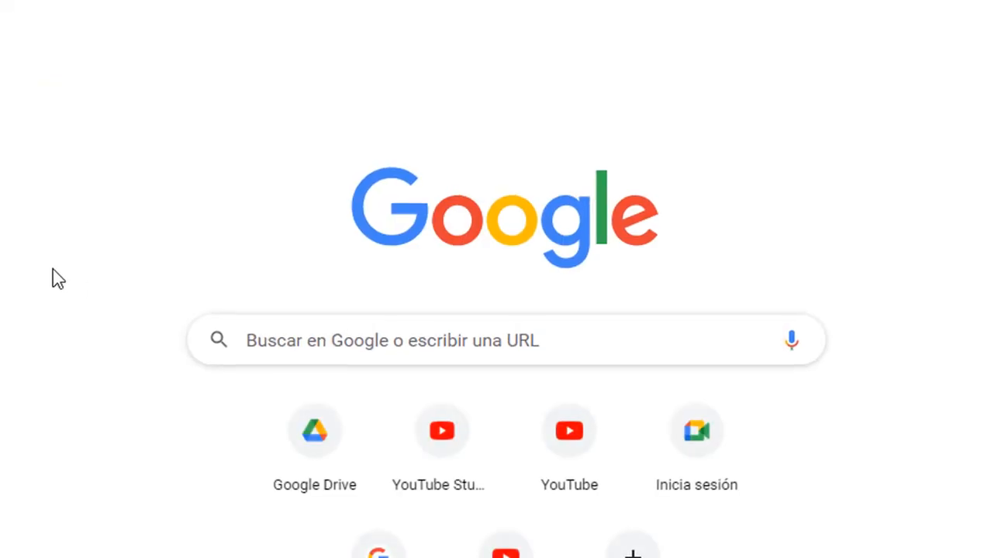
left_click(363, 340)
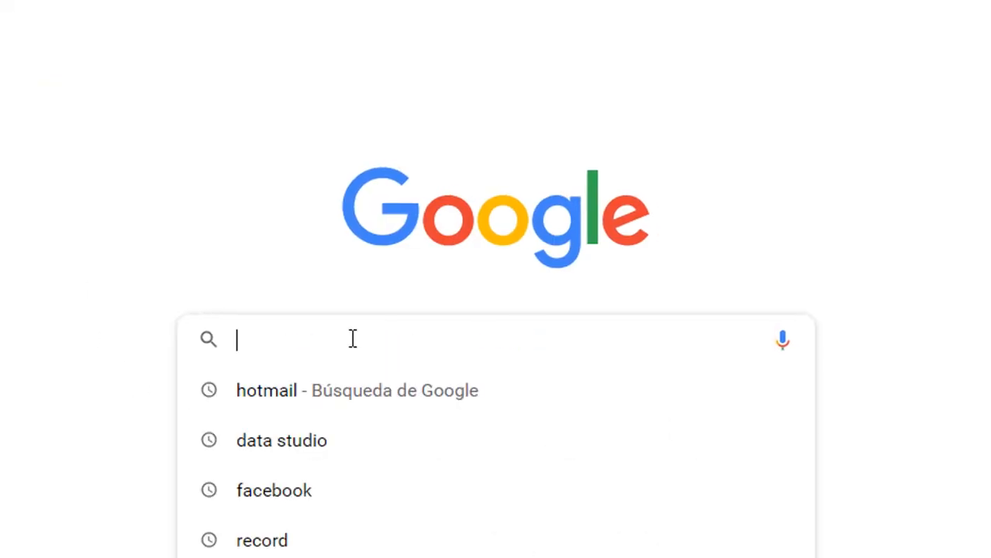
type("dat")
key("Return")
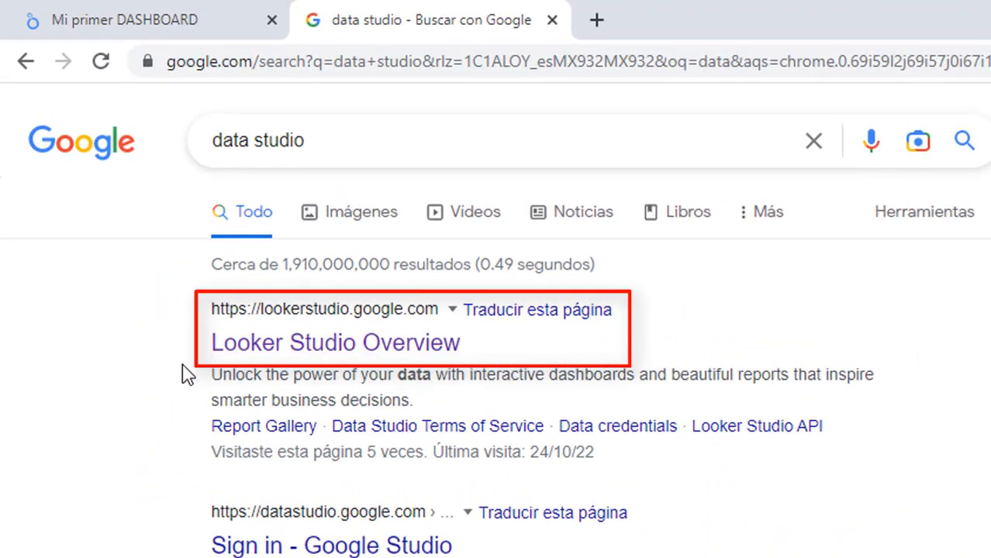
left_click(274, 358)
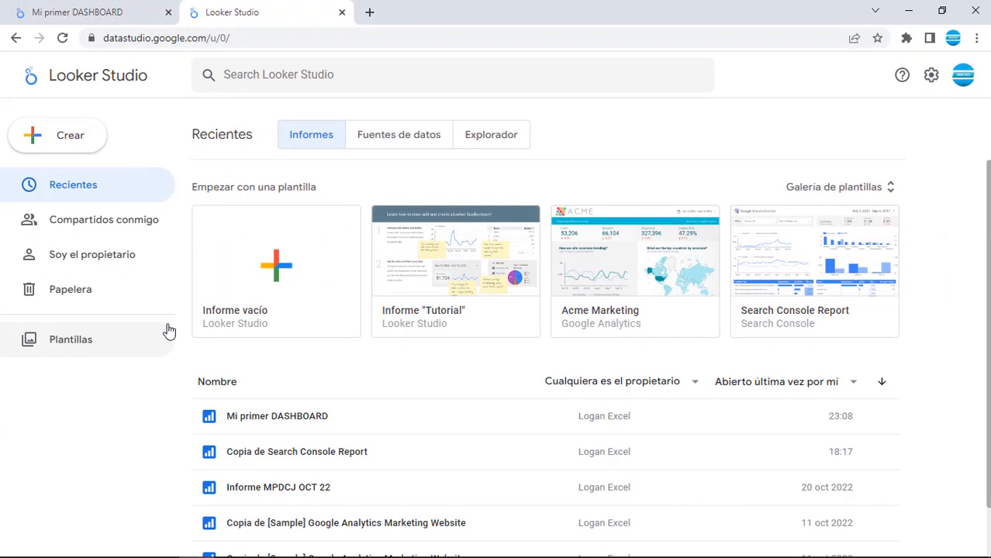
Preview the Acme Marketing template report from start to end and return to the Looker Studio home page
left_click(630, 267)
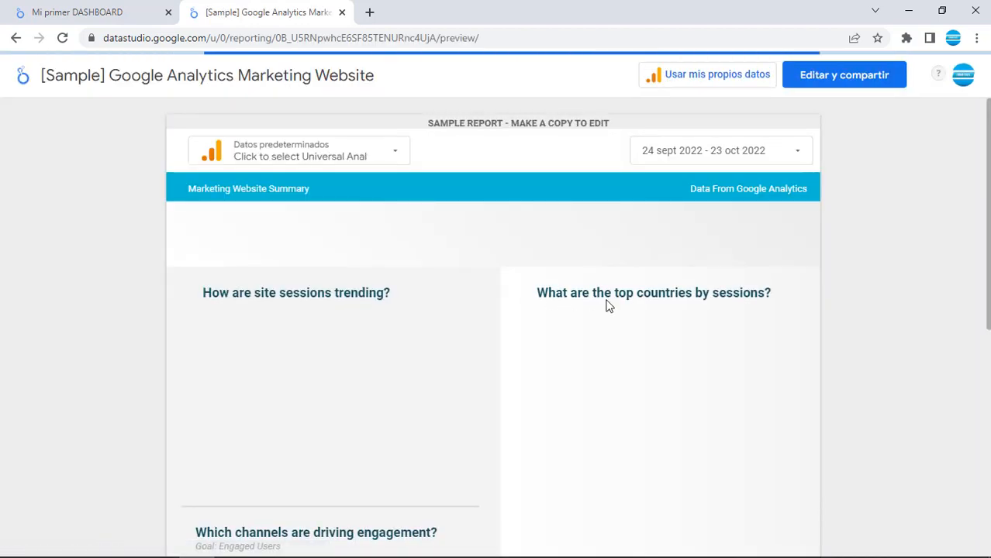
scroll(554, 362, "down", 6)
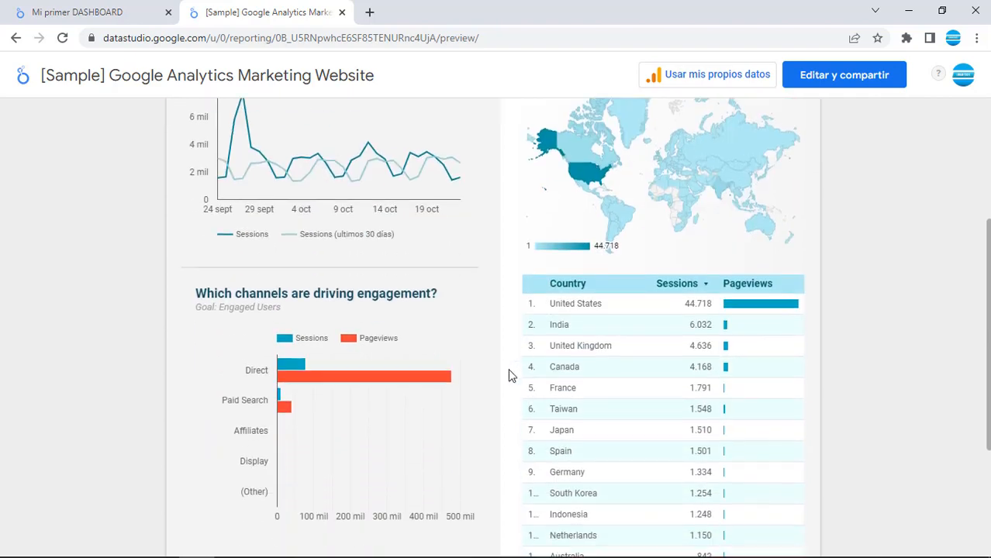
scroll(504, 376, "up", 6)
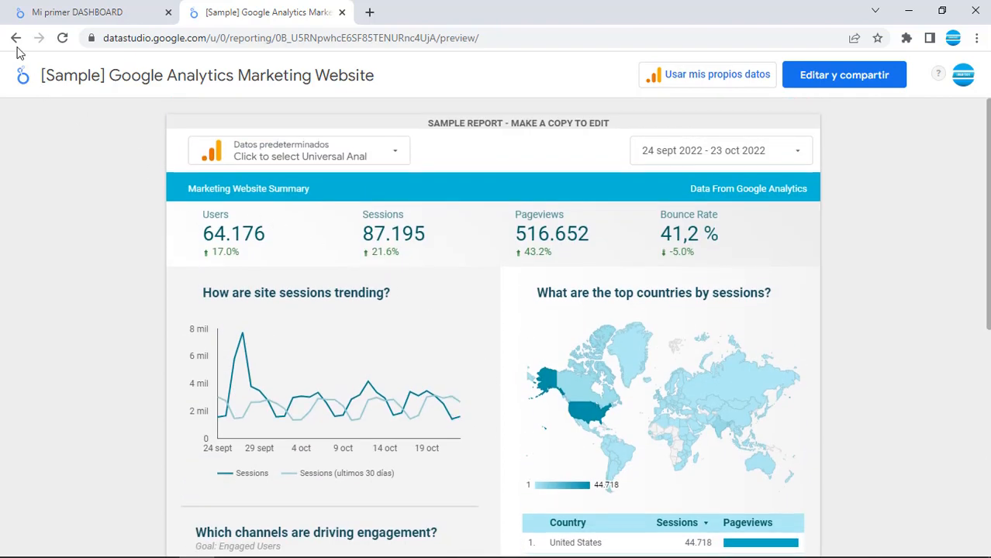
left_click(23, 74)
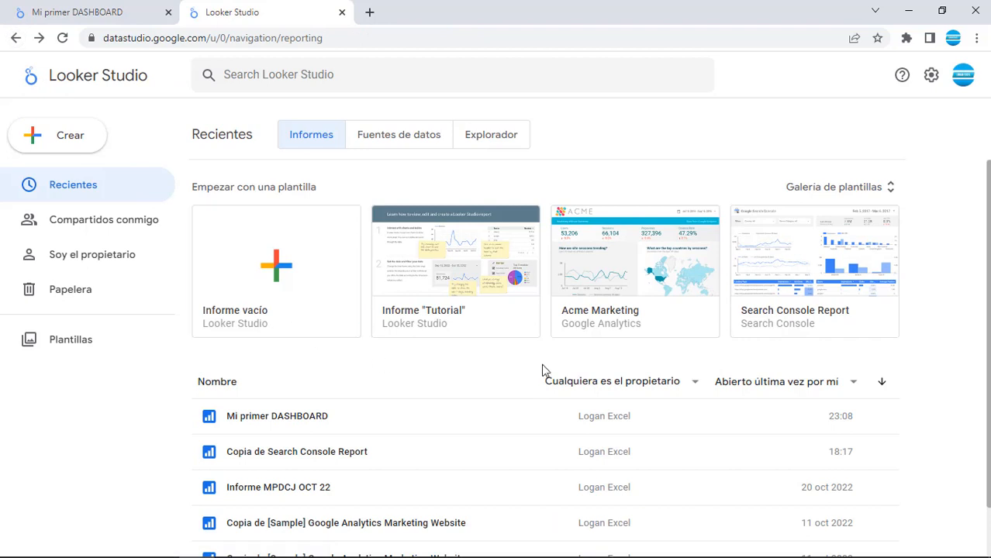
Preview the Search Console Report template, return to the home page and look over the recent reports
left_click(774, 297)
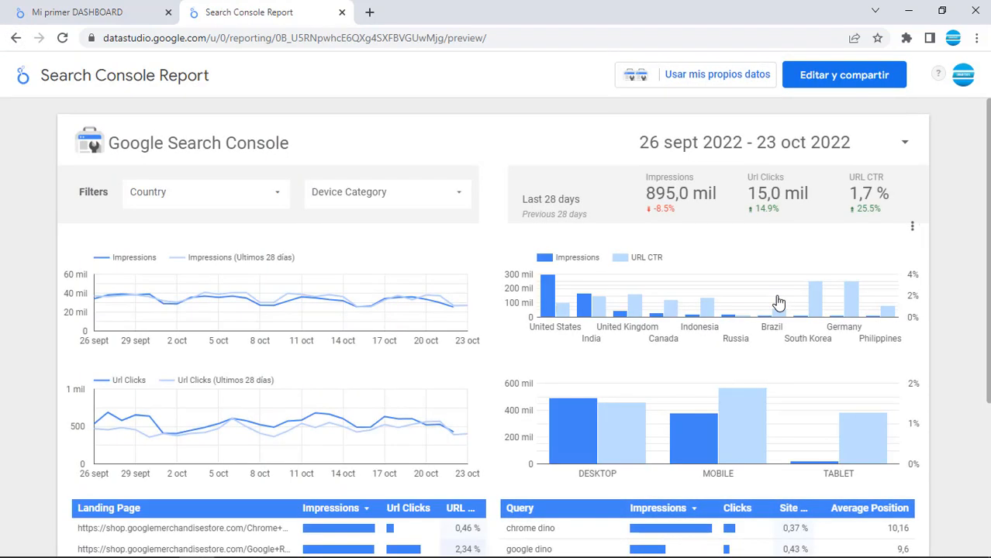
scroll(704, 293, "down", 4)
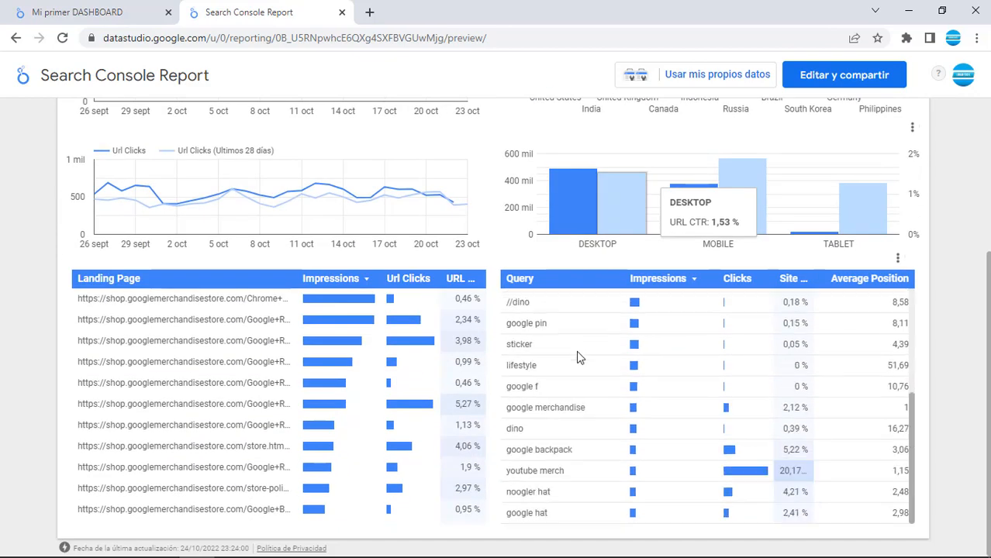
scroll(576, 350, "up", 4)
left_click(15, 38)
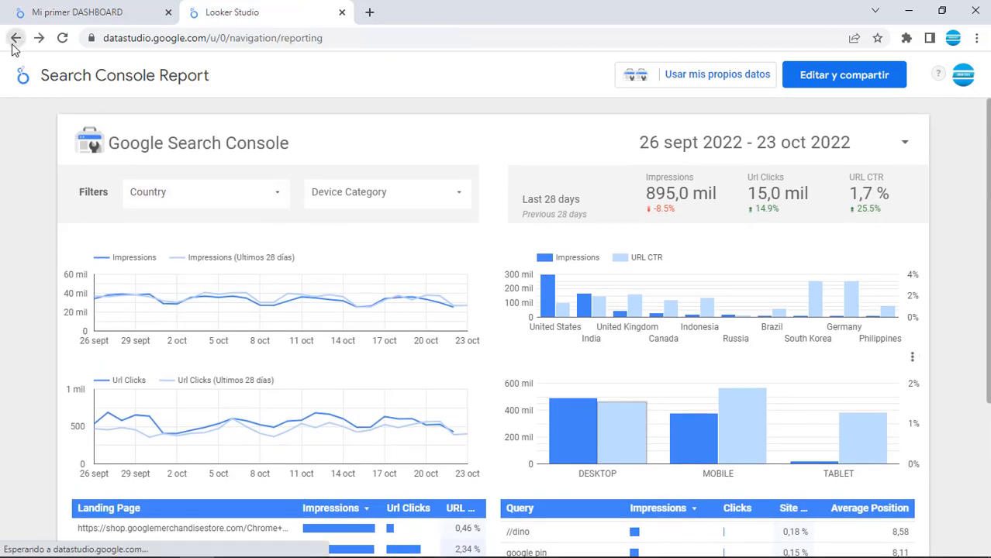
scroll(332, 299, "down", 1)
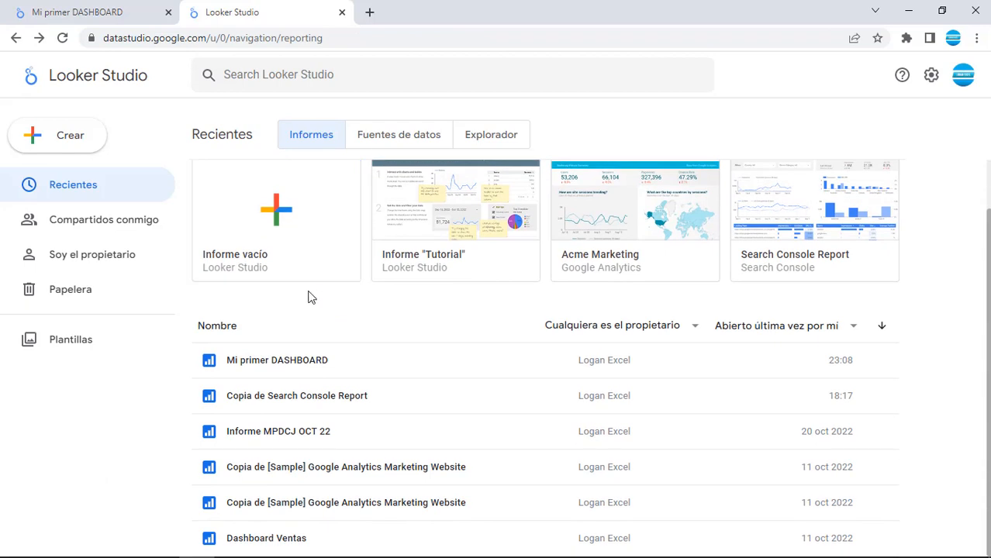
scroll(309, 293, "up", 1)
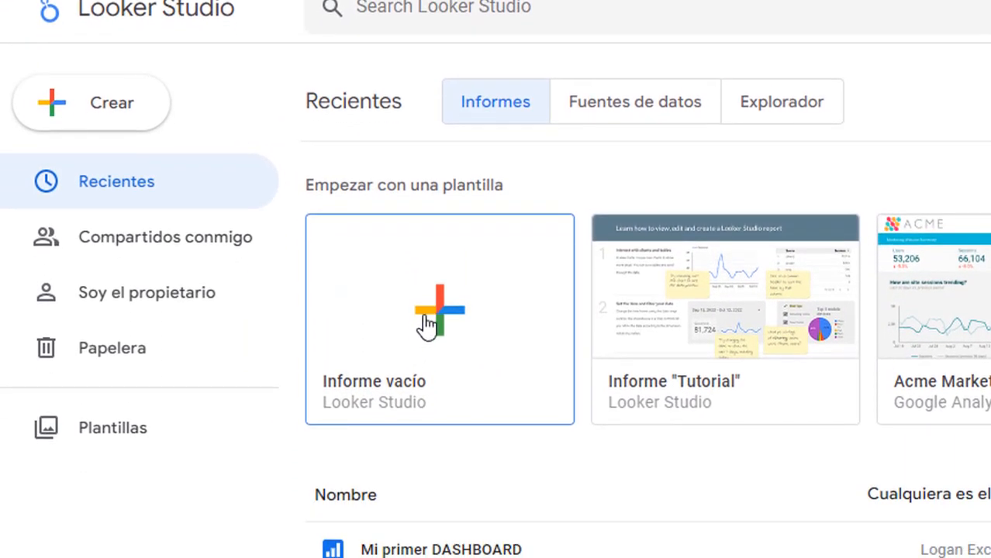
Create a blank report in Looker Studio and check the sales workbook in Excel
left_click(429, 318)
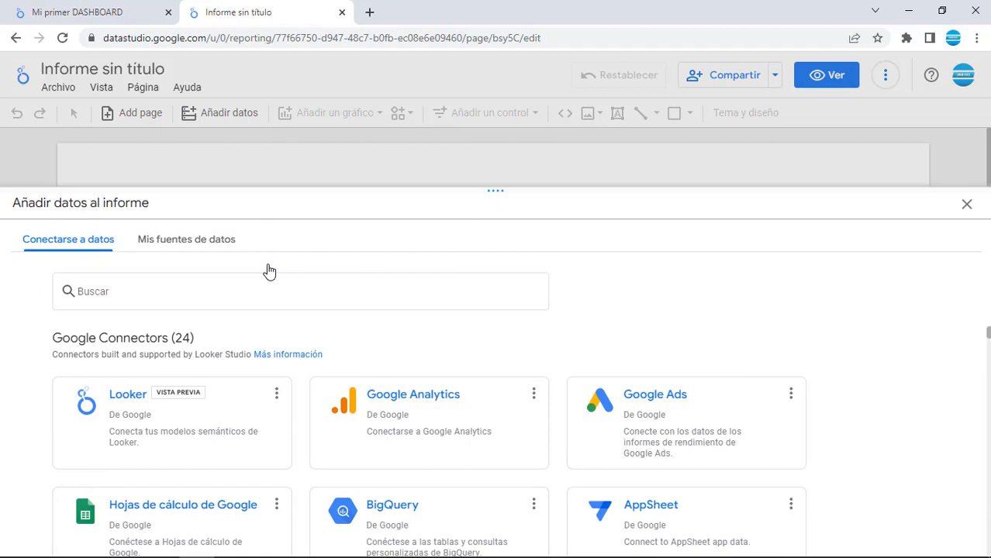
key("alt+Tab")
left_click(256, 302)
Open Google Drive in a new browser tab and create a blank Google Sheets spreadsheet
left_click(369, 13)
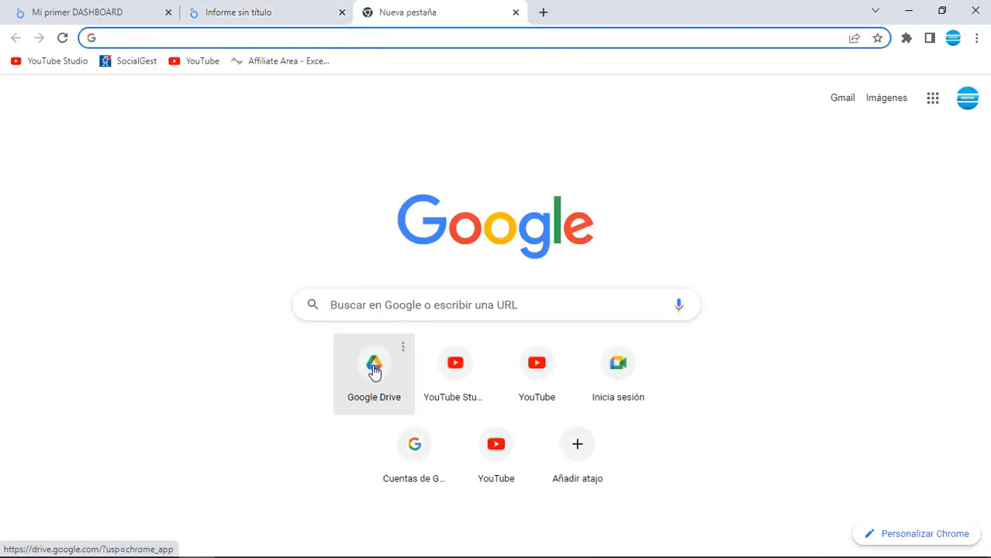
left_click(374, 369)
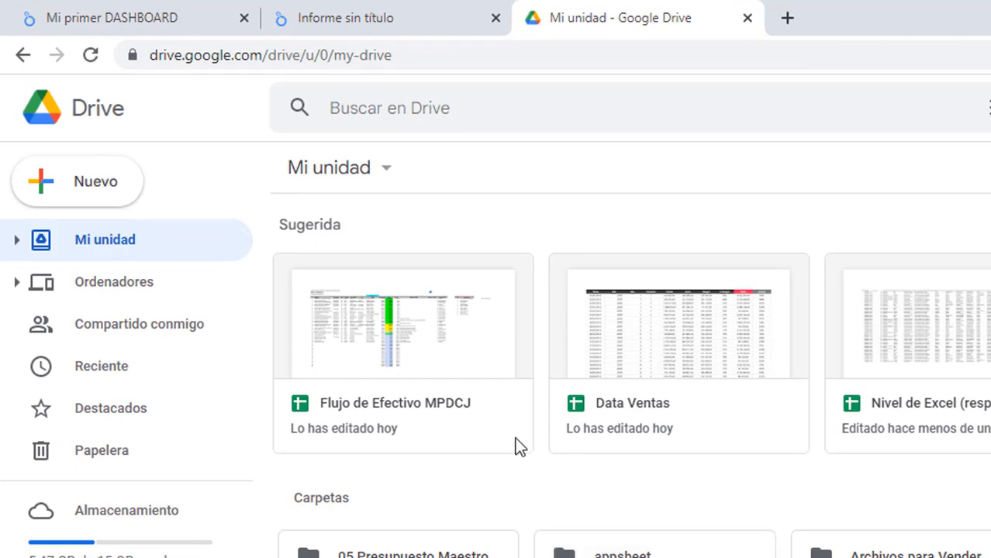
left_click(71, 191)
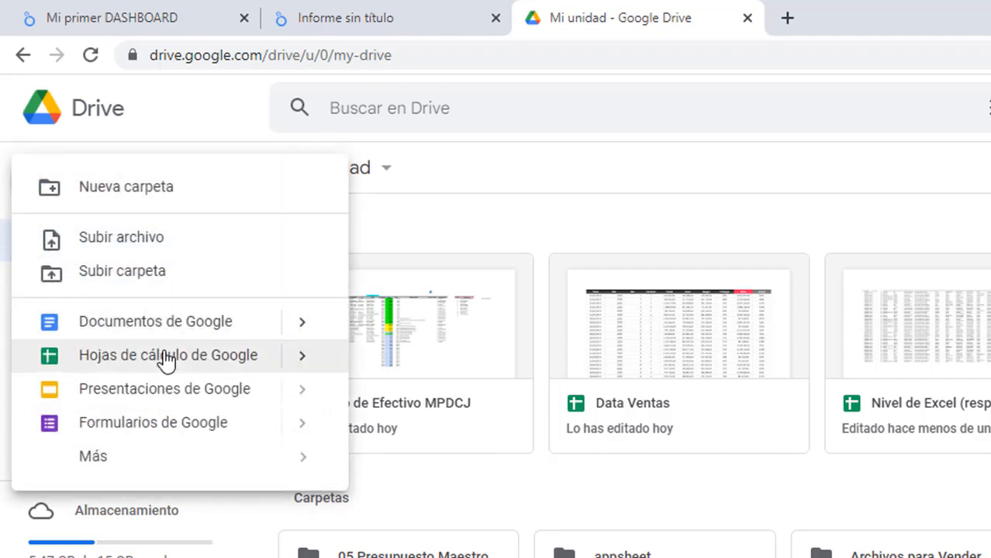
left_click(167, 359)
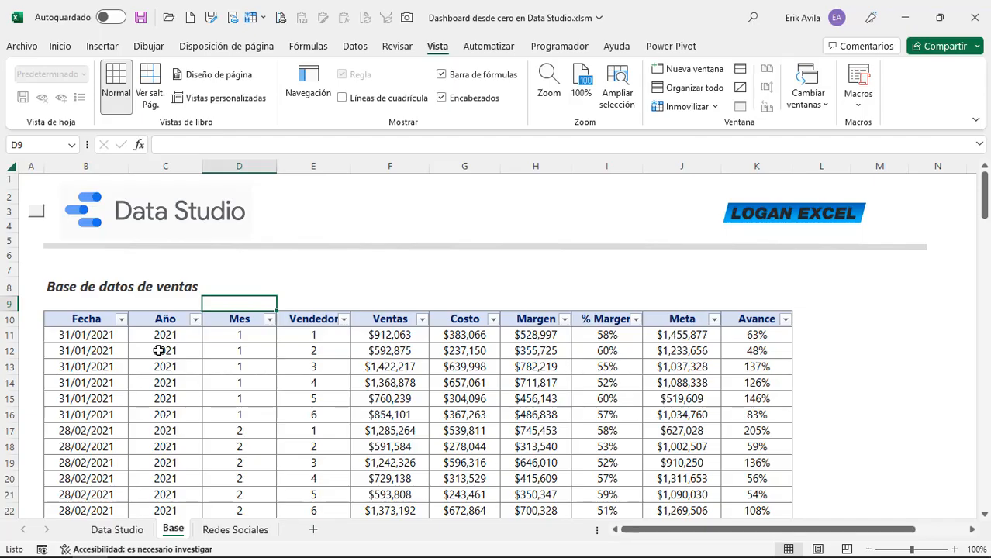
In Excel, copy the whole sales table on the Base sheet, from the Fecha header to the last Avance row
left_click(160, 351)
left_click(95, 322)
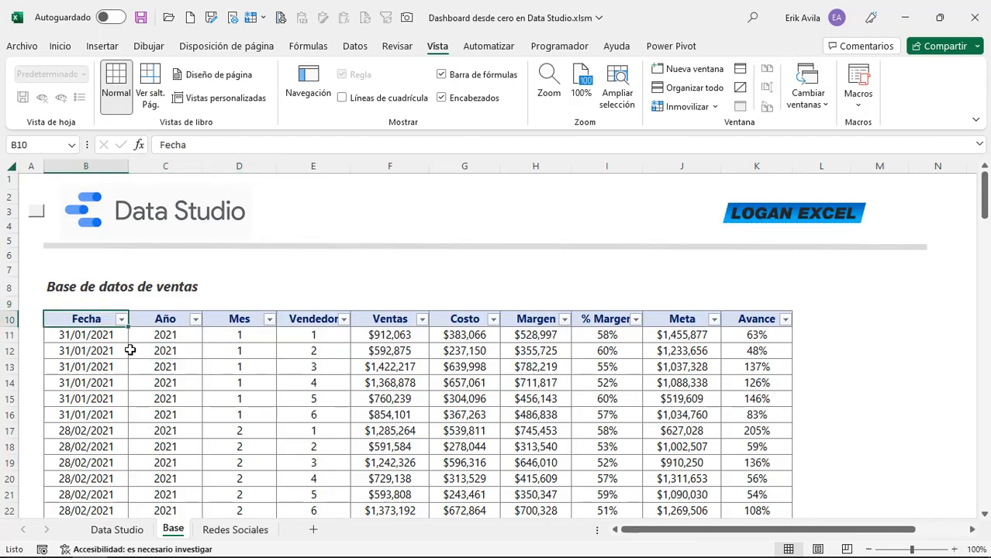
key("ctrl+shift+Down")
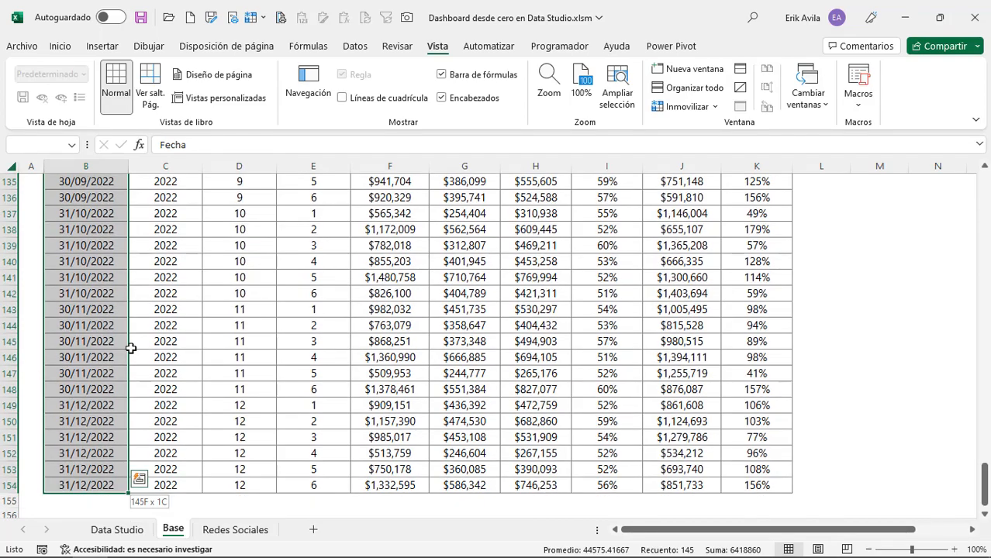
key("ctrl+shift+Right")
scroll(242, 371, "down", 1)
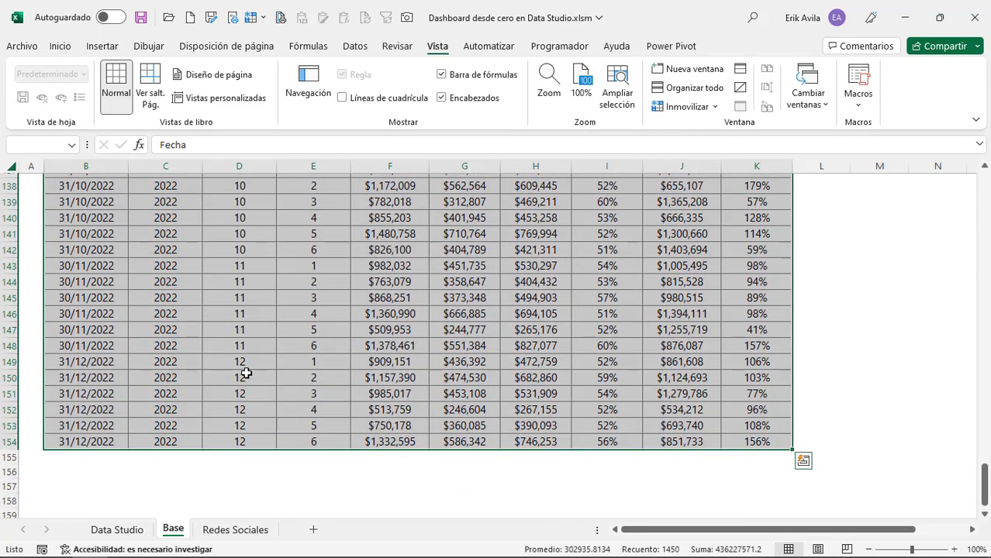
scroll(453, 387, "up", 7)
left_click_drag(982, 463, 981, 209)
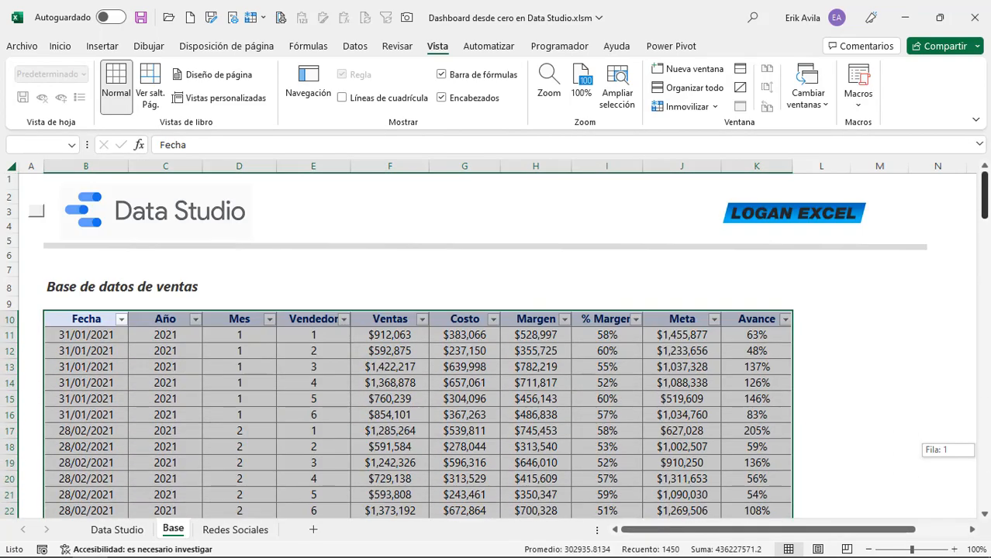
key("ctrl+c")
Switch to the blank Google Sheets spreadsheet and paste the copied sales table at B3 as values only
key("alt+Tab")
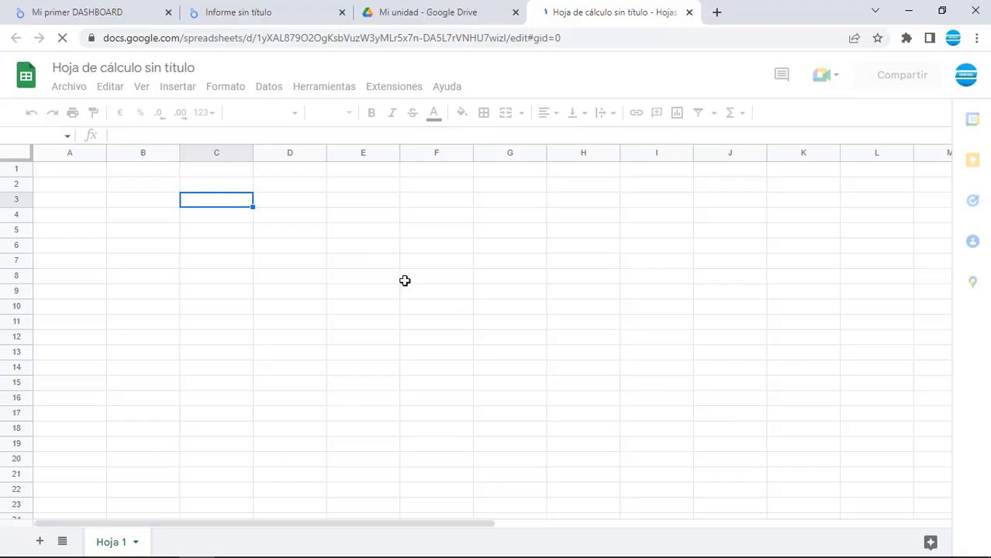
left_click(97, 202)
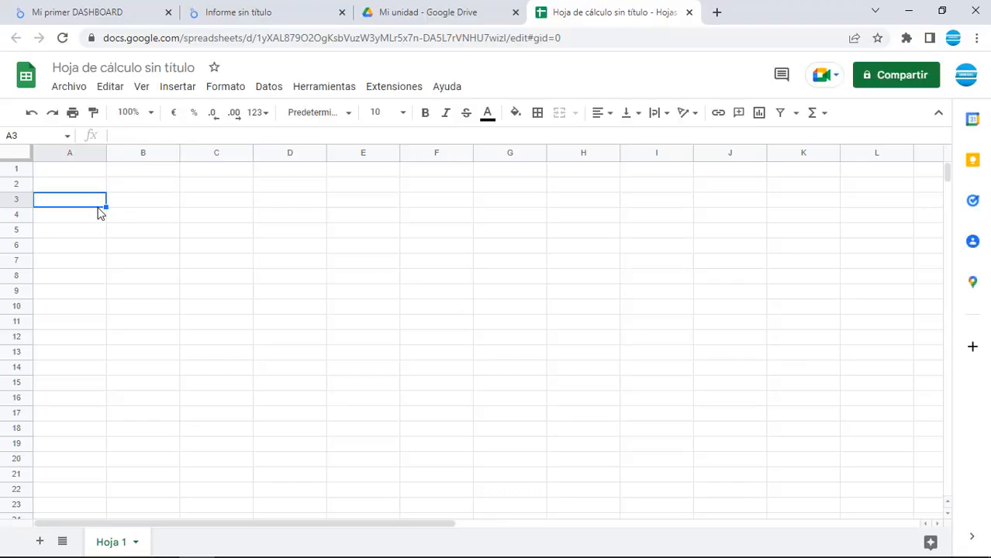
left_click(120, 203)
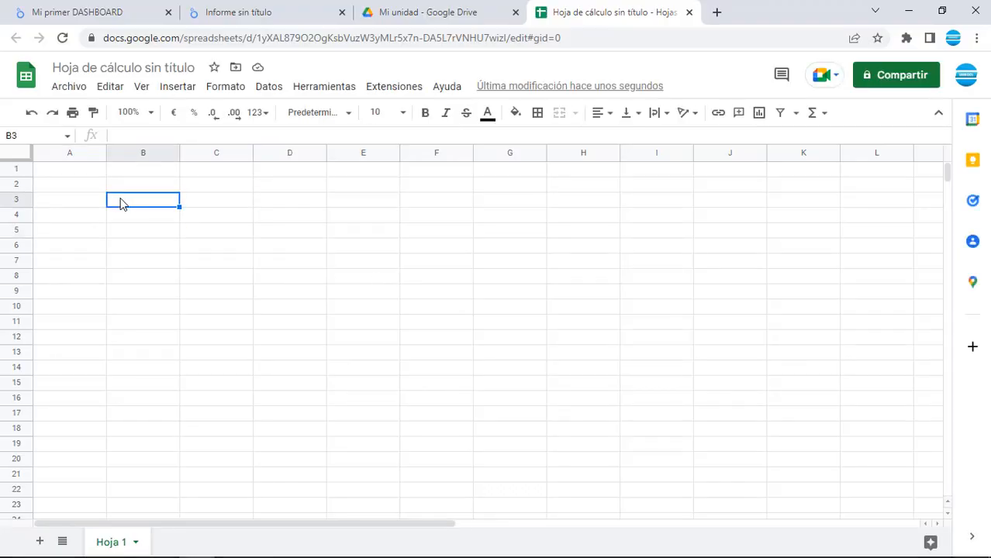
right_click(120, 204)
mouse_move(129, 211)
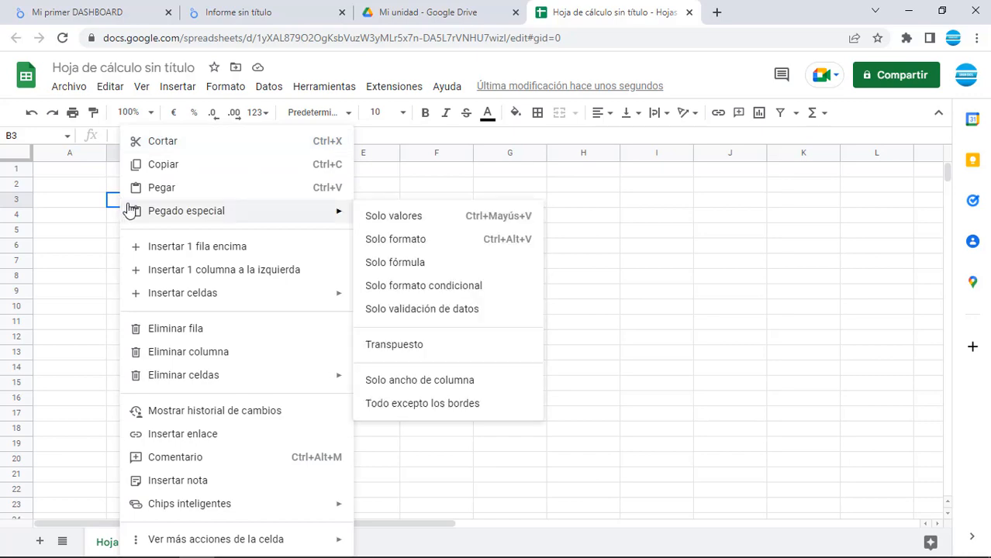
left_click(384, 219)
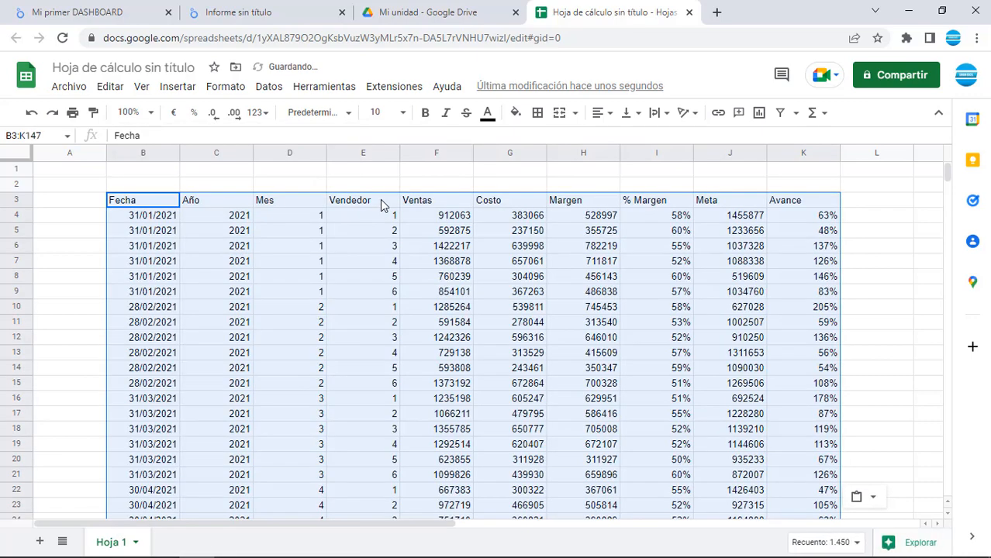
left_click(130, 279)
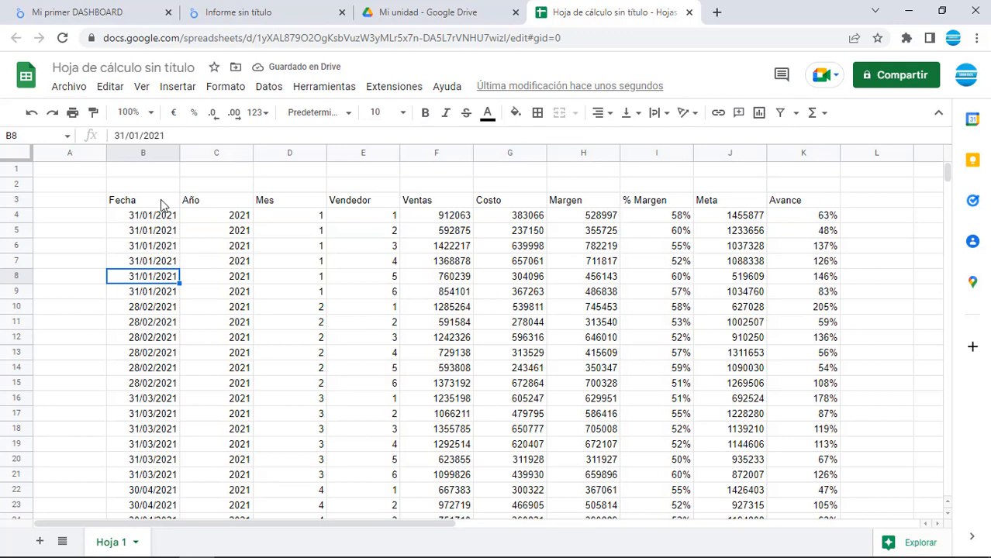
Give the header row B3:K3 a dark grey fill and white text
left_click(158, 203)
key("ctrl+shift+Right")
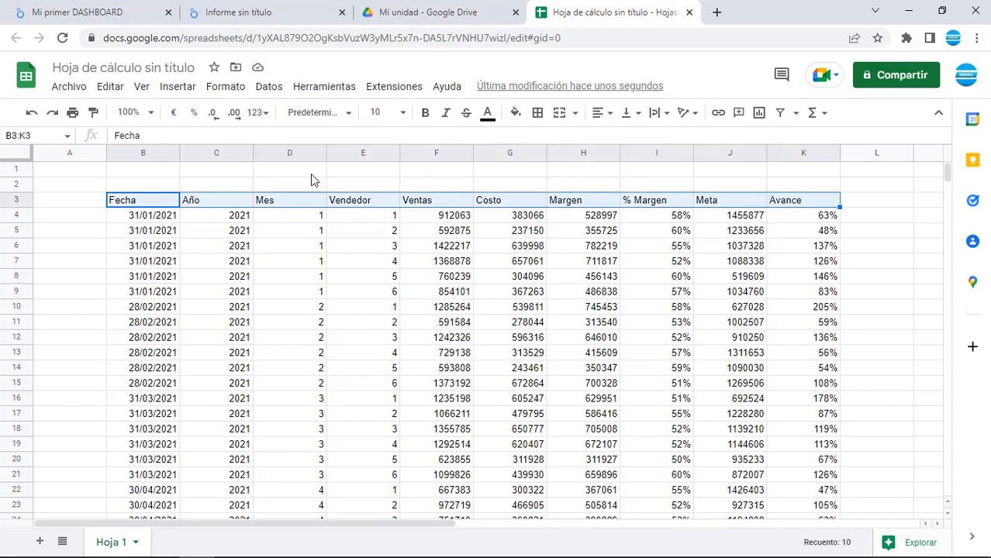
left_click(514, 114)
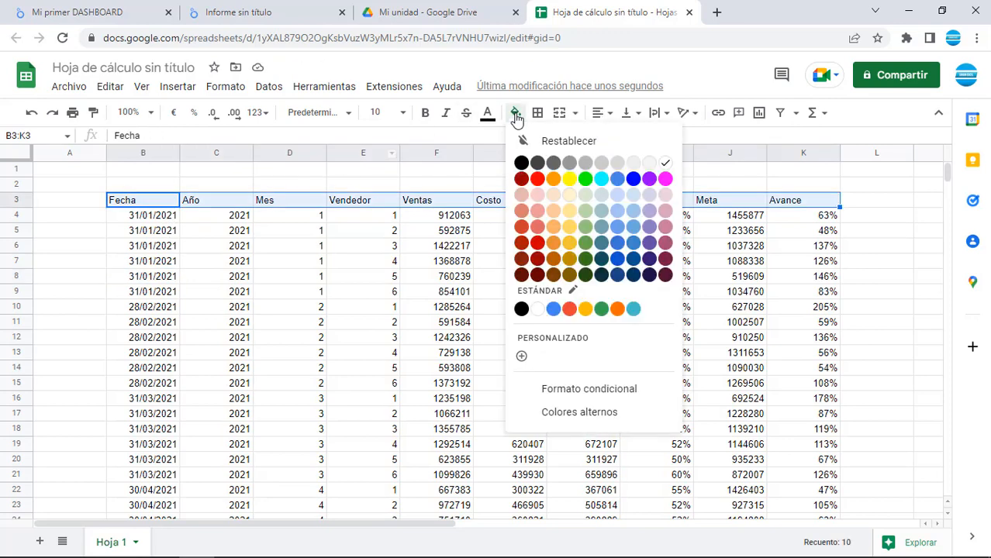
left_click(536, 163)
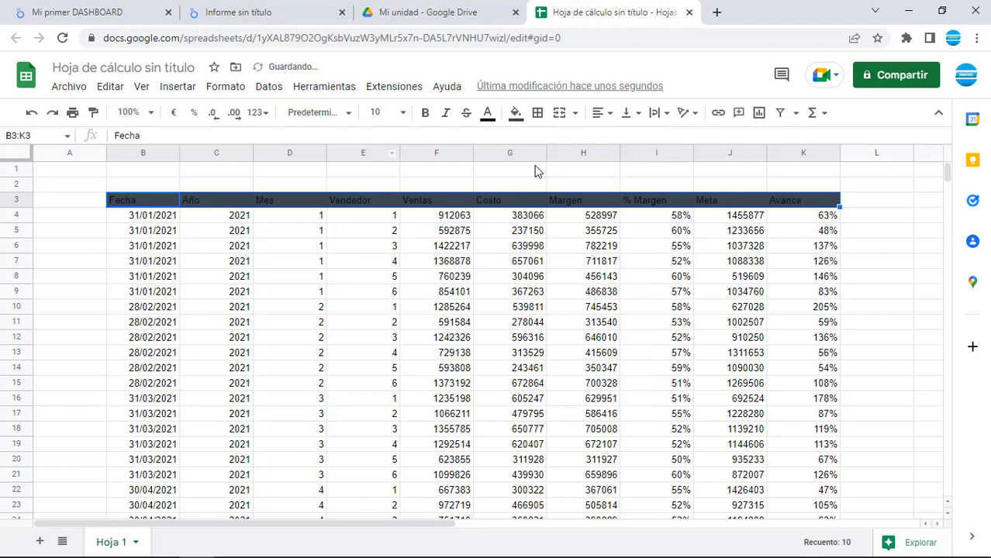
left_click(487, 112)
left_click(507, 309)
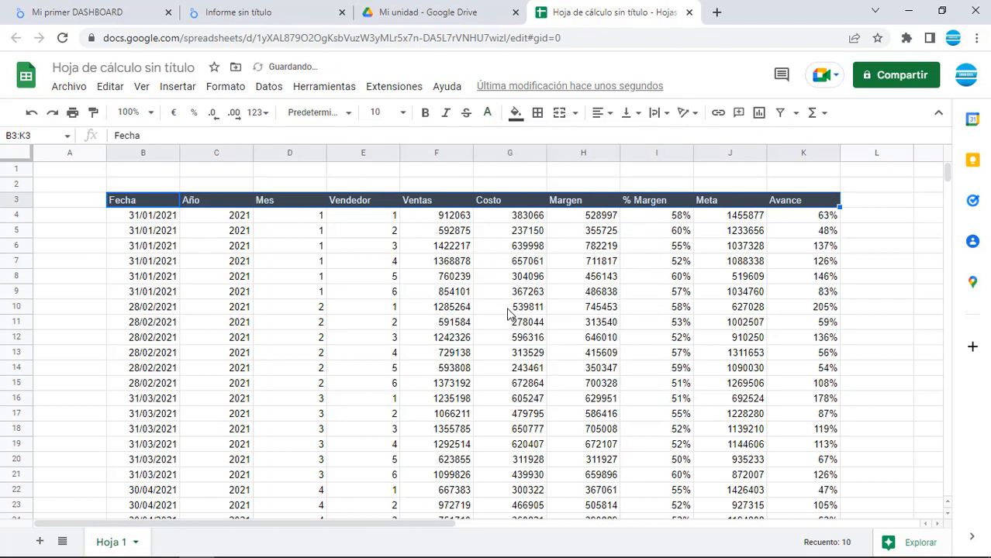
left_click(366, 262)
left_click(313, 246)
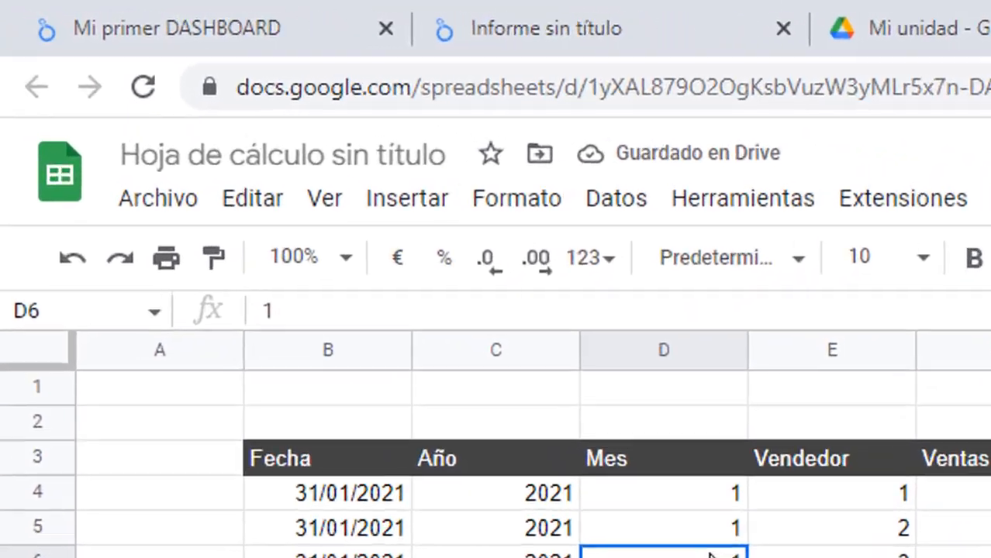
Rename the spreadsheet "Data Mi primer Dashboard"
left_click(109, 71)
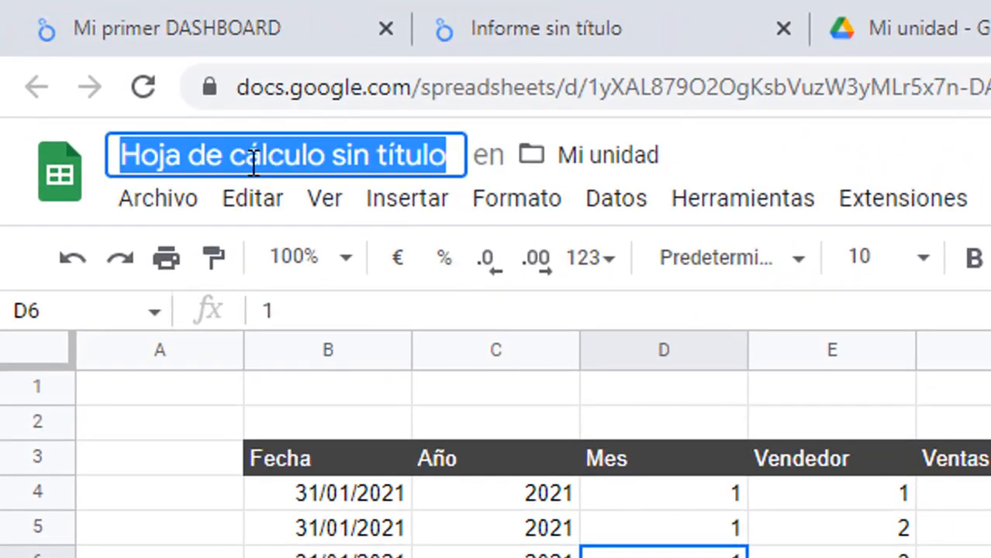
type("Data")
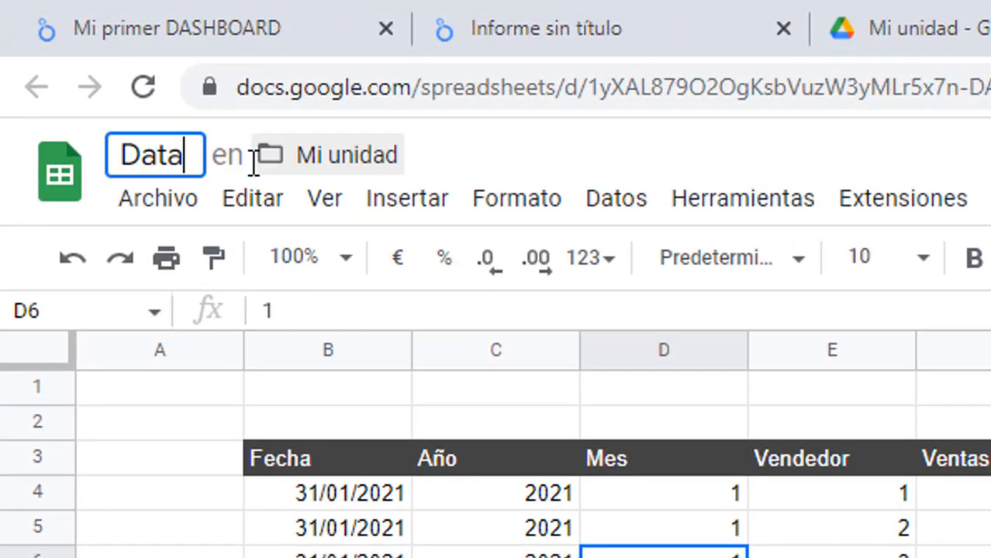
type(" Mi primer ")
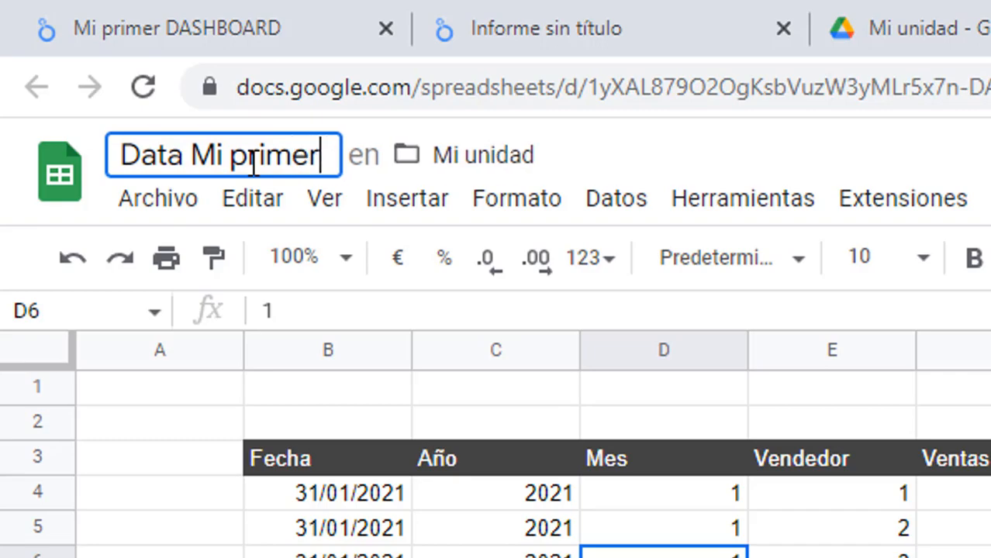
type("Dashboar")
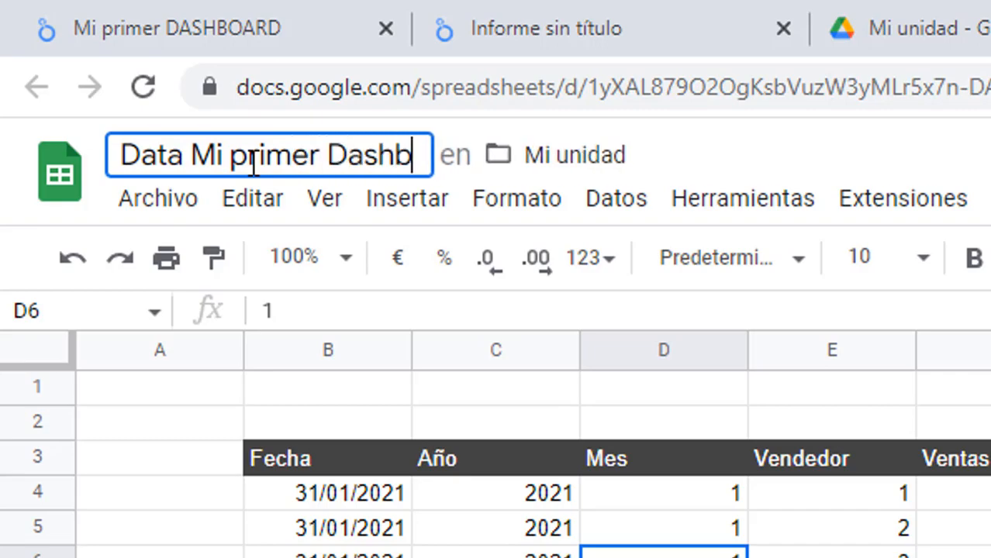
type("d")
key("Return")
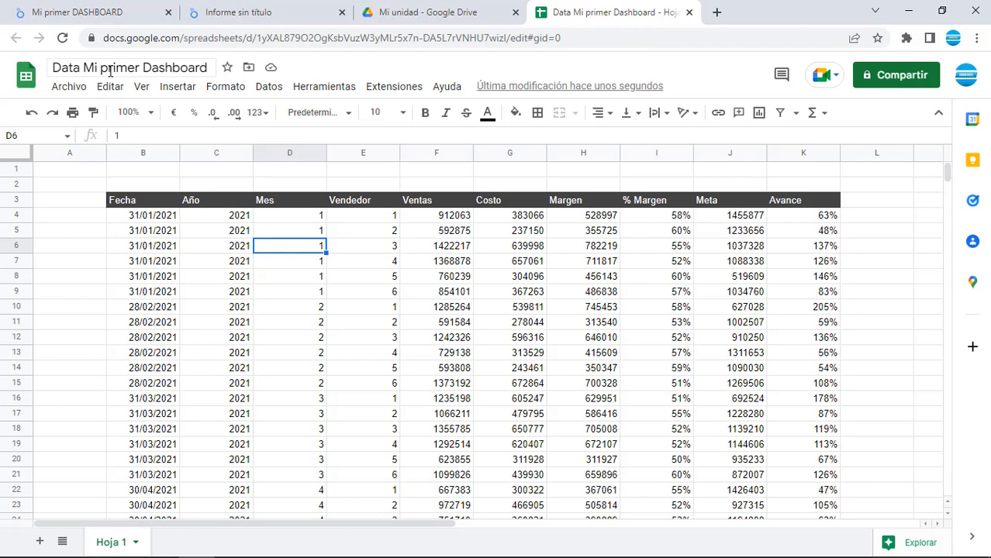
Check the pasted table down to its last row and the empty rows below, and return to the header
key("ctrl+Left")
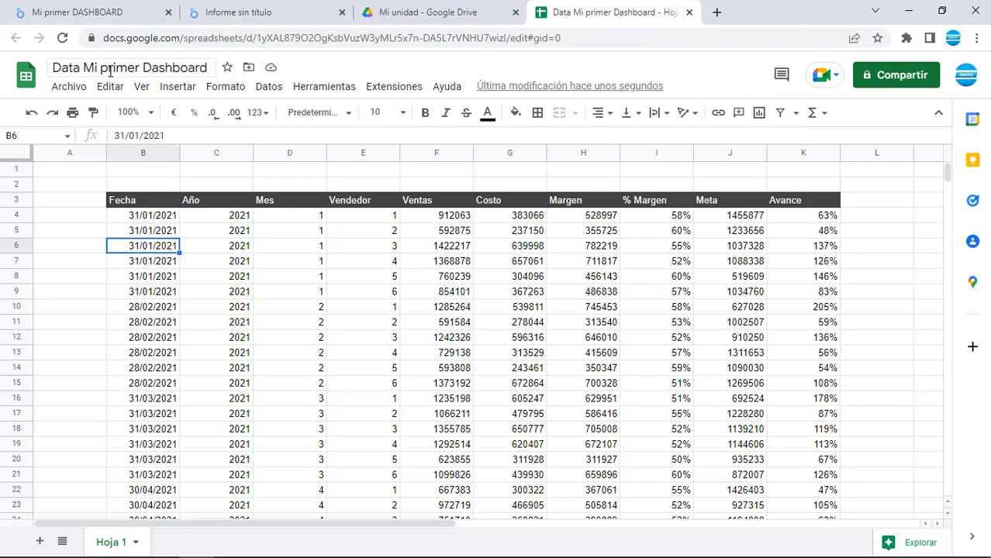
key("ctrl+Down")
key("Down")
key("Down")
key("Down")
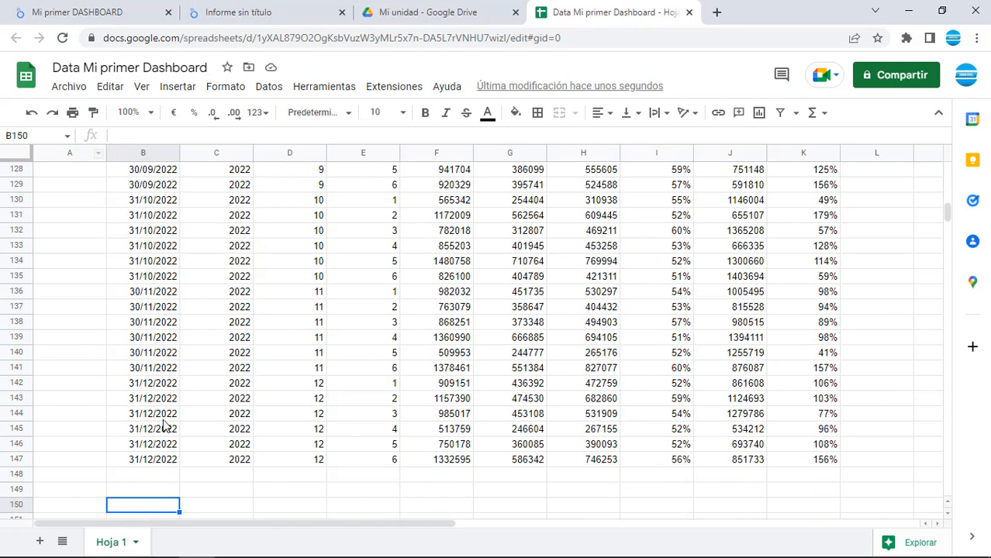
scroll(166, 425, "down", 3)
left_click(155, 358)
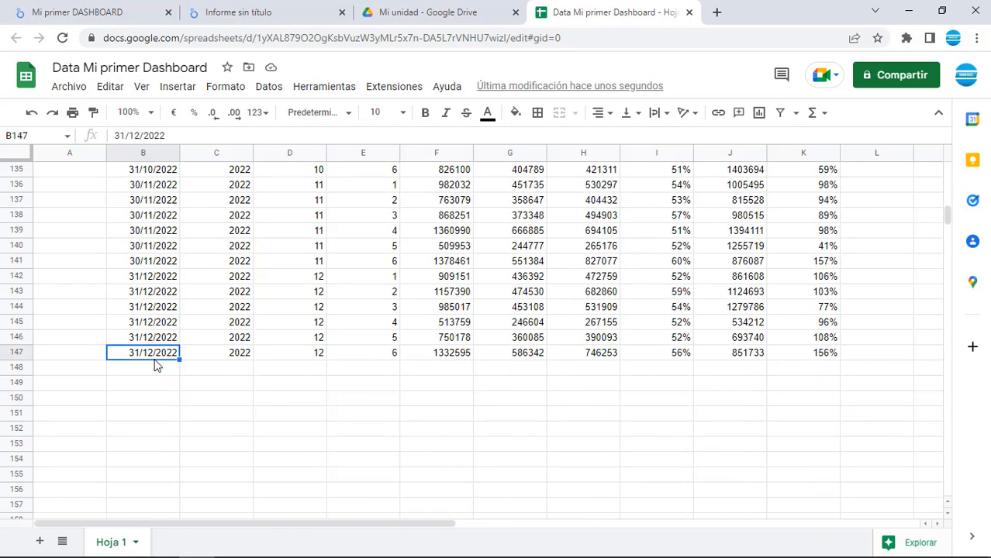
key("ctrl+Up")
key("Up")
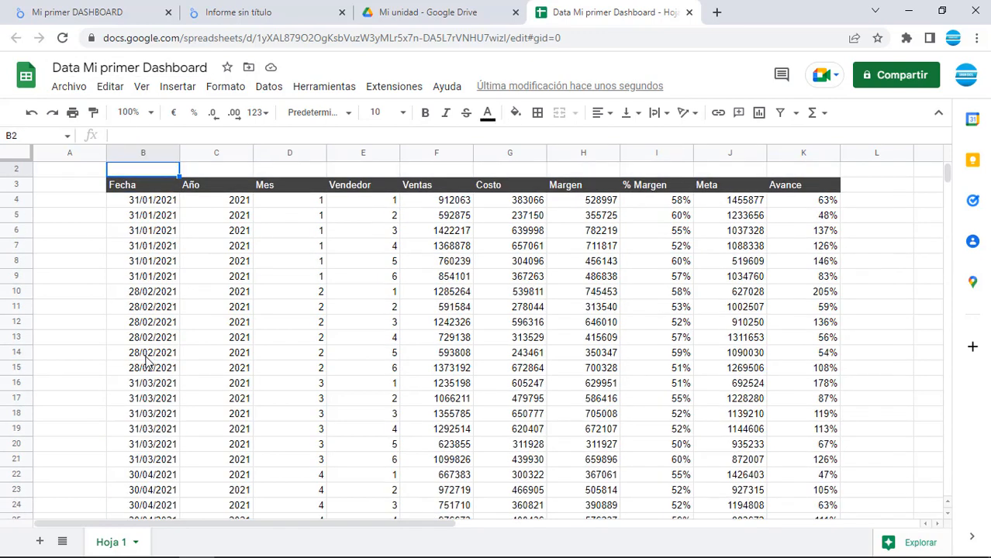
Reopen Looker Studio through a Google search for "data studio" in a new tab and create a blank report
key("ctrl+t")
left_click(389, 303)
left_click(371, 334)
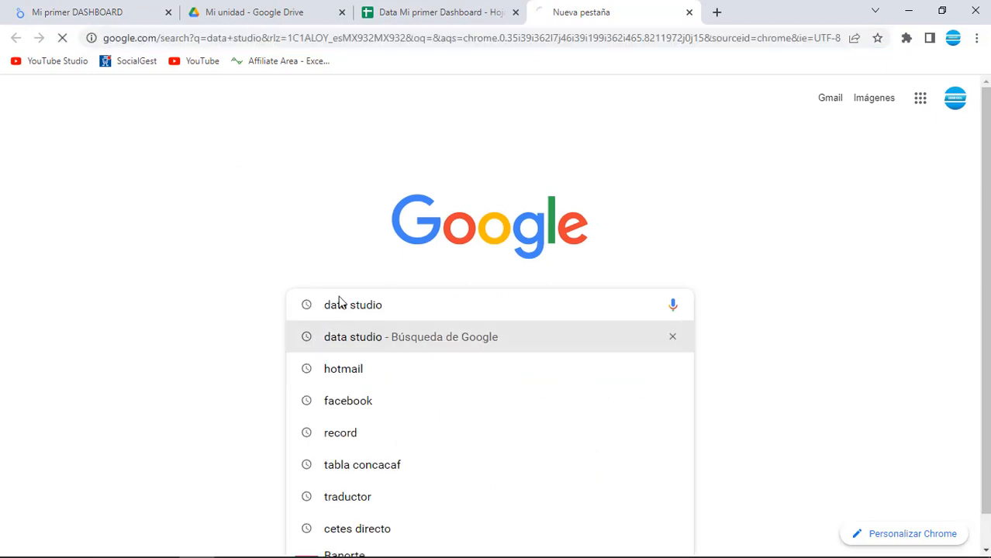
left_click(211, 216)
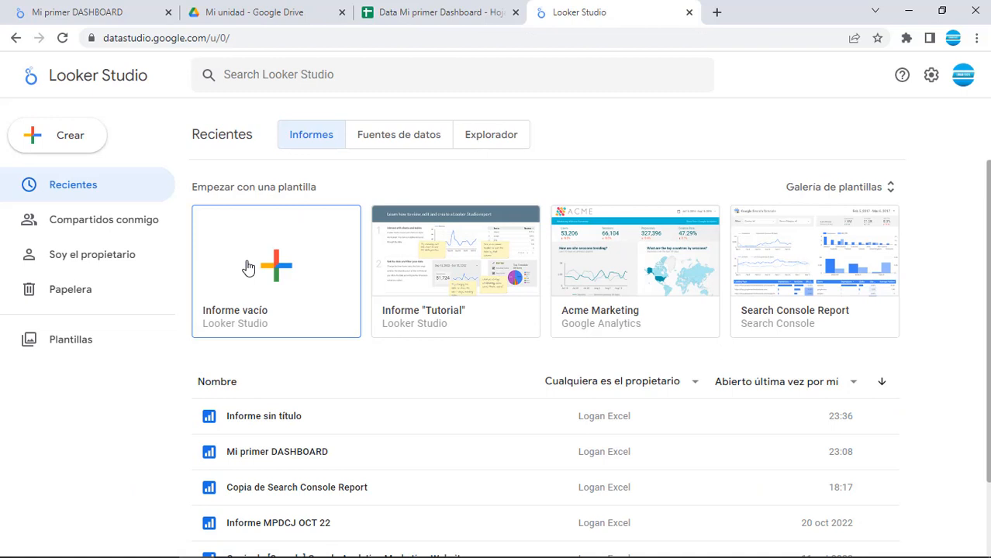
left_click(274, 279)
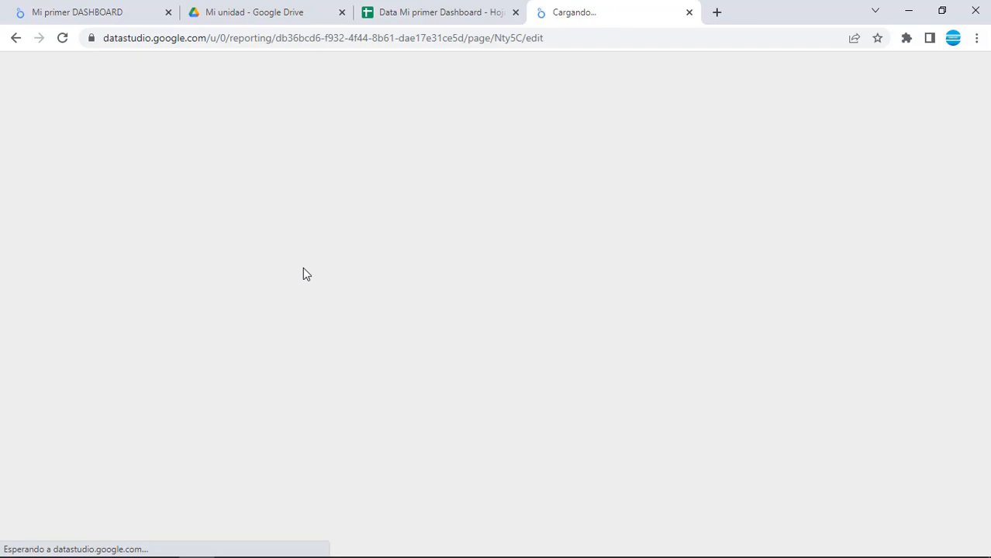
Look over the Google connectors offered for the report and return to the Data Mi primer Dashboard spreadsheet
scroll(177, 350, "down", 2)
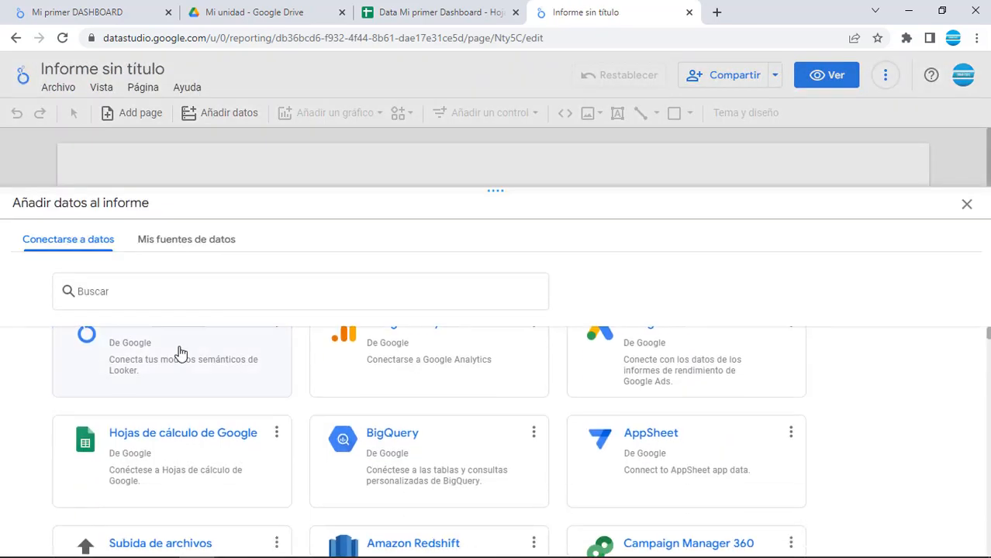
scroll(117, 334, "up", 2)
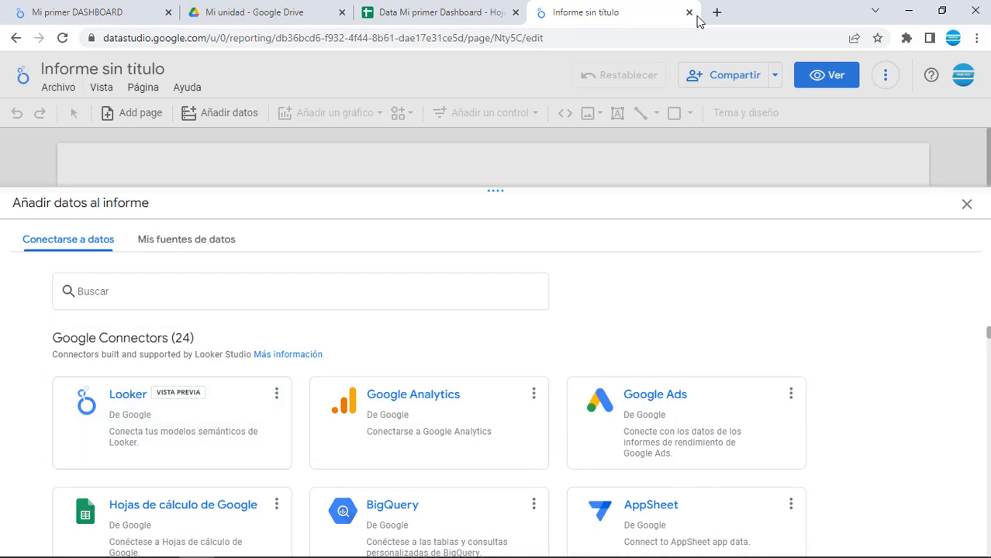
left_click(405, 17)
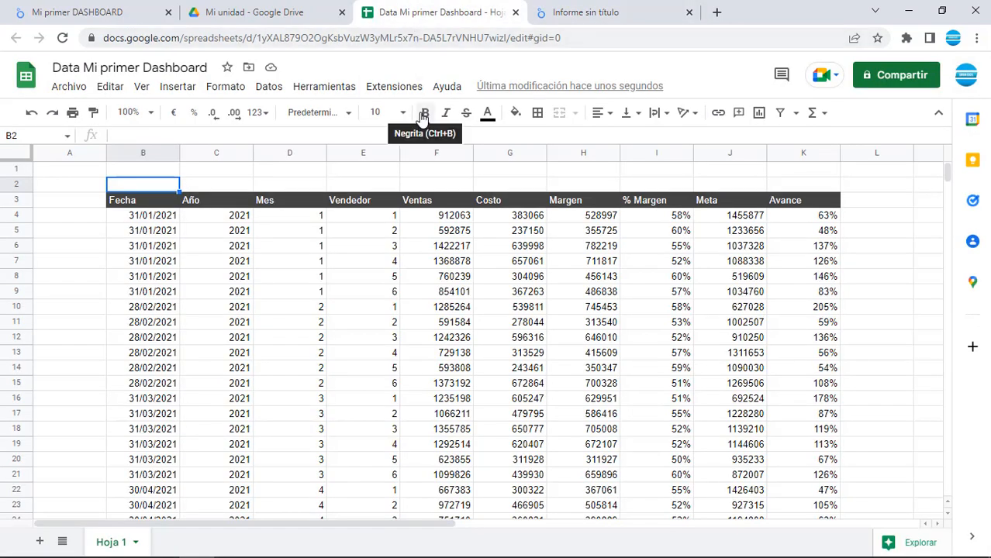
Return to the untitled Looker Studio report and choose the Google Sheets connector as its data source
left_click(586, 13)
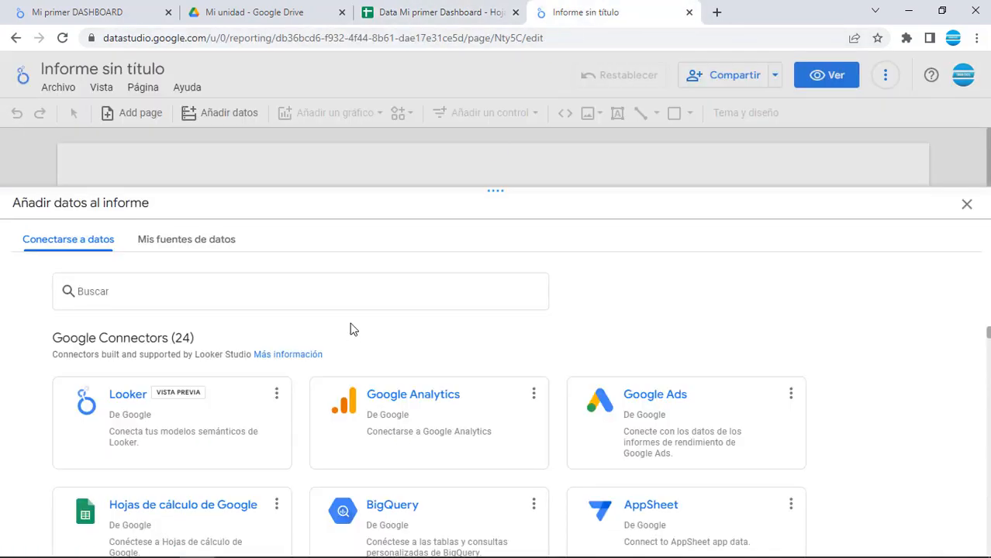
scroll(199, 465, "down", 2)
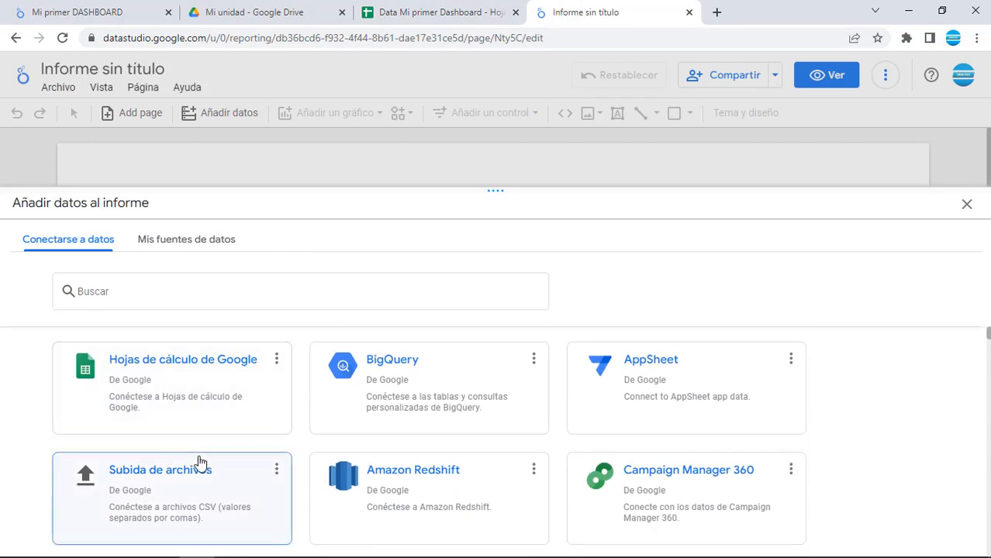
scroll(187, 457, "up", 2)
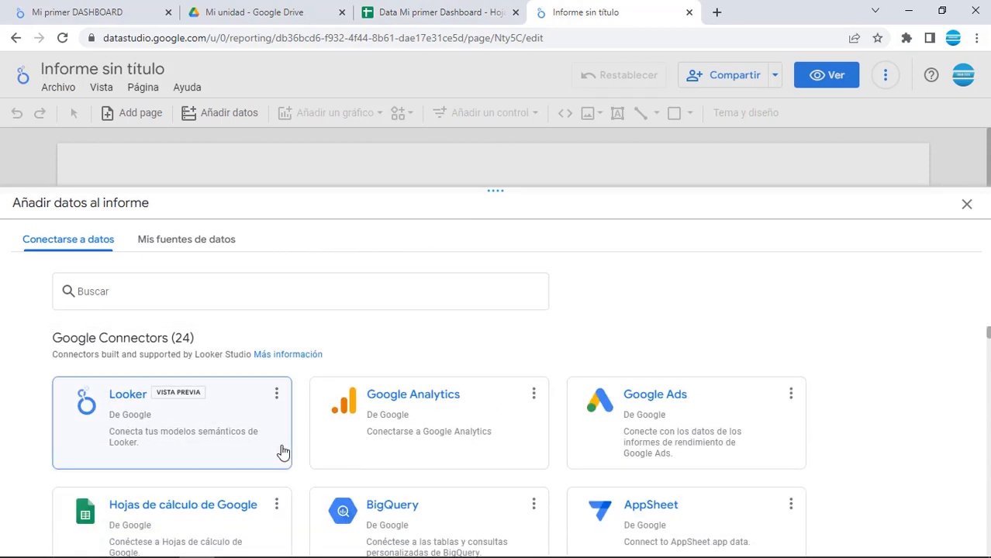
scroll(268, 452, "down", 2)
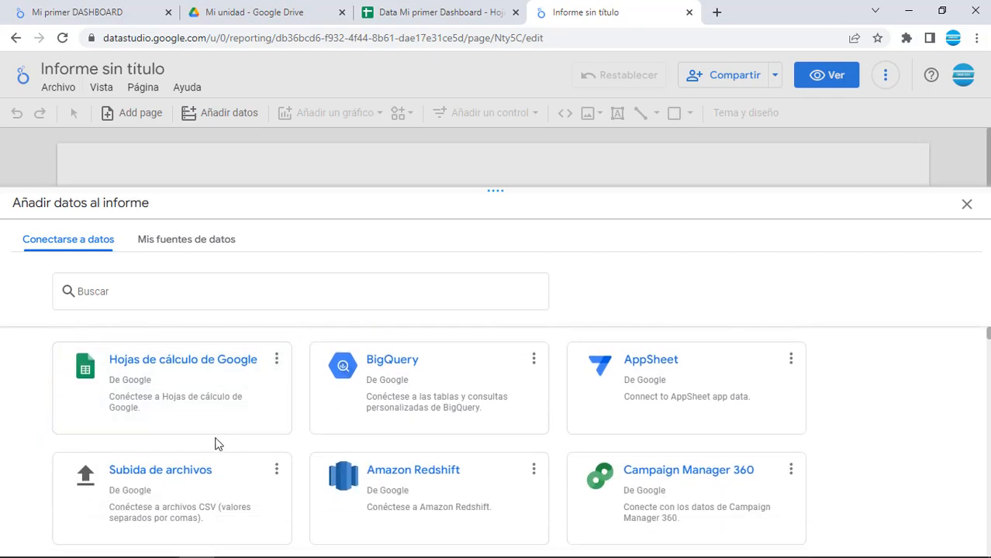
left_click(163, 387)
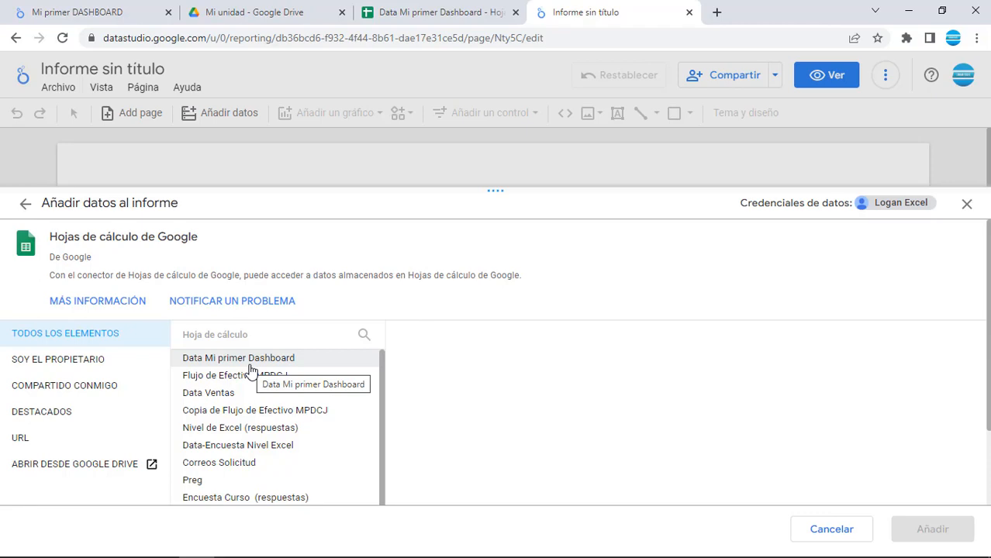
Compare the files in Google Drive with the connector's spreadsheet list and select Data Mi primer Dashboard as the source
left_click(255, 12)
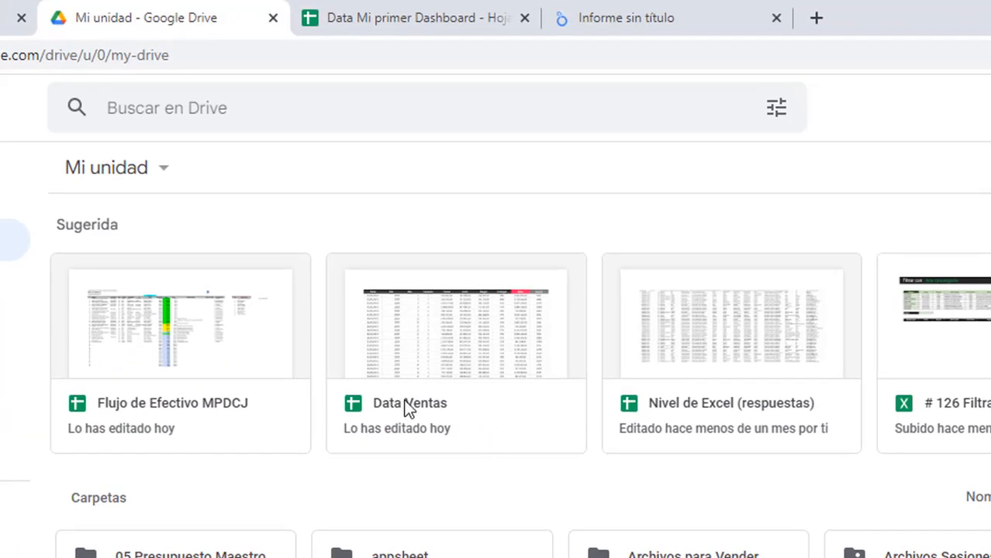
scroll(427, 449, "down", 8)
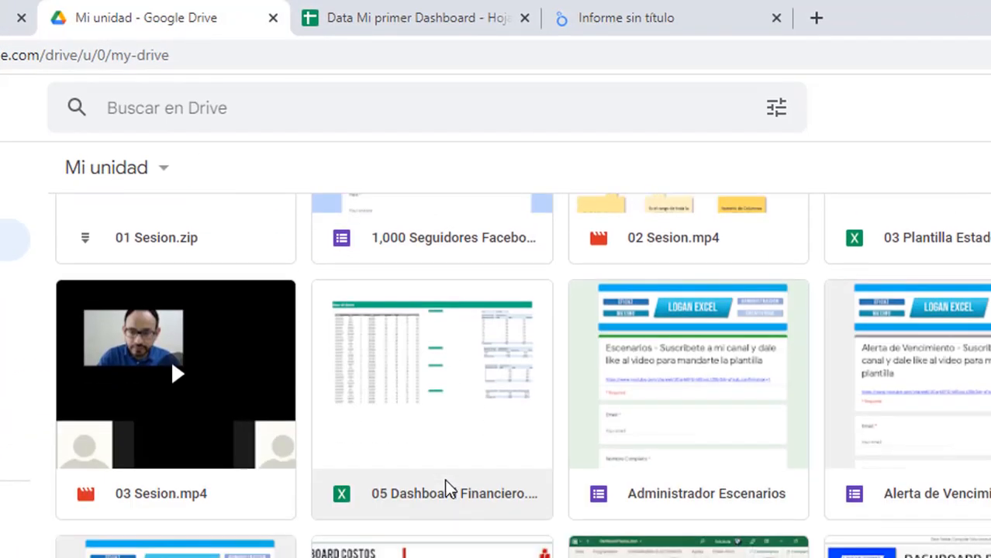
scroll(449, 487, "up", 8)
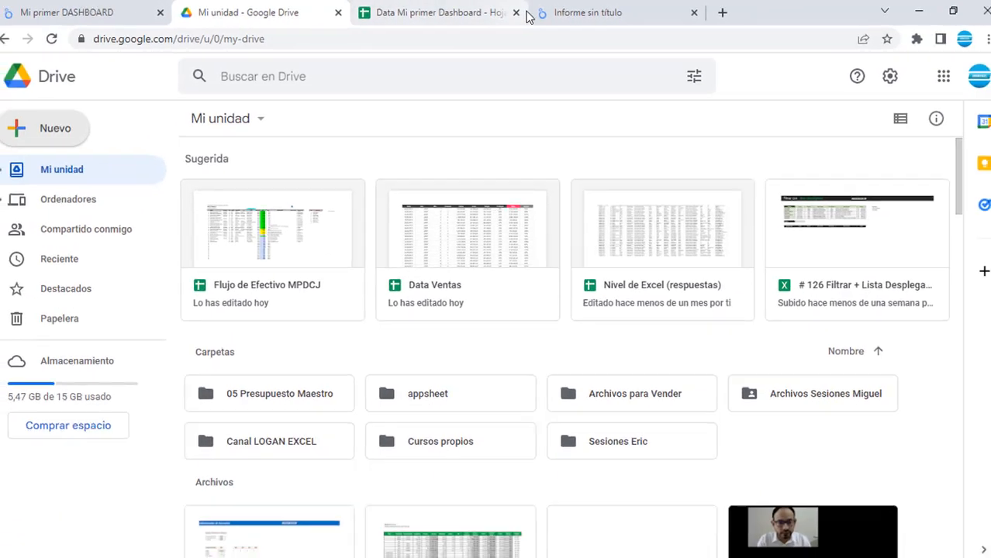
left_click(627, 17)
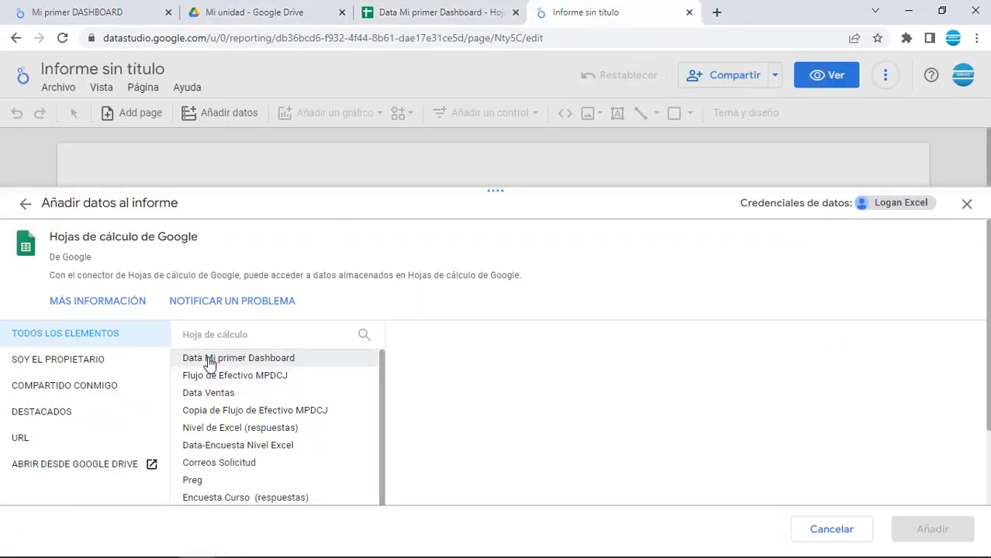
scroll(263, 383, "down", 1)
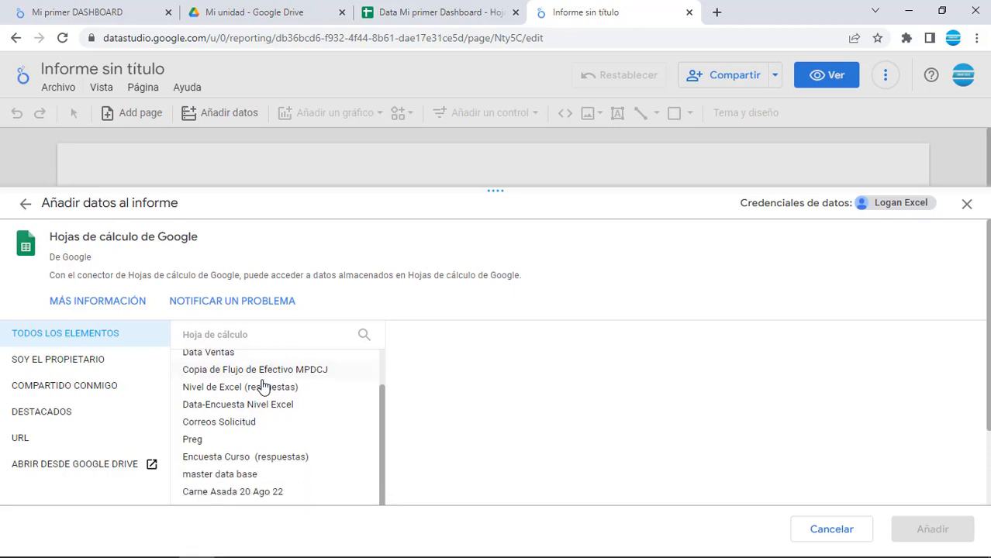
scroll(264, 385, "up", 1)
left_click(233, 360)
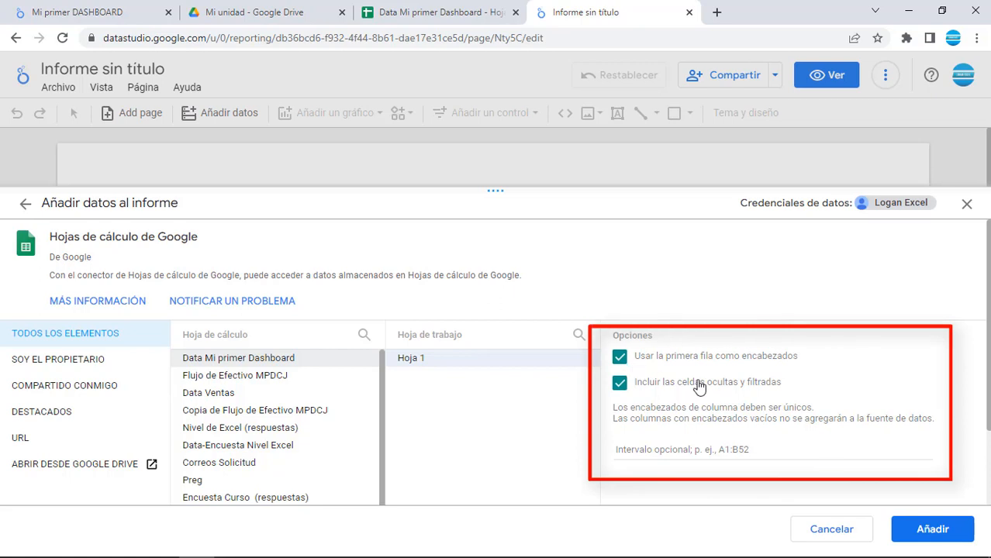
Check in the spreadsheet where the table's first header cell lies relative to cell A1
left_click(438, 12)
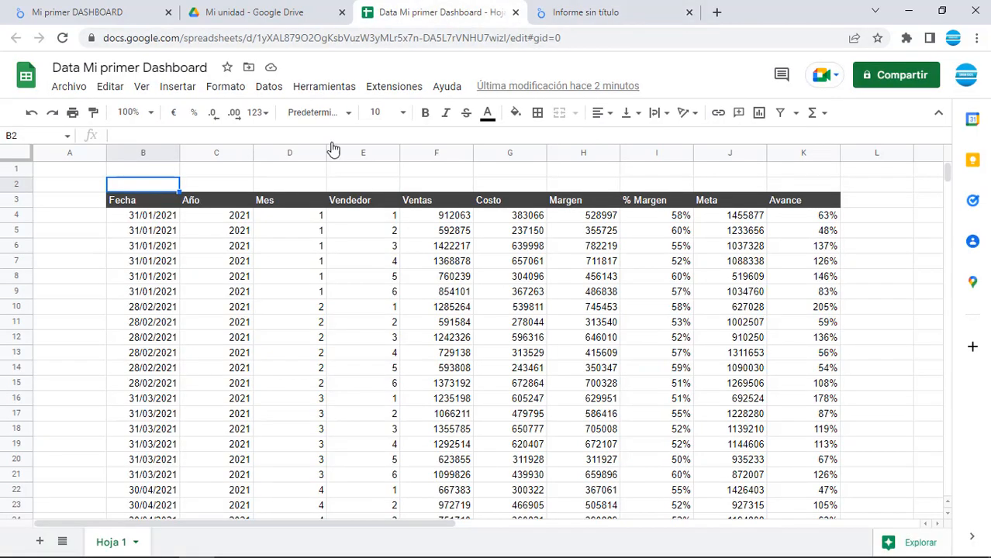
left_click(150, 203)
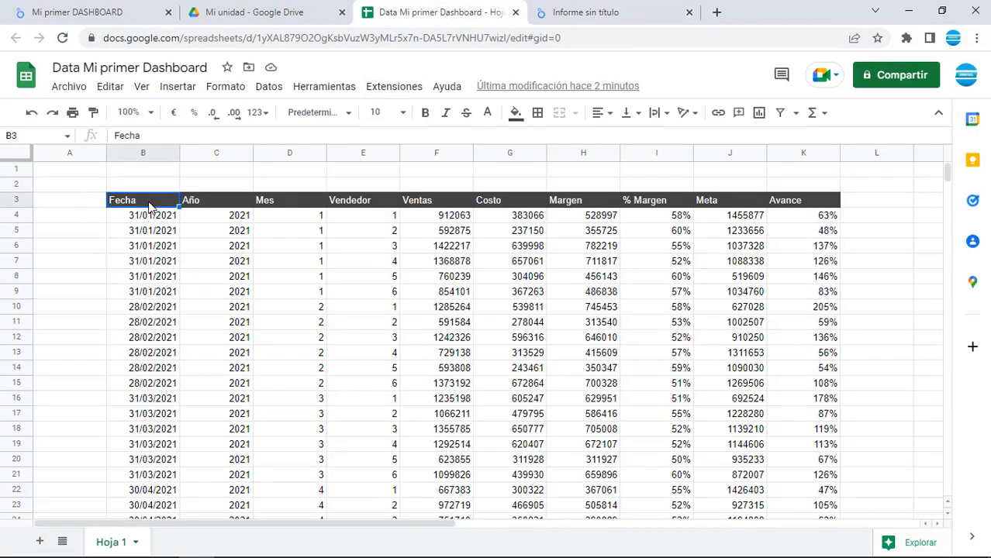
left_click(73, 170)
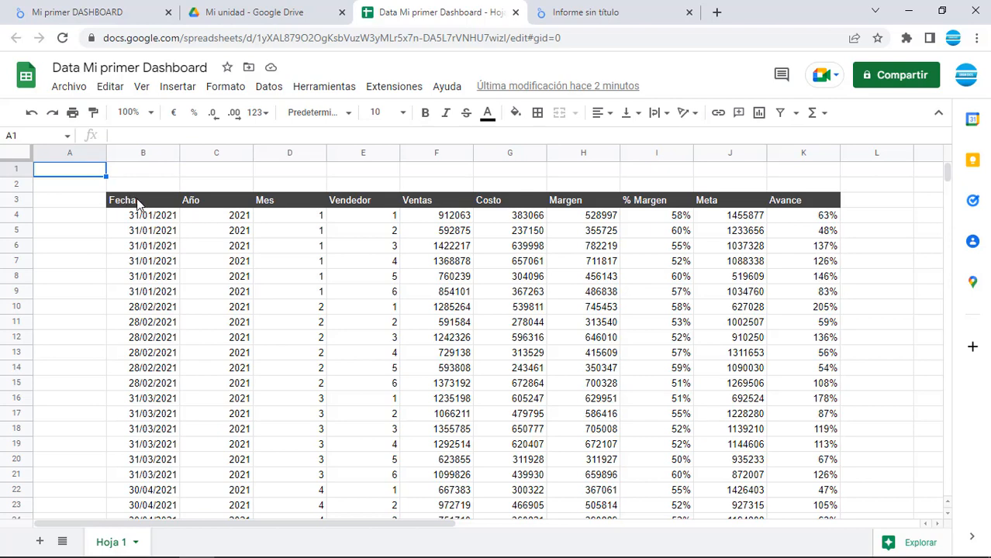
left_click(138, 203)
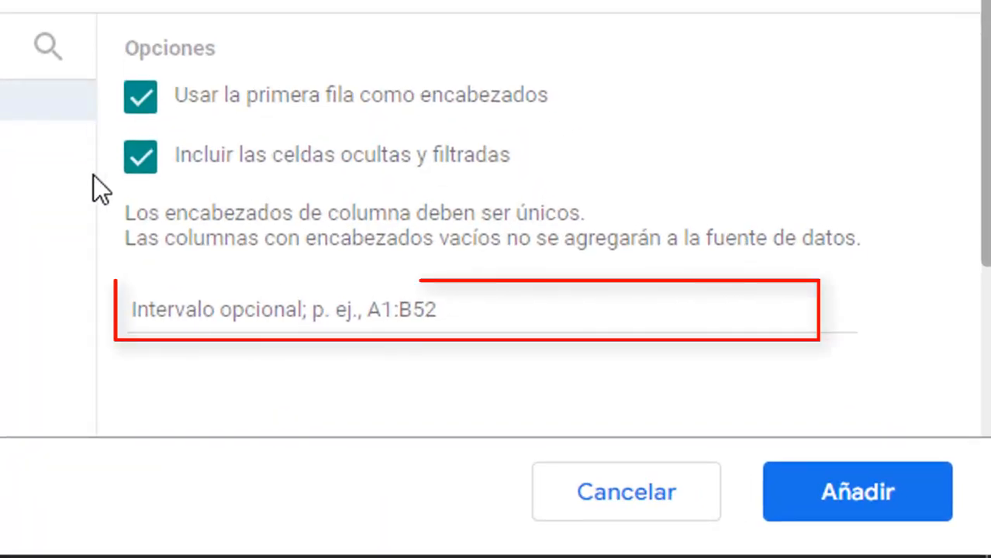
Locate the table's last cell in the spreadsheet, set the connector's optional range to B3:K147 and add the data to the report
left_click(267, 313)
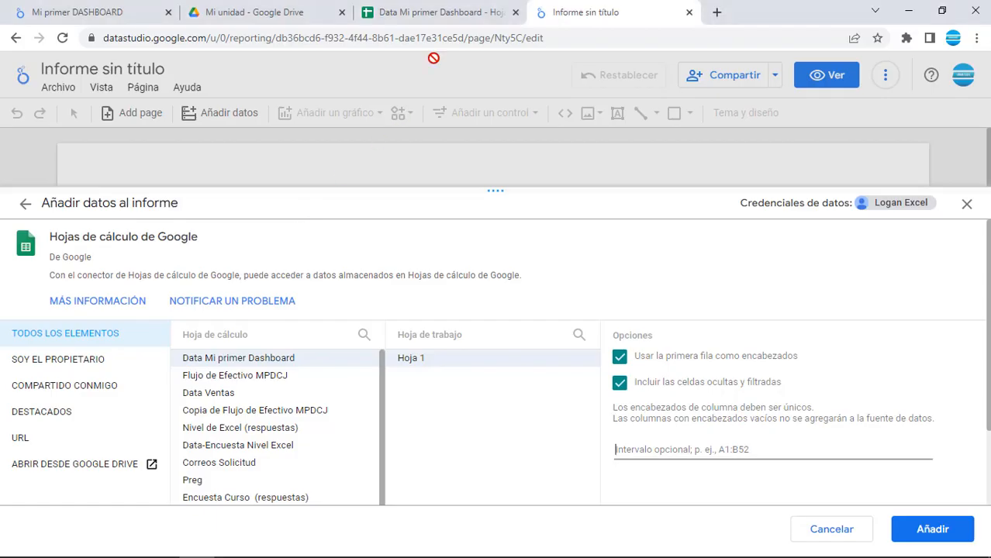
left_click(434, 12)
left_click(167, 231)
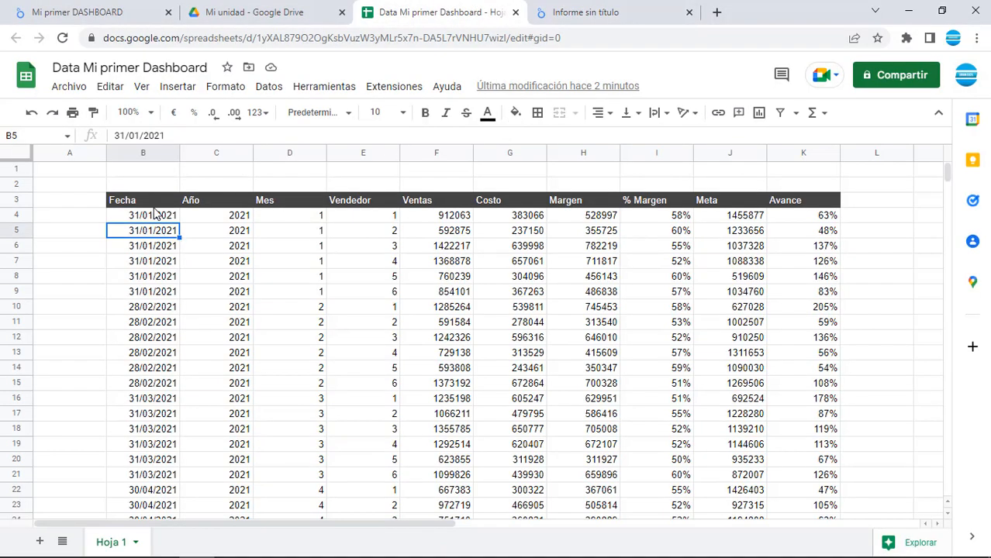
key("Up")
key("Up")
key("ctrl+Right")
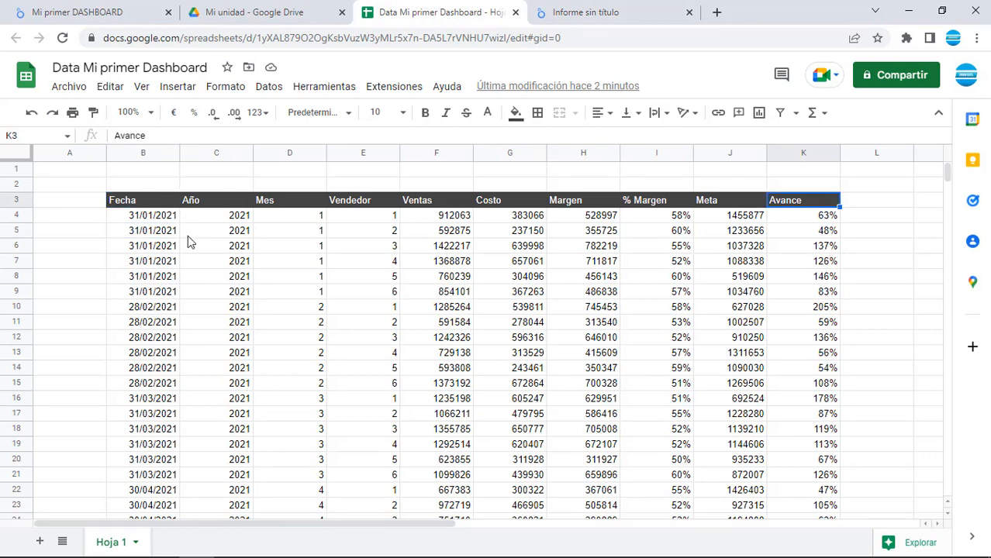
key("ctrl+Down")
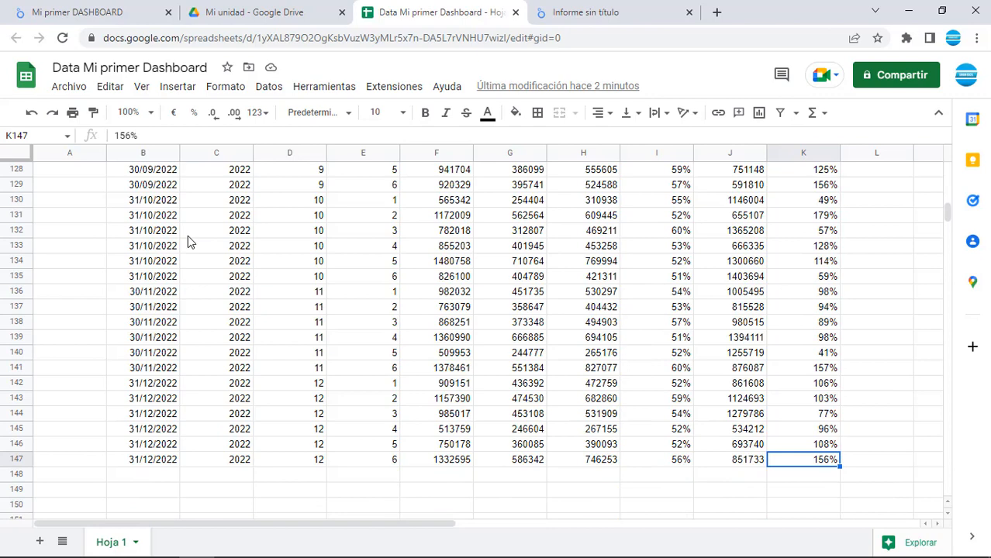
key("ctrl+Tab")
type("B3")
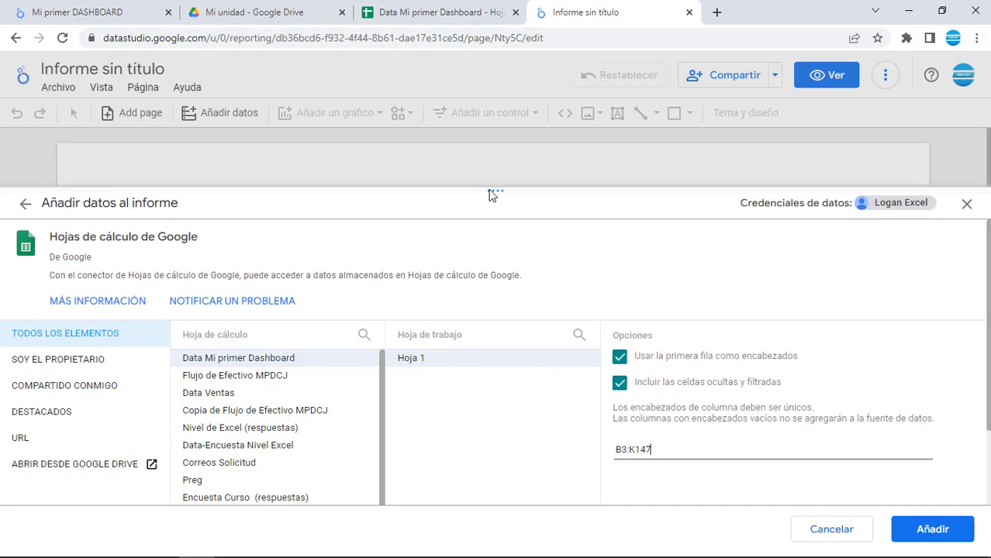
key("ctrl+shift+Tab")
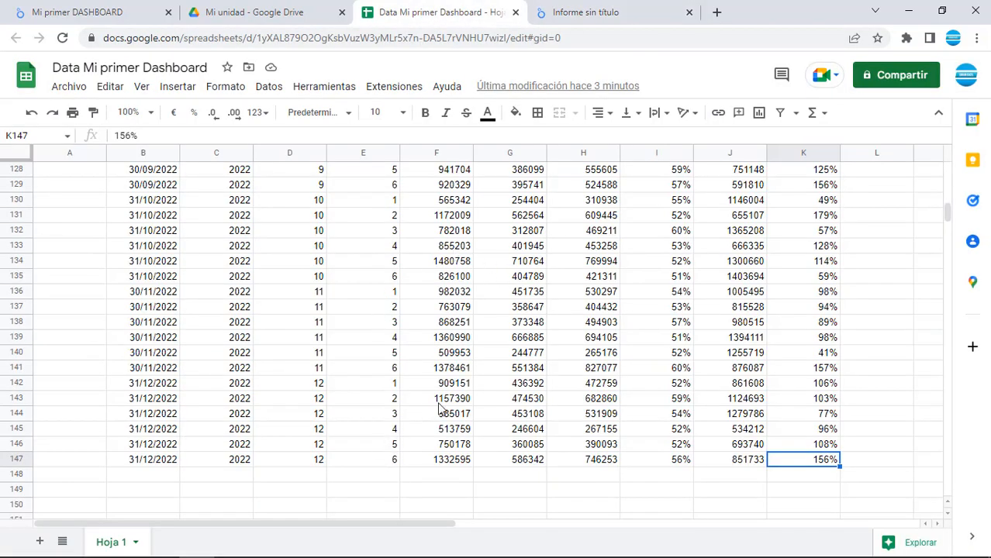
key("ctrl+Tab")
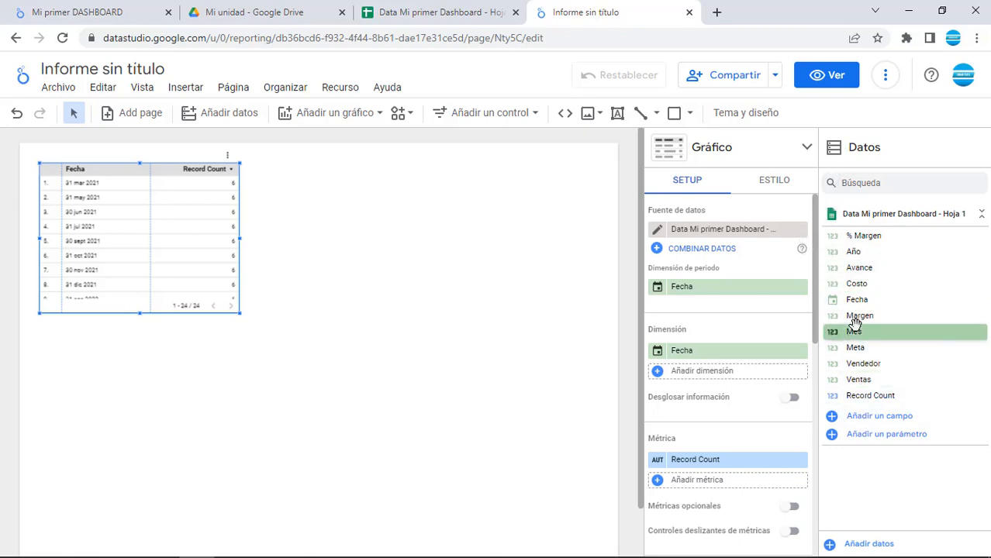
Review the Fecha, Año, Mes, Vendedor and Ventas columns and the header row in the source spreadsheet
left_click(455, 15)
left_click(155, 153)
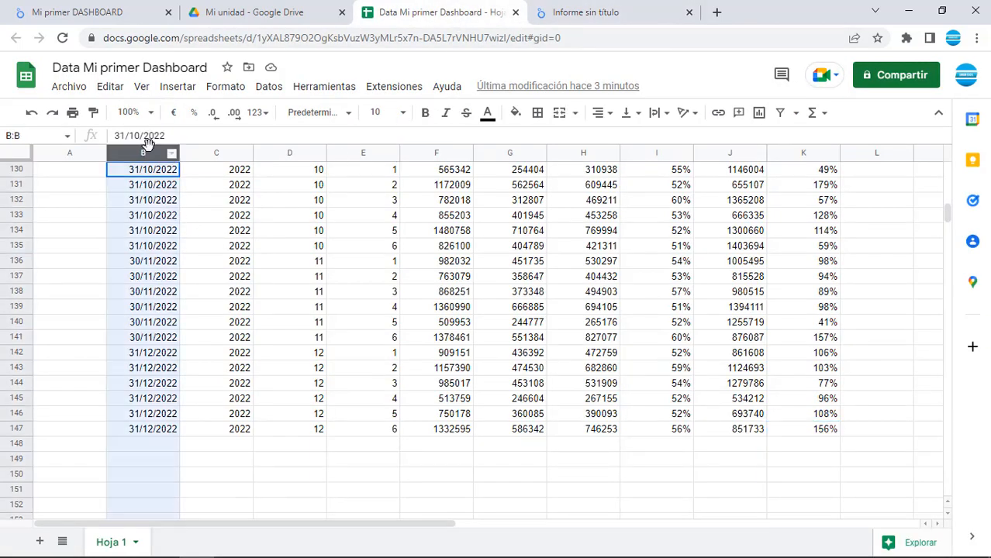
left_click(229, 153)
left_click(290, 153)
left_click(363, 153)
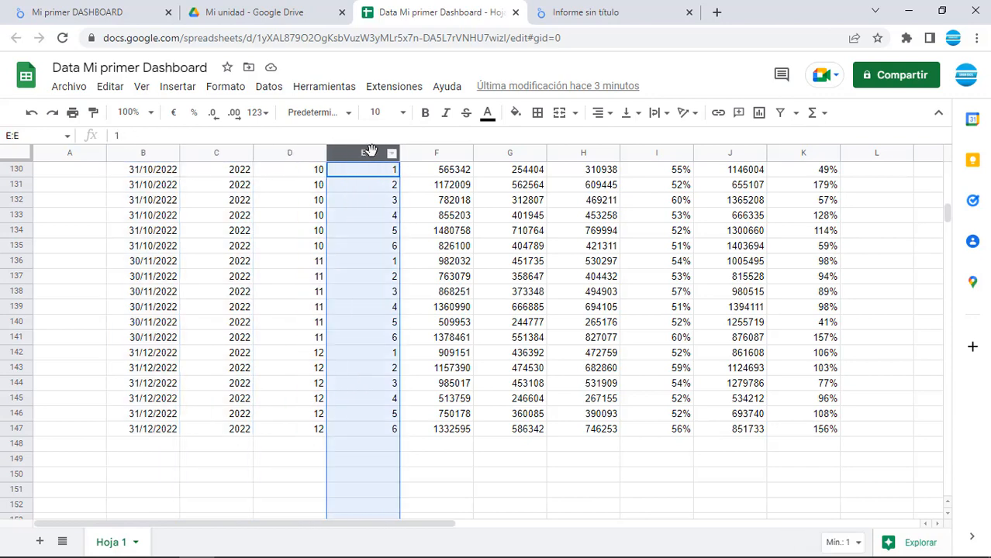
left_click(437, 153)
left_click_drag(949, 214, 909, 165)
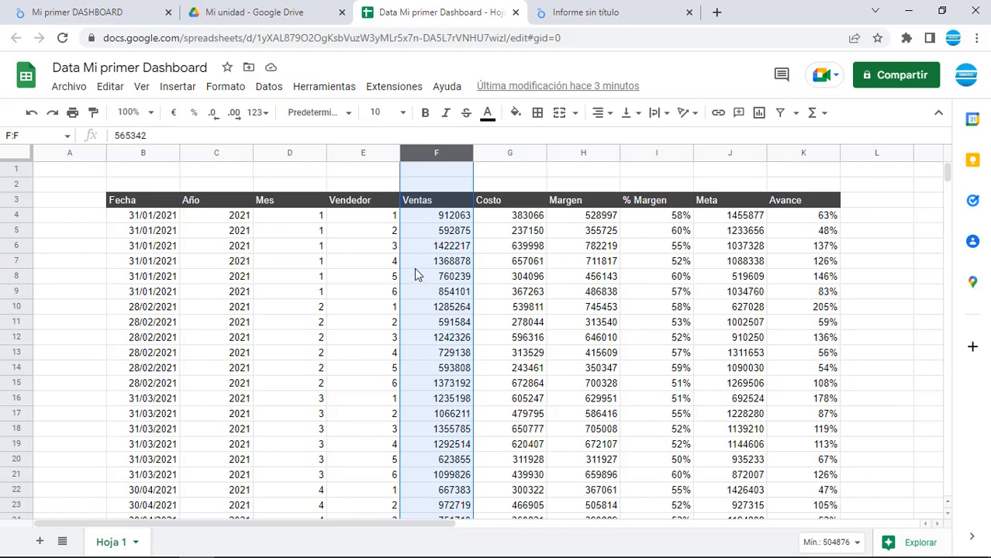
Delete the default table from the report canvas and rename the report "DASHBOARD DATA STUDIO"
left_click(578, 12)
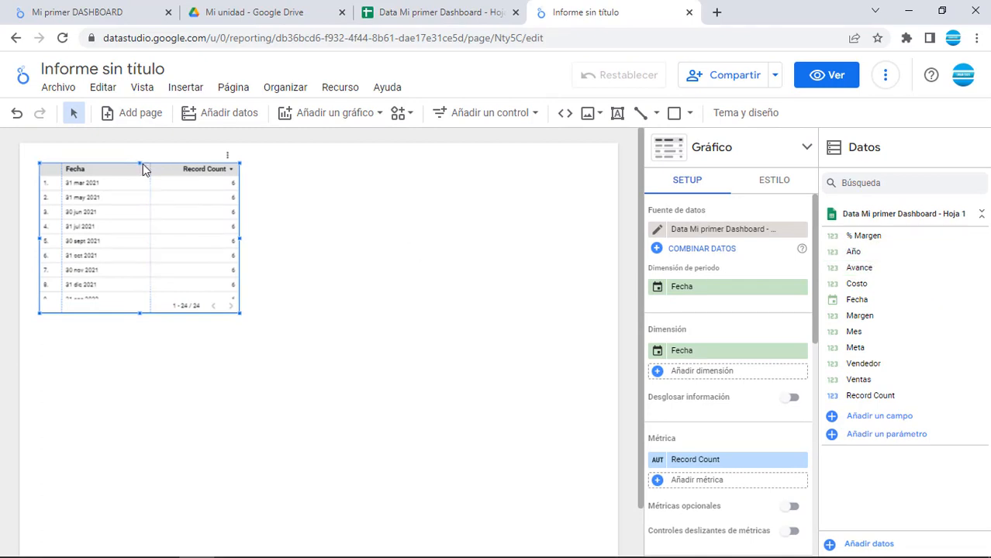
key("Delete")
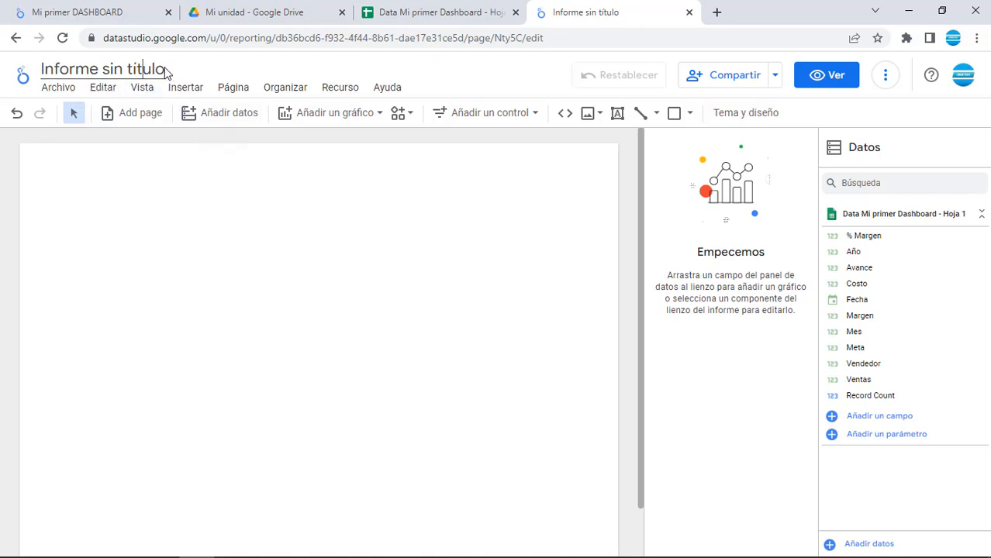
left_click_drag(164, 68, 42, 75)
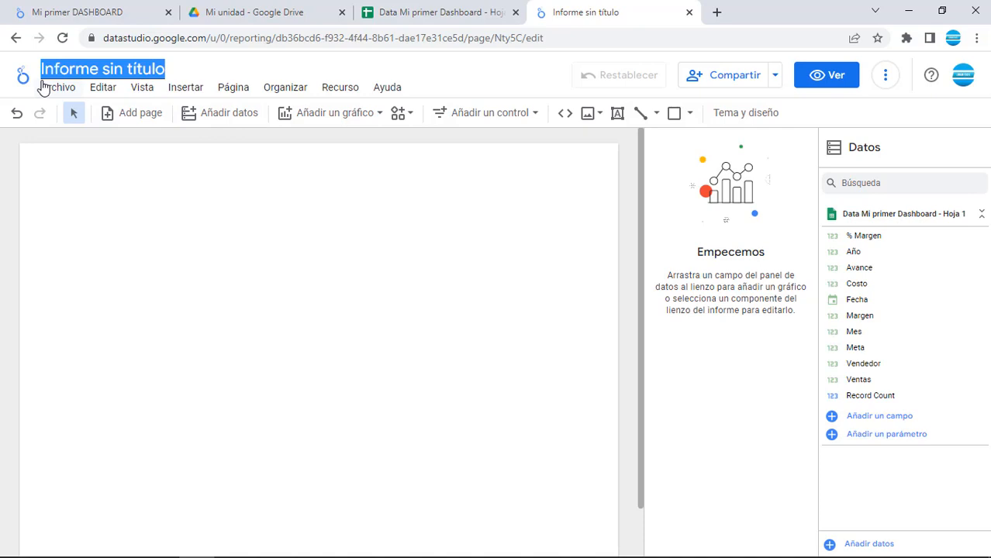
type("dASHBOARD")
key("Home")
key("Delete")
type("D")
key("End")
type("DATA")
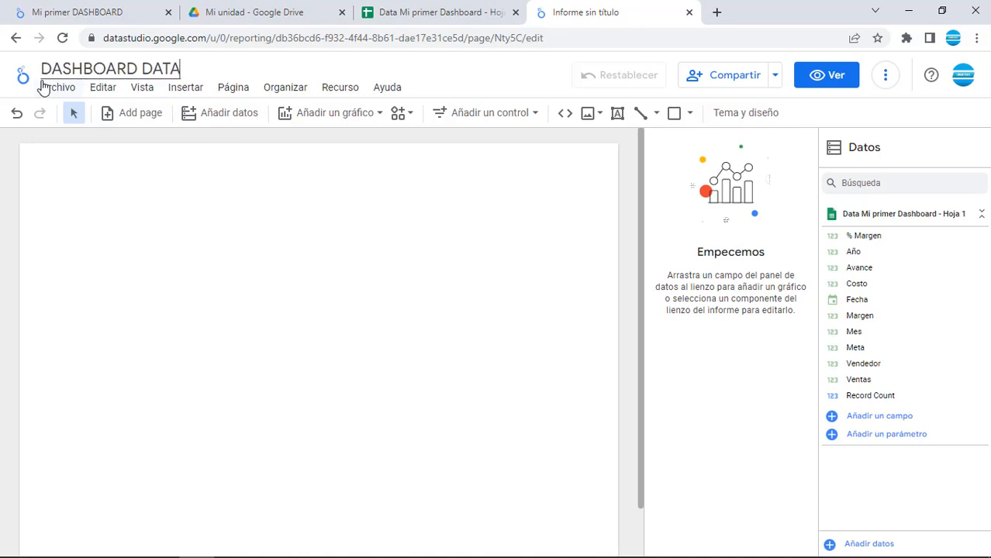
type(" STUDIO")
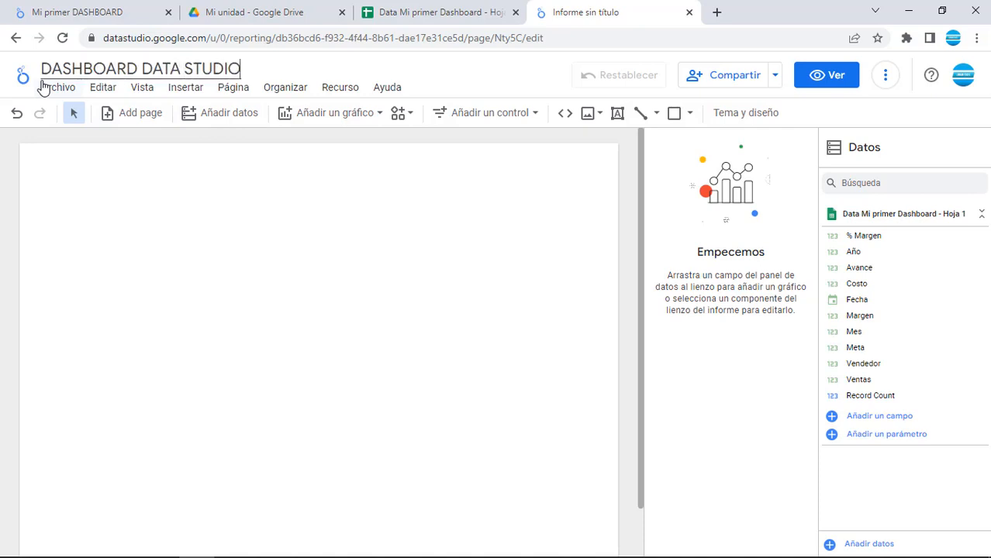
key("Return")
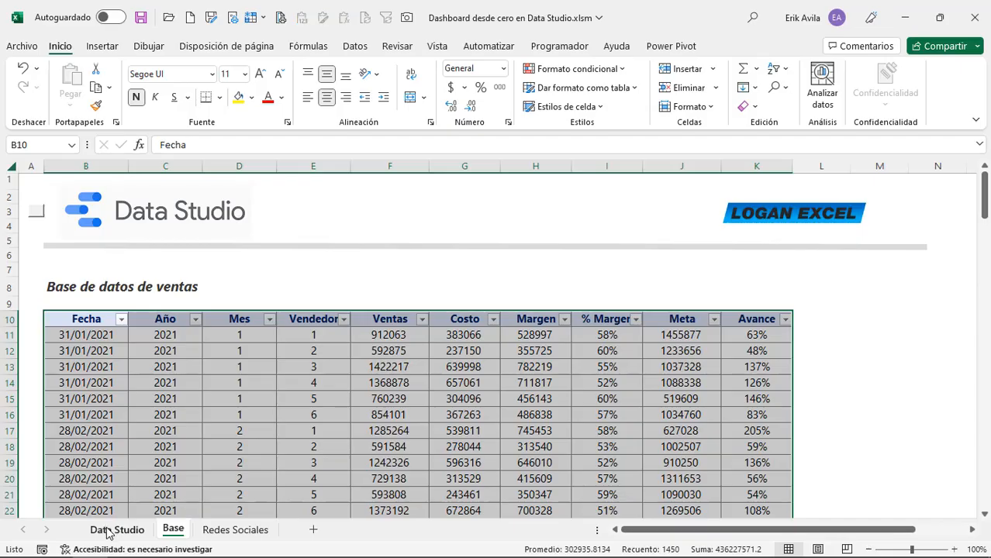
Examine the sample sales dashboard's metrics, indicators, date filter and charts on the Data Studio sheet of the Excel workbook
left_click(112, 530)
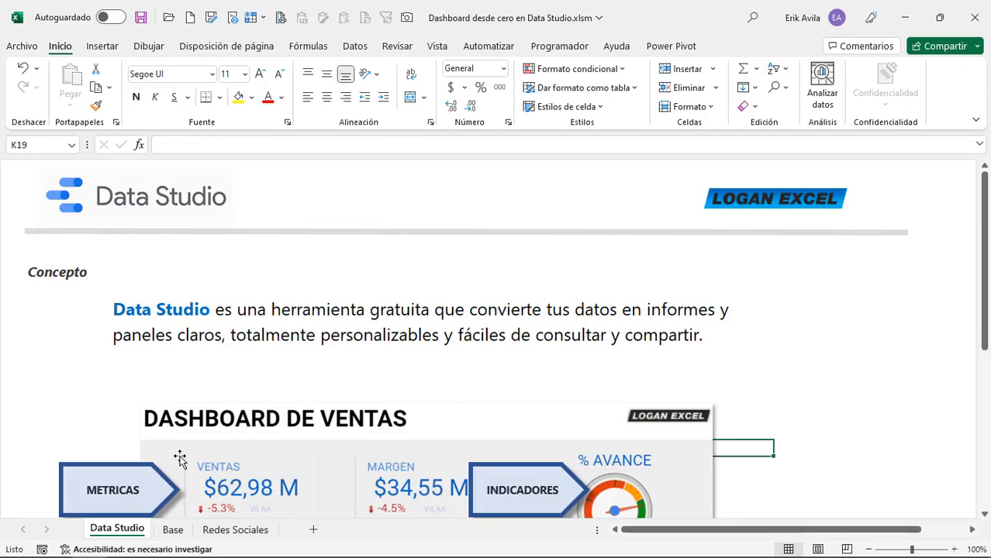
scroll(195, 403, "down", 5)
scroll(198, 400, "down", 2)
scroll(199, 400, "up", 2)
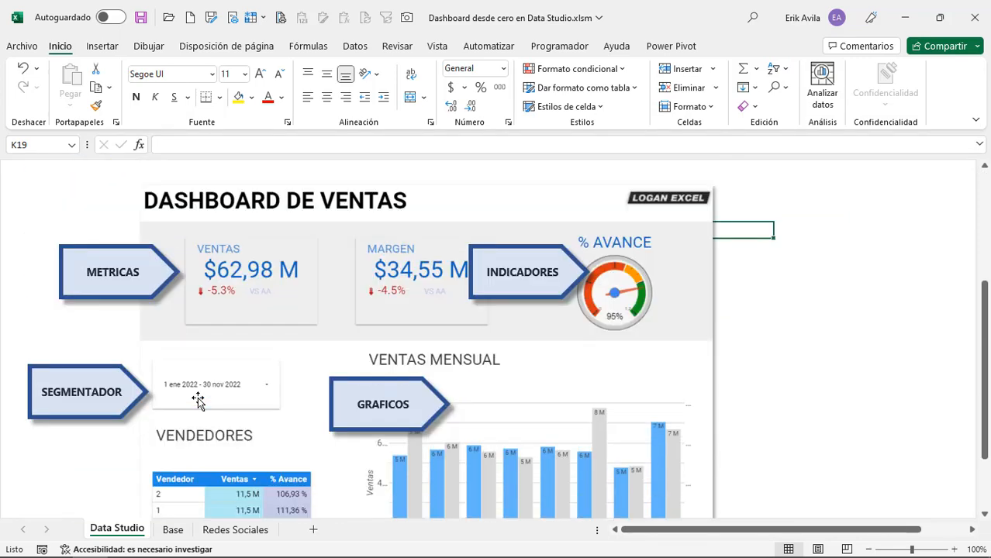
scroll(198, 399, "down", 2)
scroll(198, 400, "up", 3)
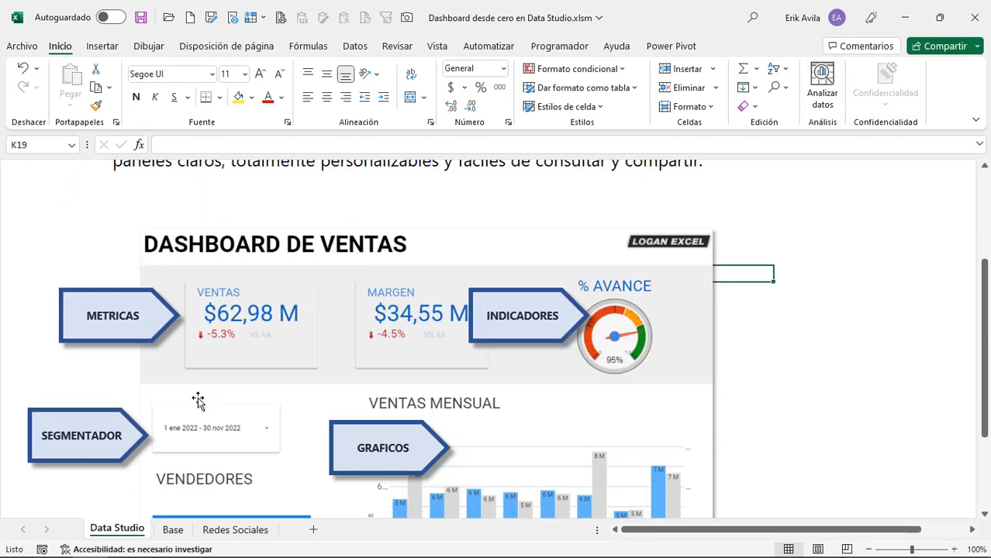
scroll(198, 399, "up", 1)
scroll(199, 398, "down", 1)
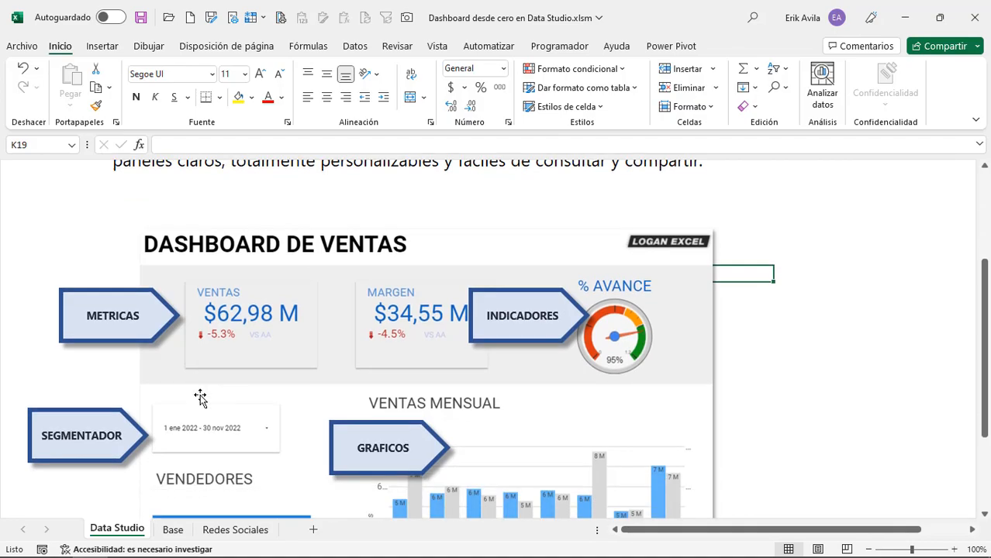
Switch to the Looker Studio report, add a text box reading "DASHBOARD DE VENTAS" and place it in the page's upper-left corner
key("alt+Tab")
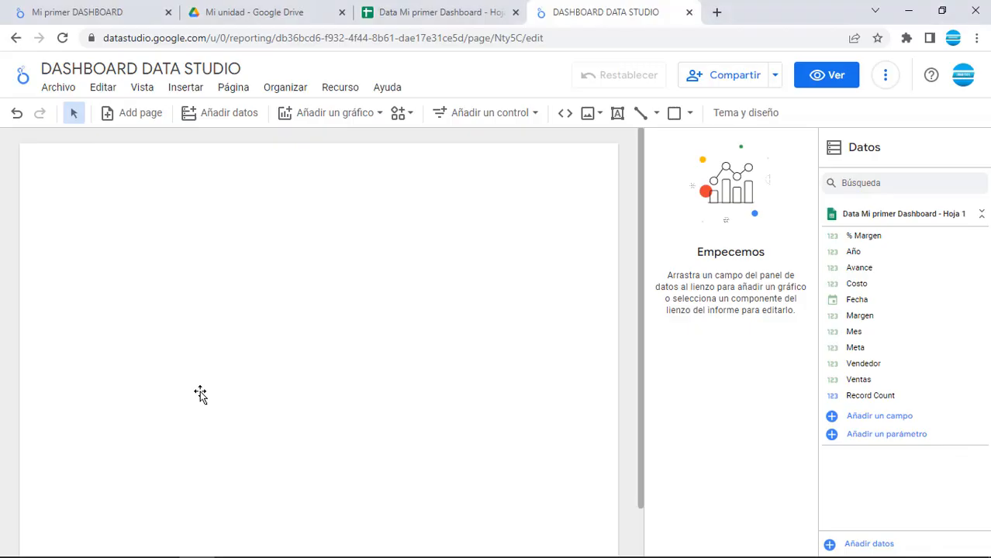
left_click(617, 112)
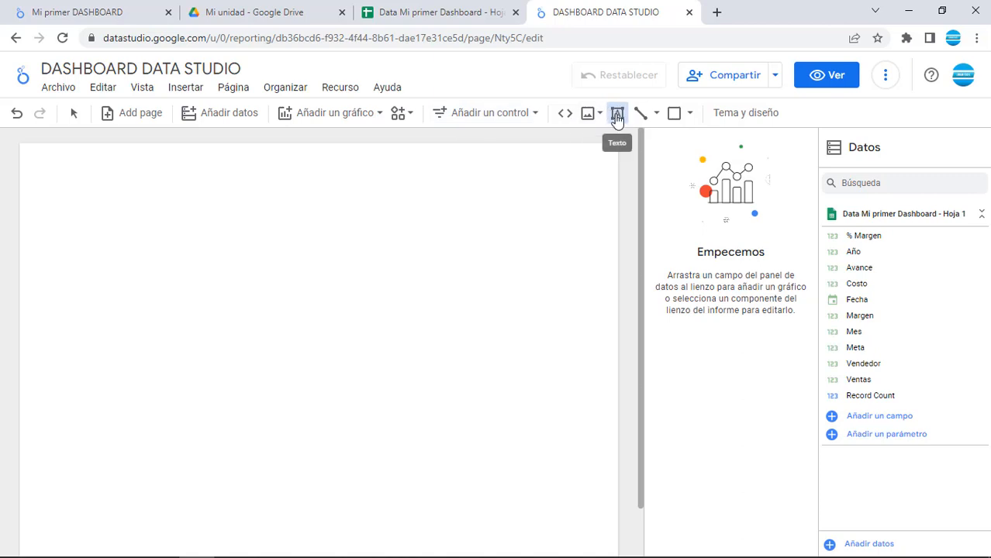
left_click_drag(73, 186, 424, 236)
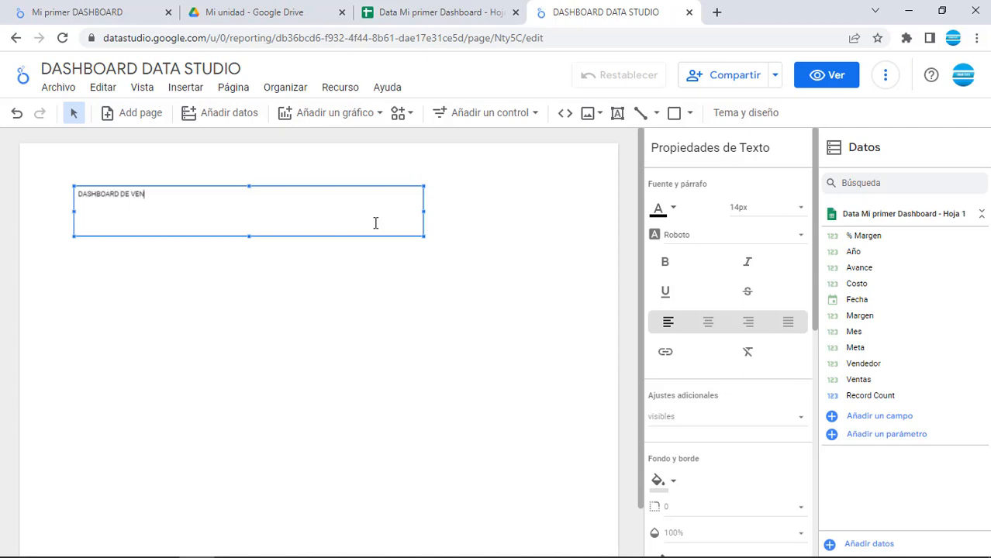
left_click_drag(358, 186, 312, 155)
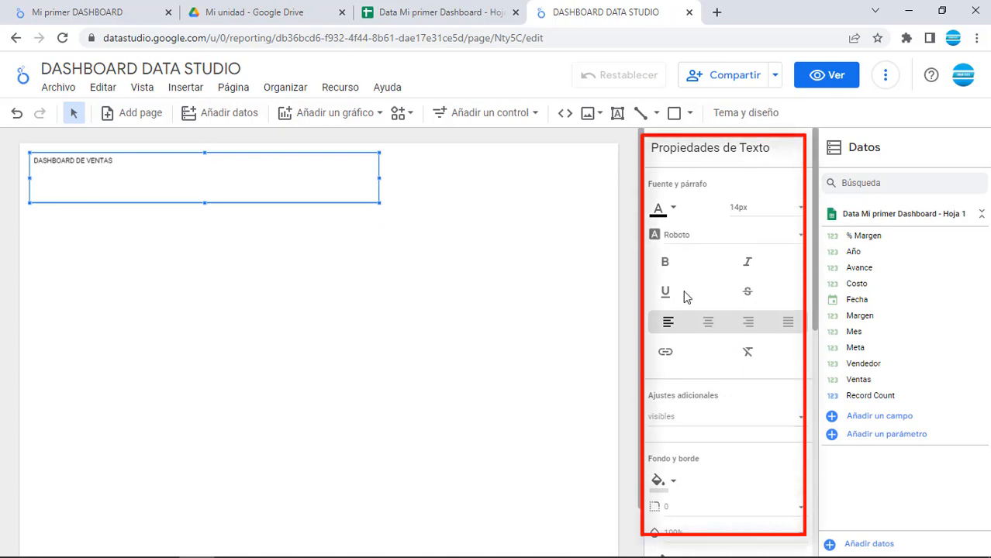
Format the "DASHBOARD DE VENTAS" title in bold 48px Roboto
left_click(697, 239)
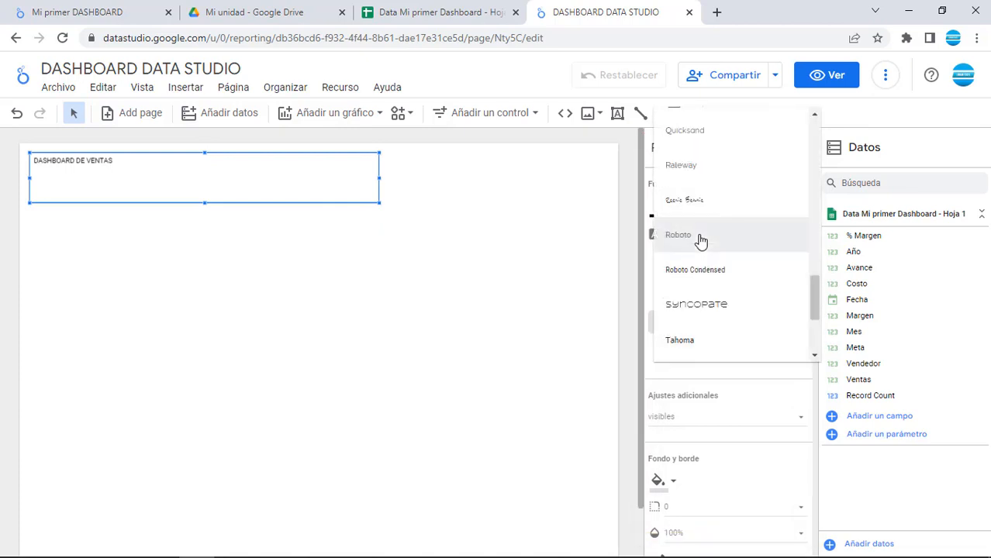
left_click(701, 239)
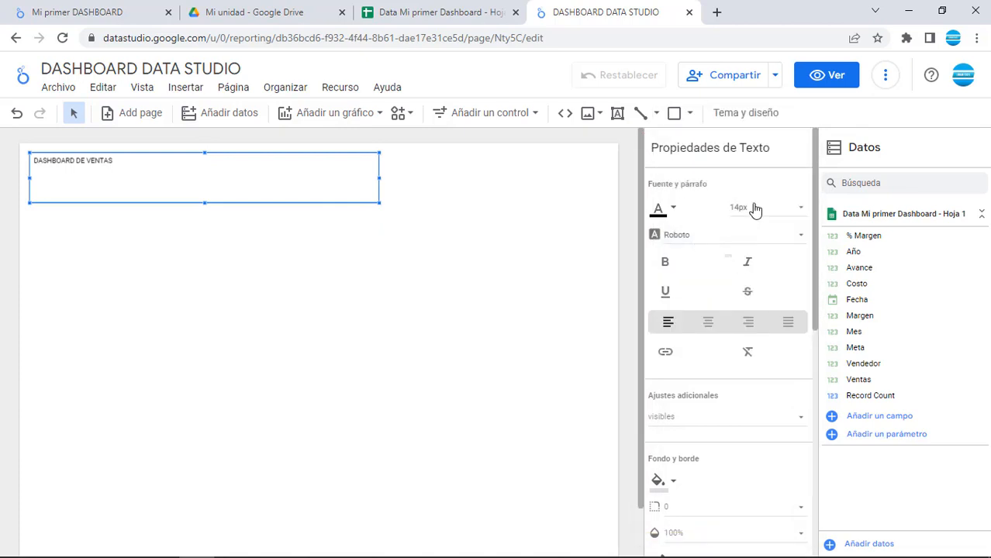
left_click(804, 208)
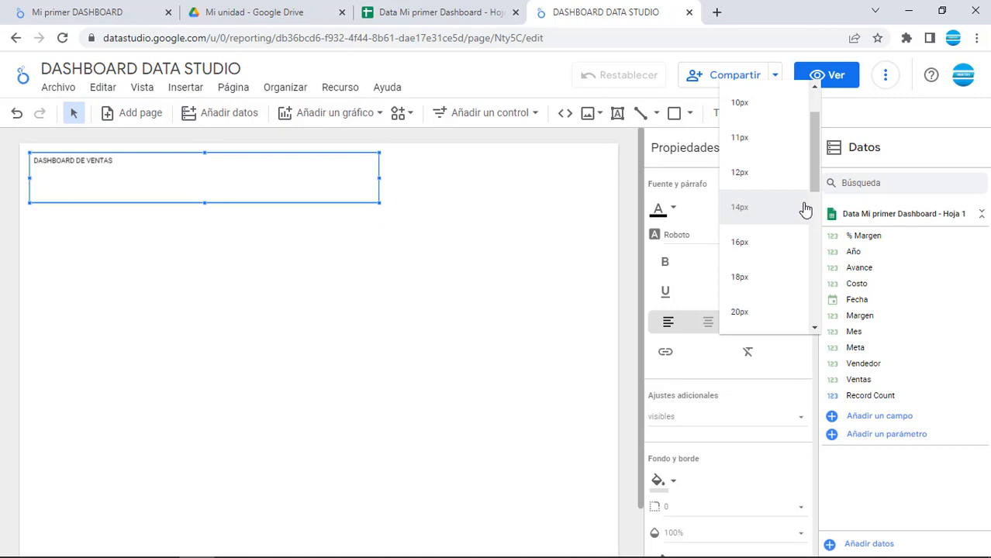
left_click(818, 193)
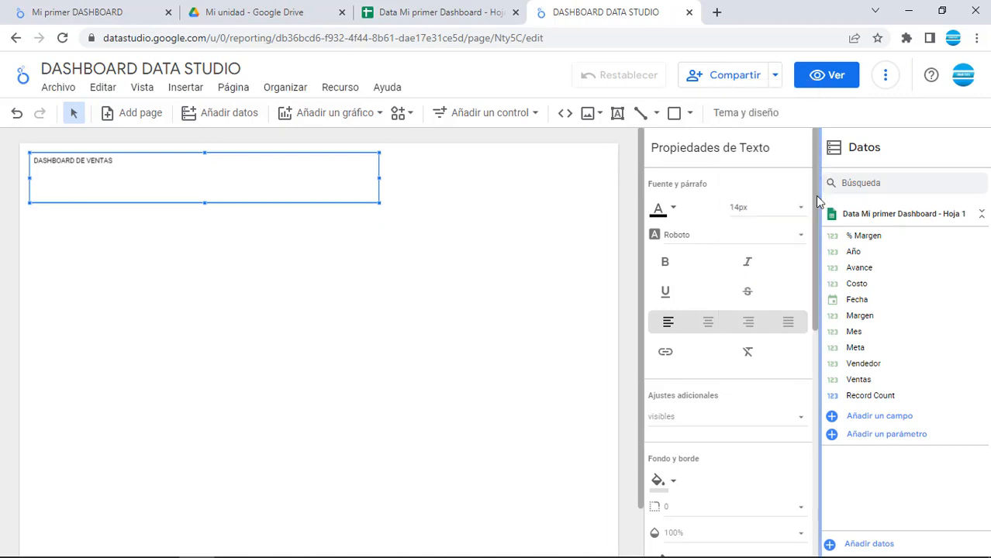
left_click(803, 208)
left_click(751, 163)
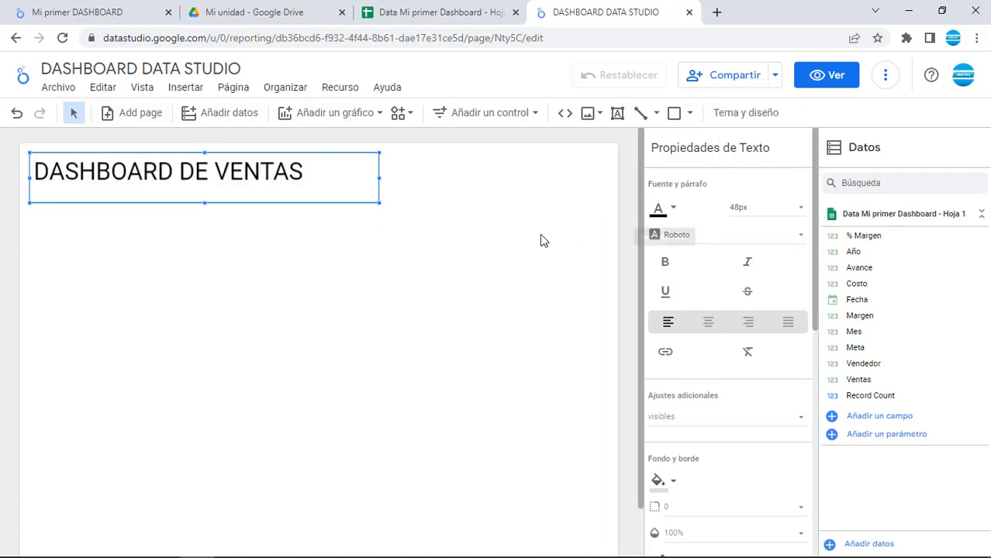
left_click(667, 265)
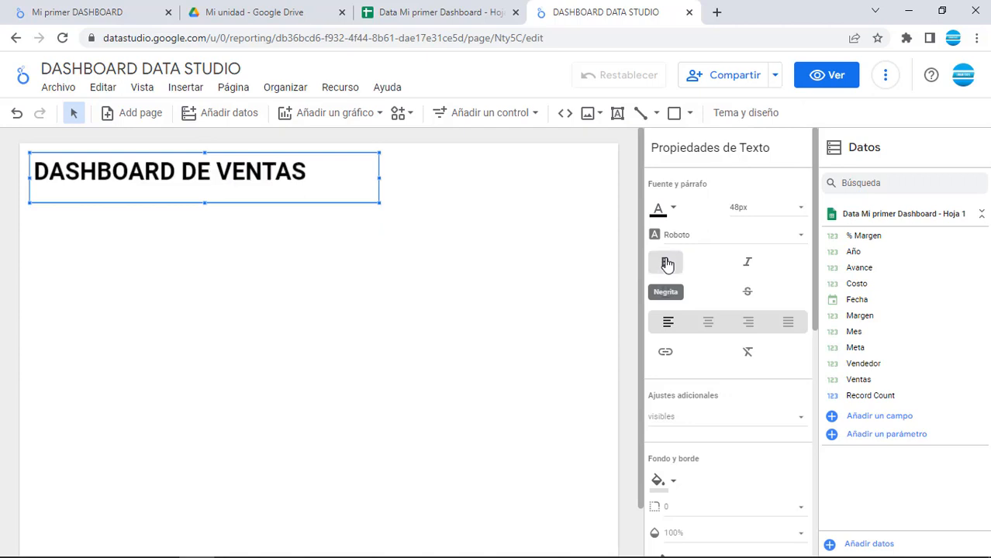
left_click(374, 242)
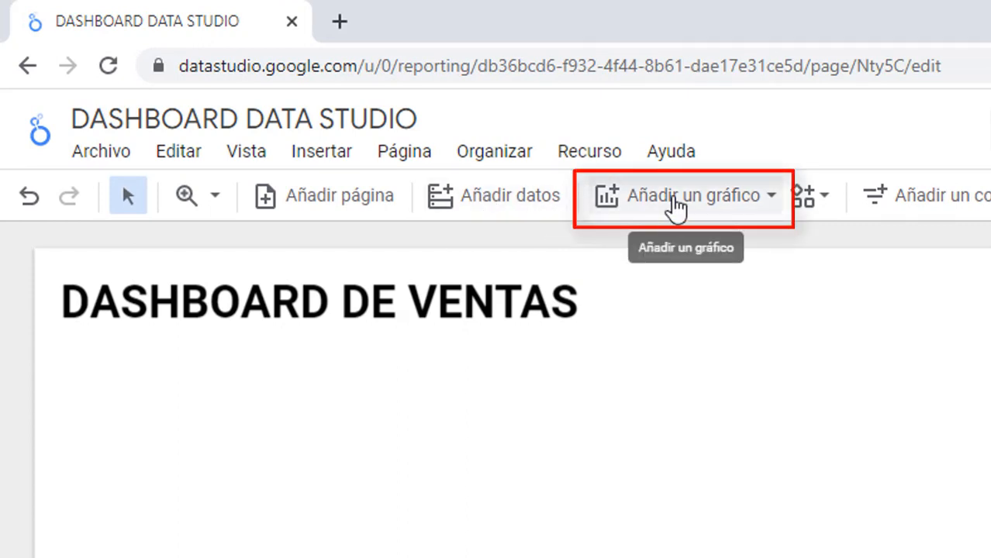
Add a scorecard (Cuadro de resultados) below the title, enlarge it and use Ventas as its metric
left_click(676, 207)
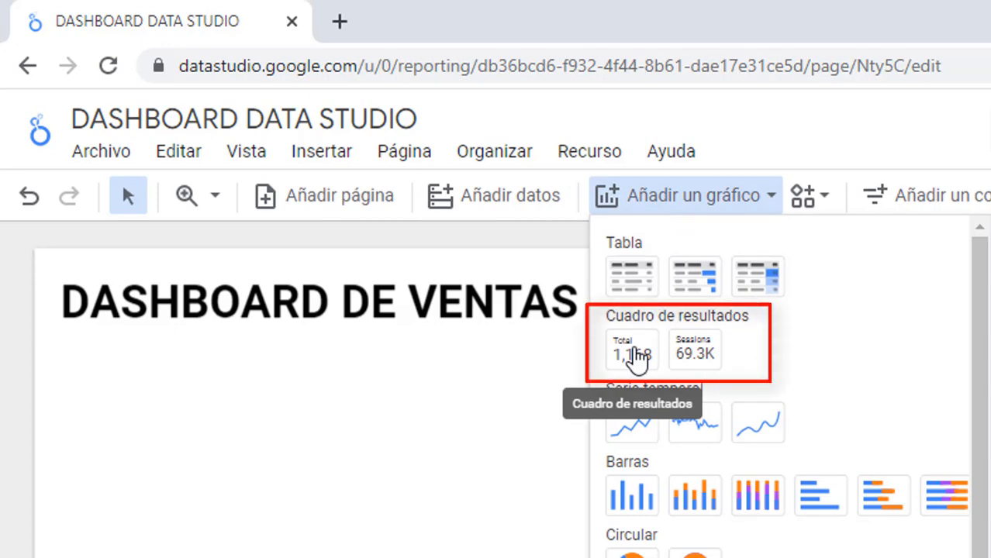
left_click(634, 358)
left_click(192, 428)
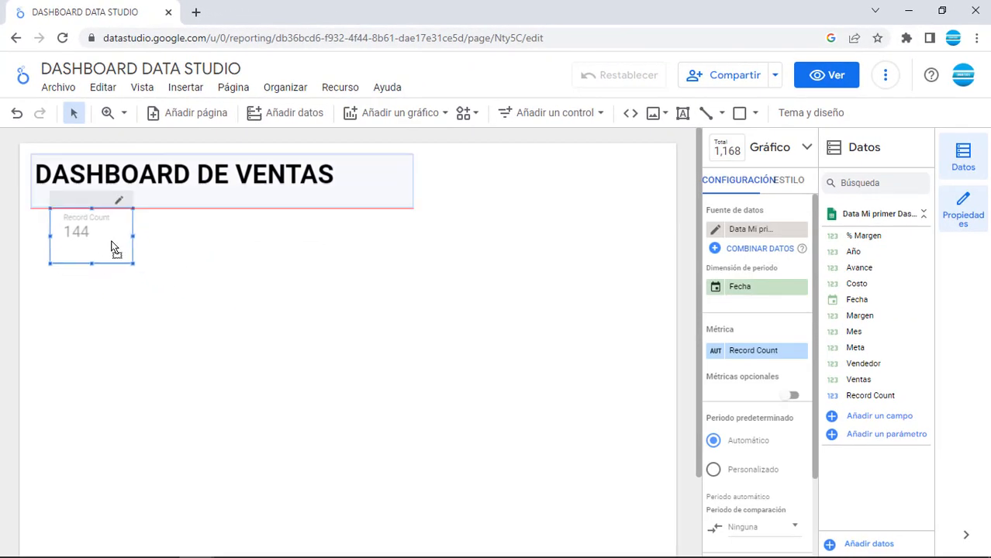
left_click_drag(133, 265, 228, 310)
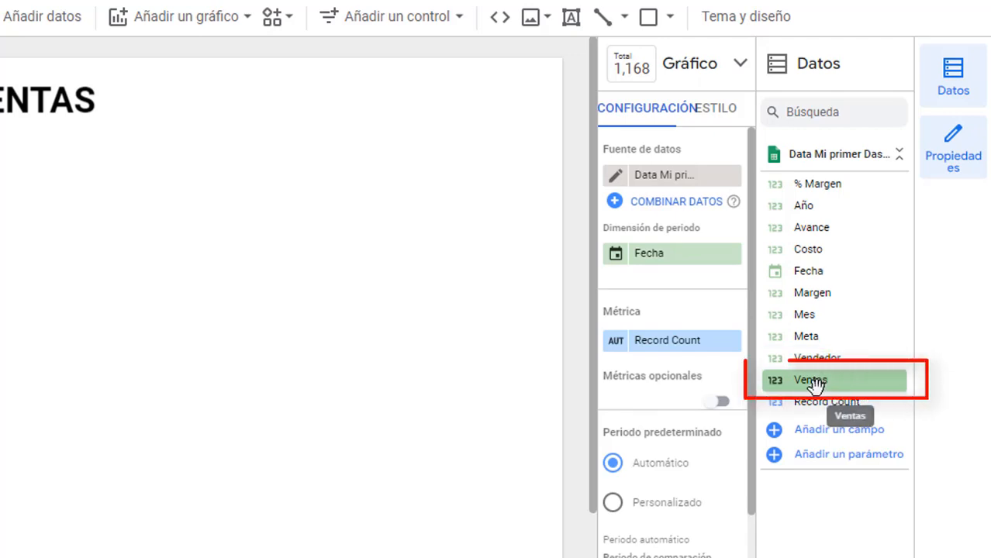
left_click_drag(814, 383, 697, 342)
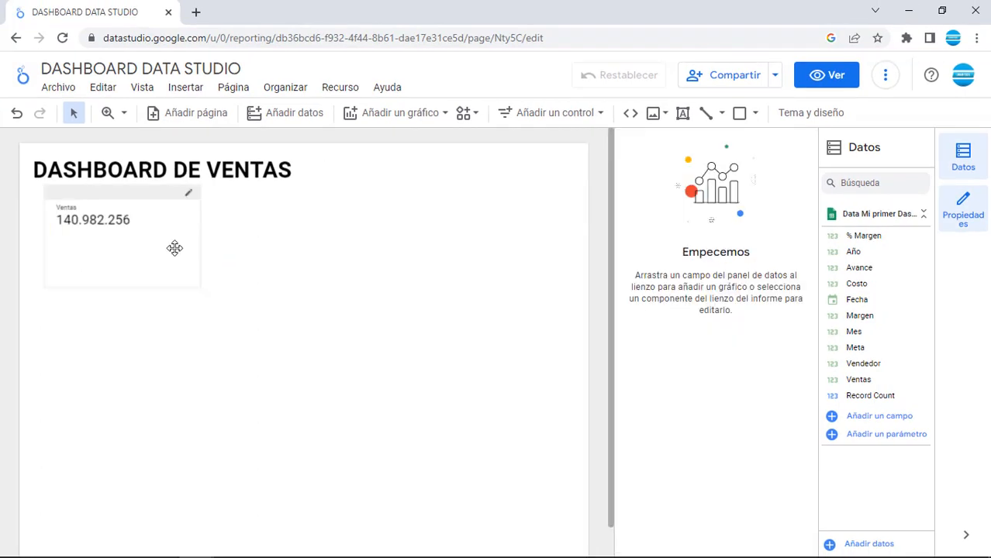
Show the Ventas scorecard's value in compact numbers (Números compactos)
left_click(173, 249)
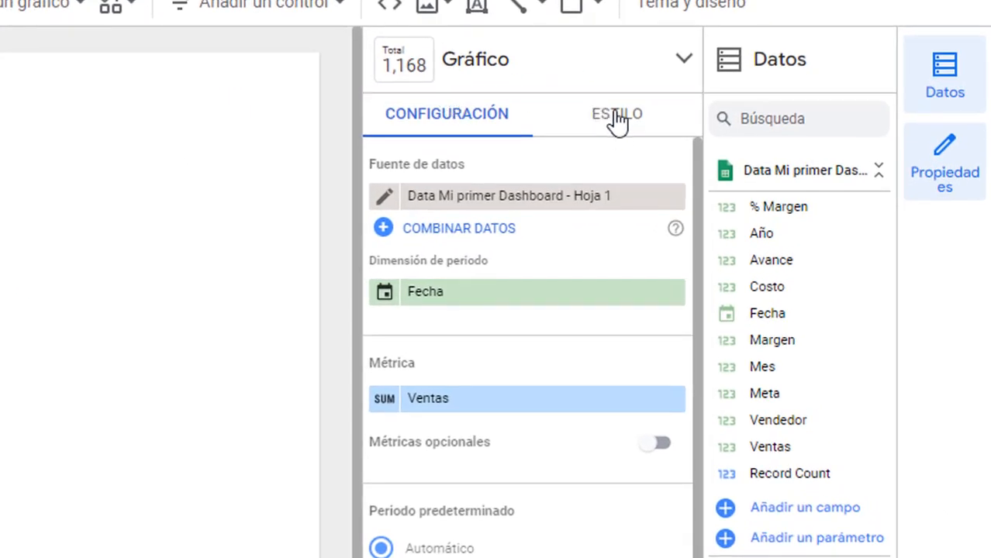
left_click(599, 136)
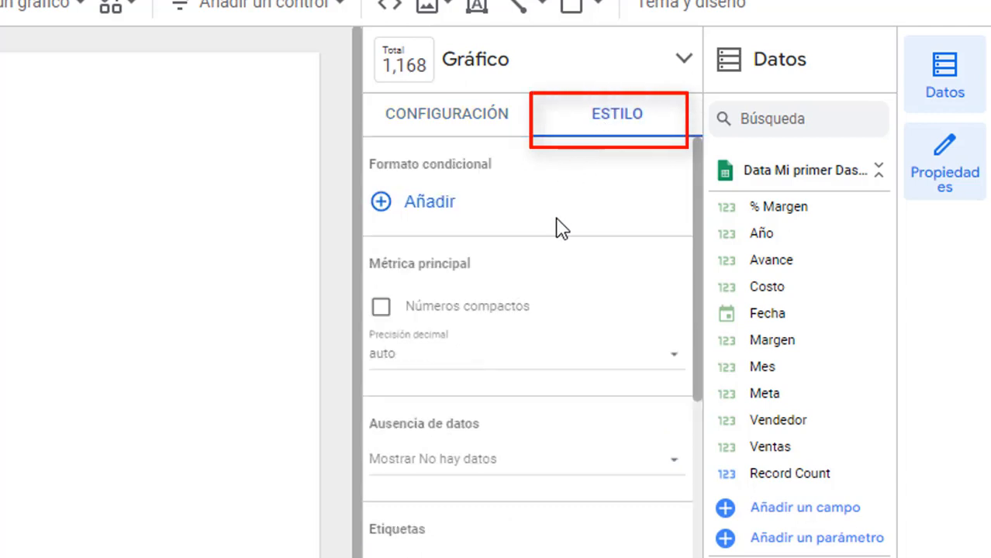
left_click(384, 318)
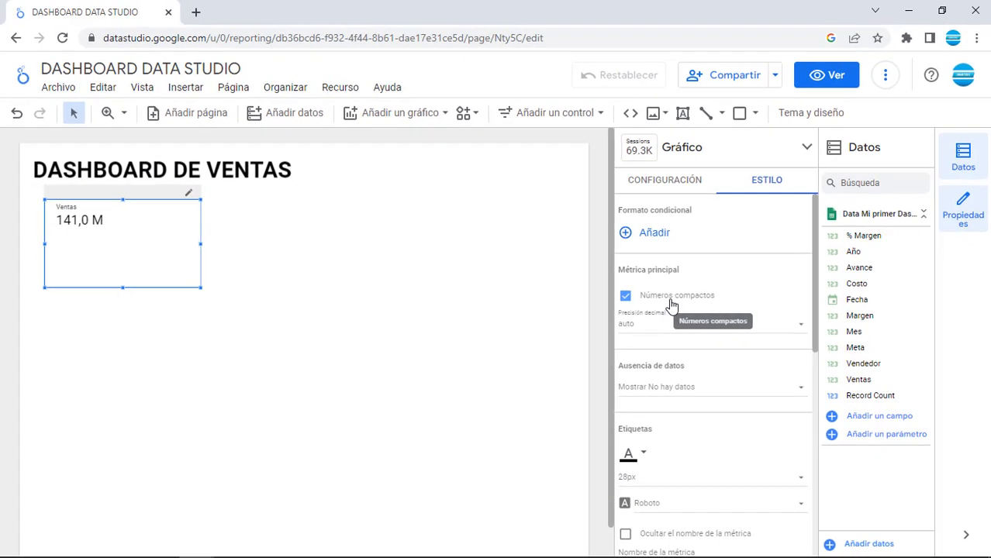
Set the Ventas scorecard's labels to 48px and centre its metric name, metric value and comparison
scroll(676, 362, "down", 2)
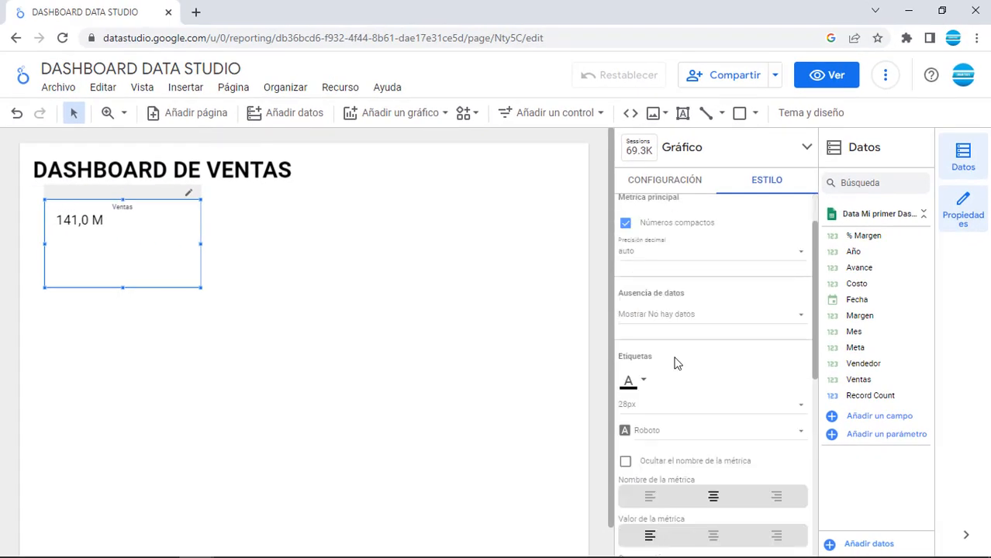
scroll(692, 383, "down", 4)
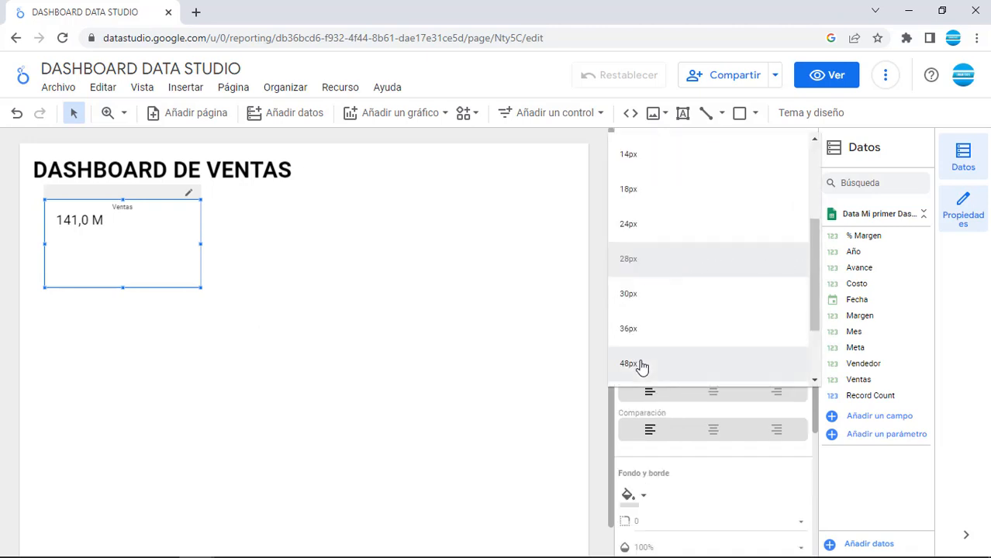
left_click(642, 362)
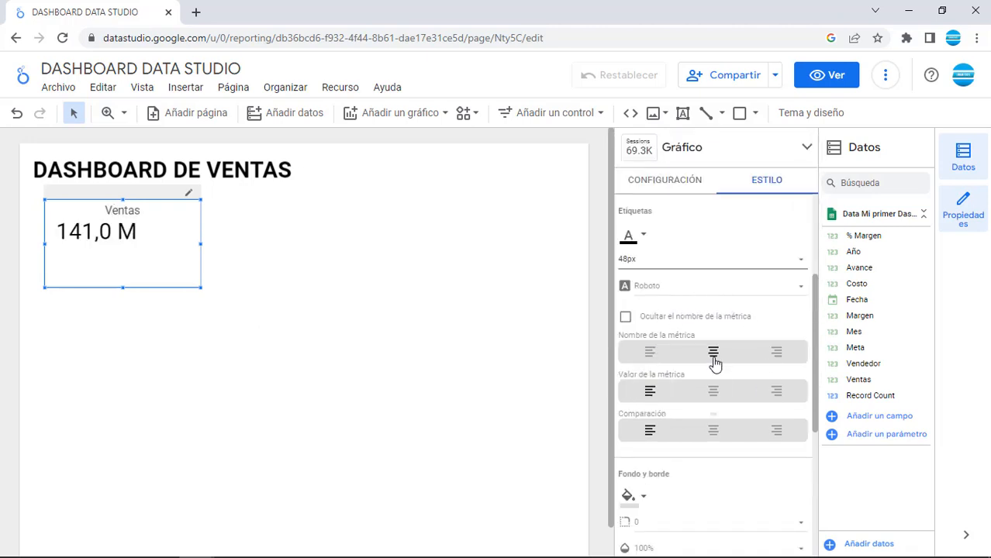
left_click(713, 392)
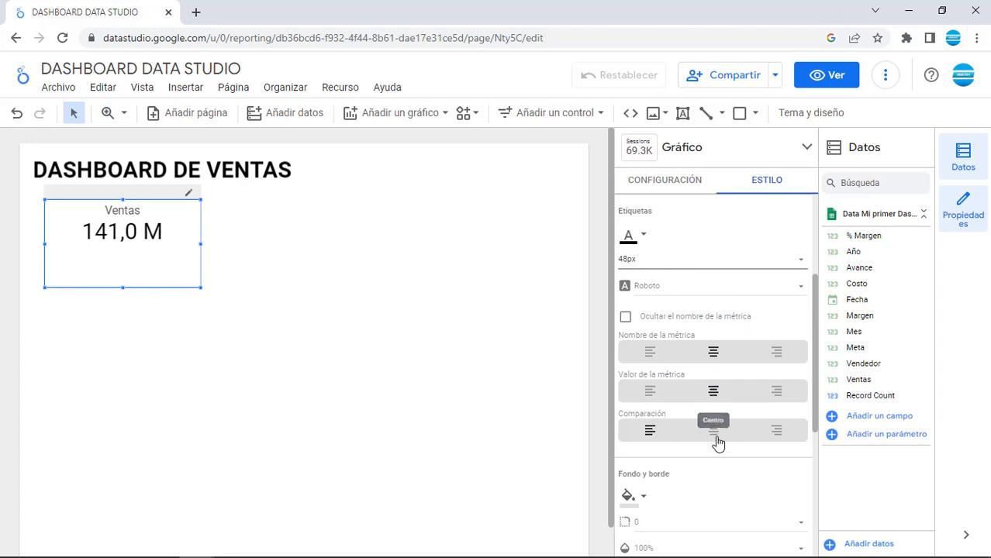
left_click(713, 433)
Keep the Ventas scorecard's shadowed border enabled and set its label colour to the theme's blue
scroll(714, 438, "down", 3)
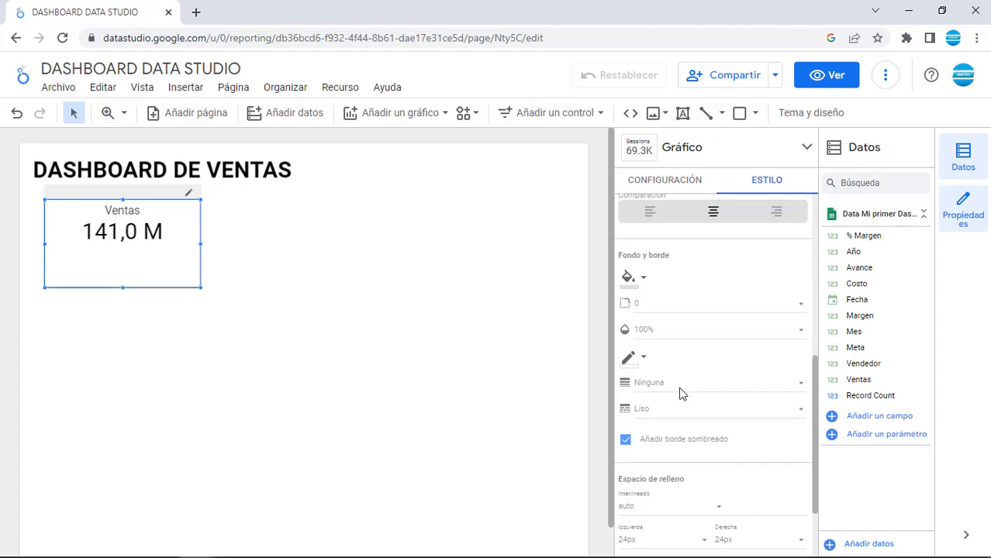
left_click(658, 447)
left_click(657, 447)
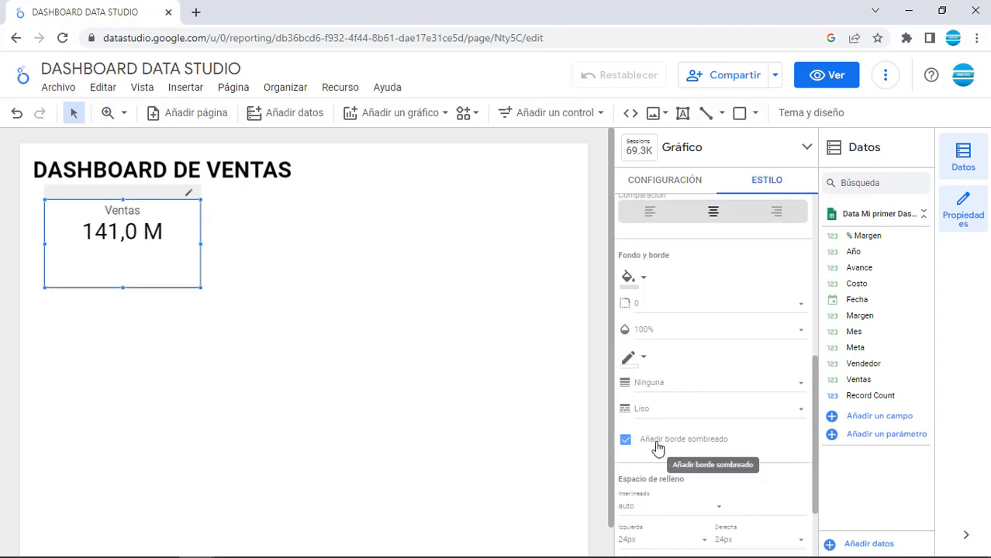
scroll(655, 434, "up", 4)
left_click(642, 304)
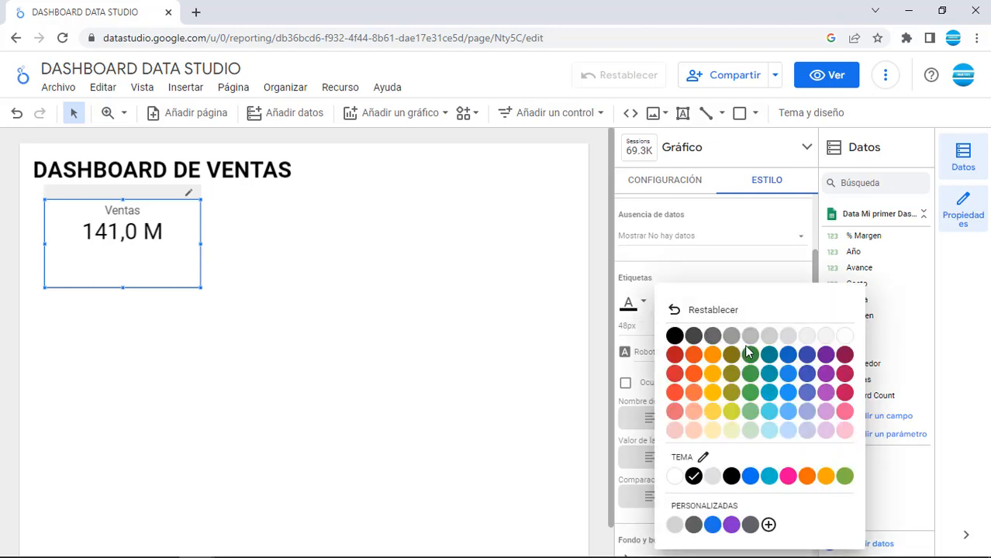
left_click(749, 475)
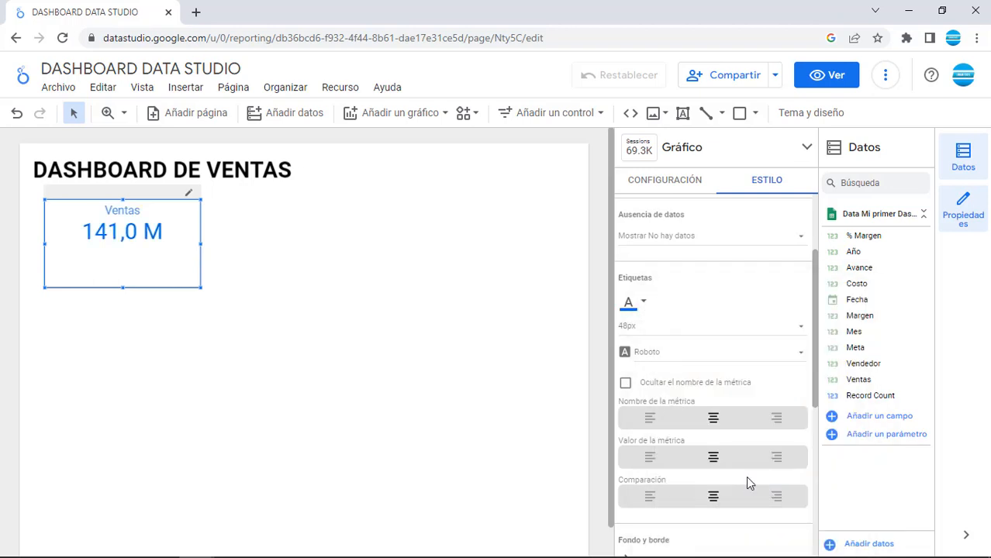
Copy the Ventas scorecard and place the duplicate to its right, aligned with the original
left_click(190, 246)
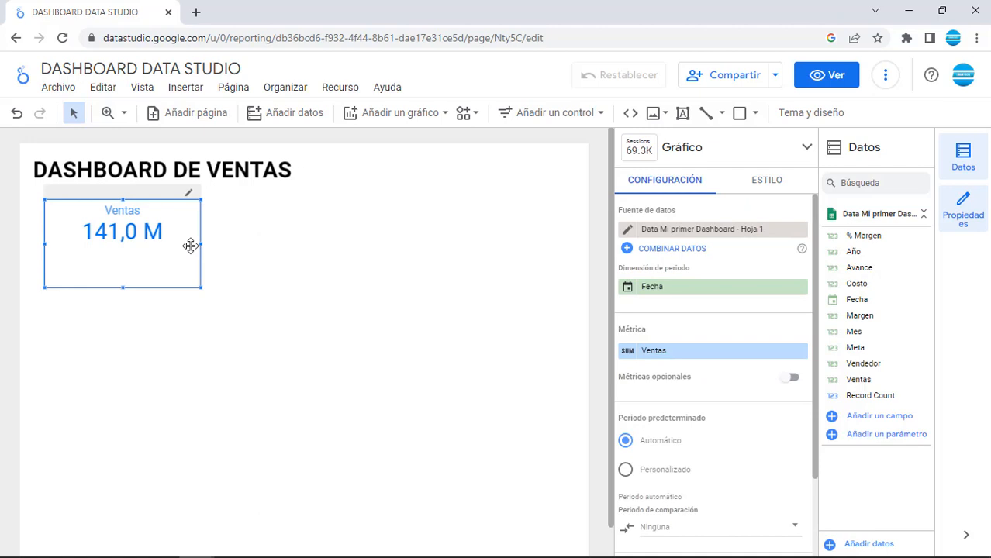
right_click(195, 225)
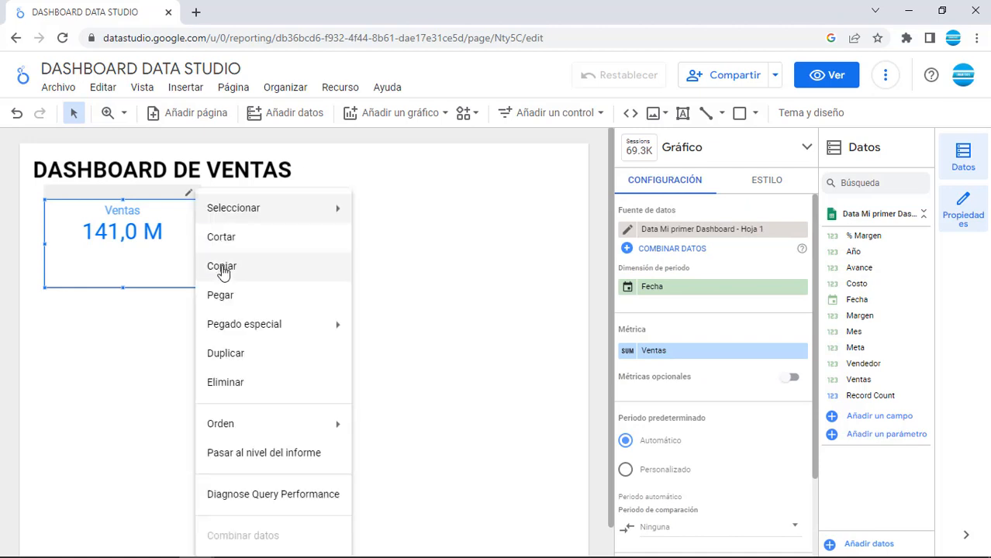
left_click(250, 263)
left_click(283, 232)
key("ctrl+v")
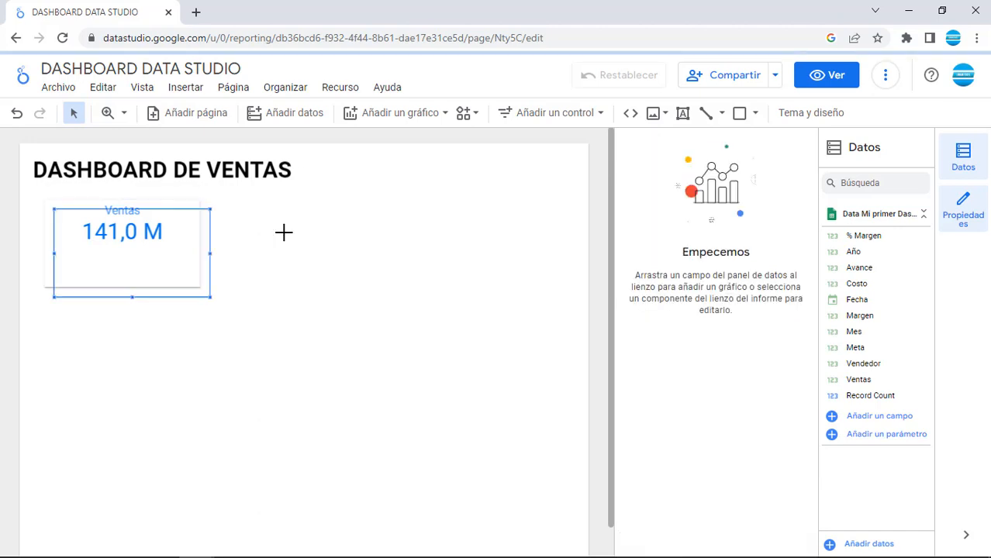
left_click_drag(156, 258, 335, 249)
left_click_drag(334, 248, 334, 249)
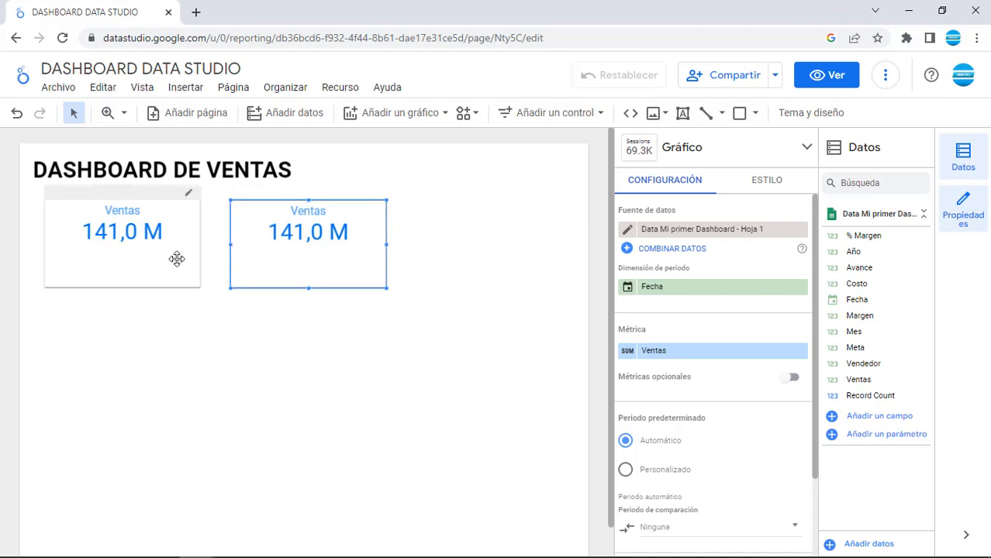
left_click_drag(334, 258, 338, 261)
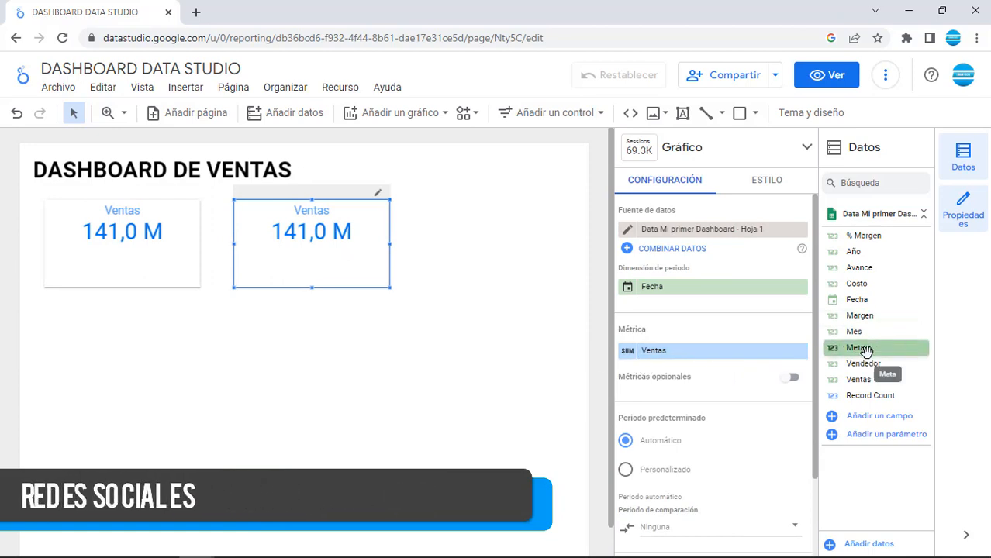
Change the copied scorecard's metric to Meta and its label colour to the theme's cyan, Paleta del gráfico 2
left_click_drag(865, 348, 676, 353)
left_click(766, 179)
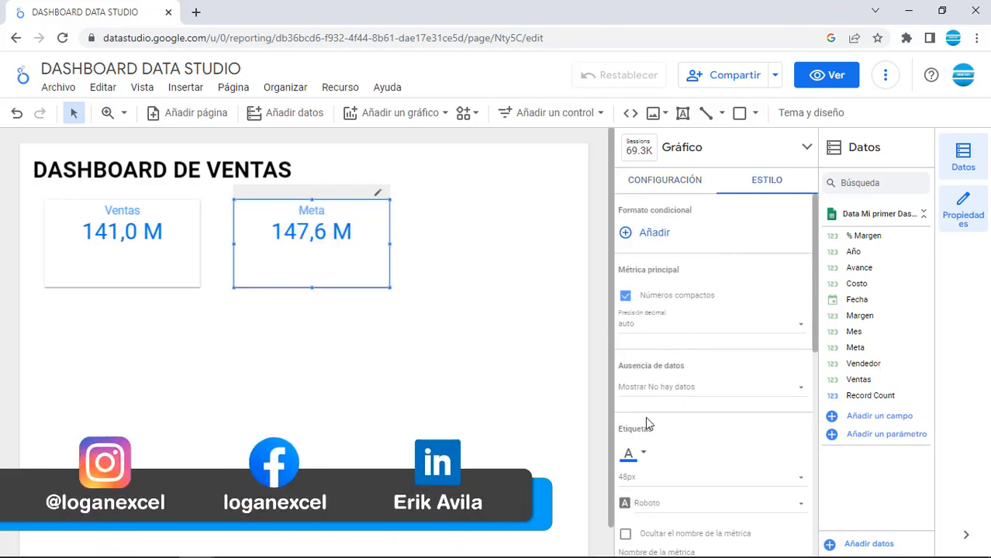
left_click(646, 457)
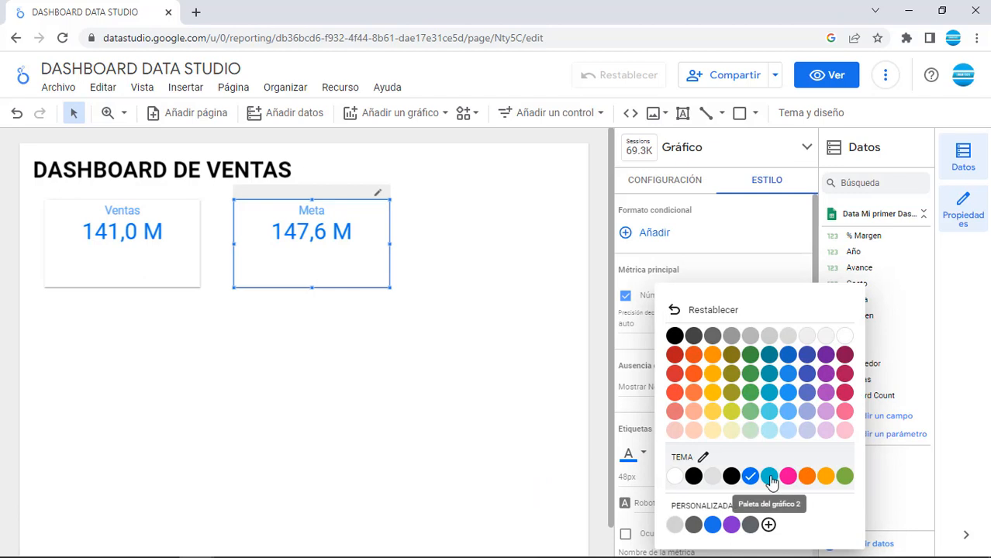
left_click(438, 246)
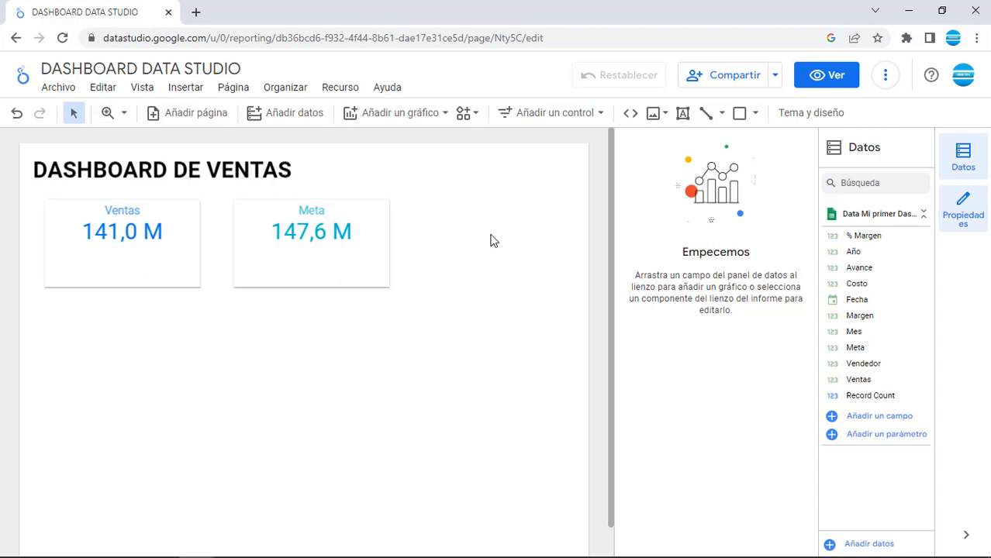
left_click(190, 271)
left_click(275, 272)
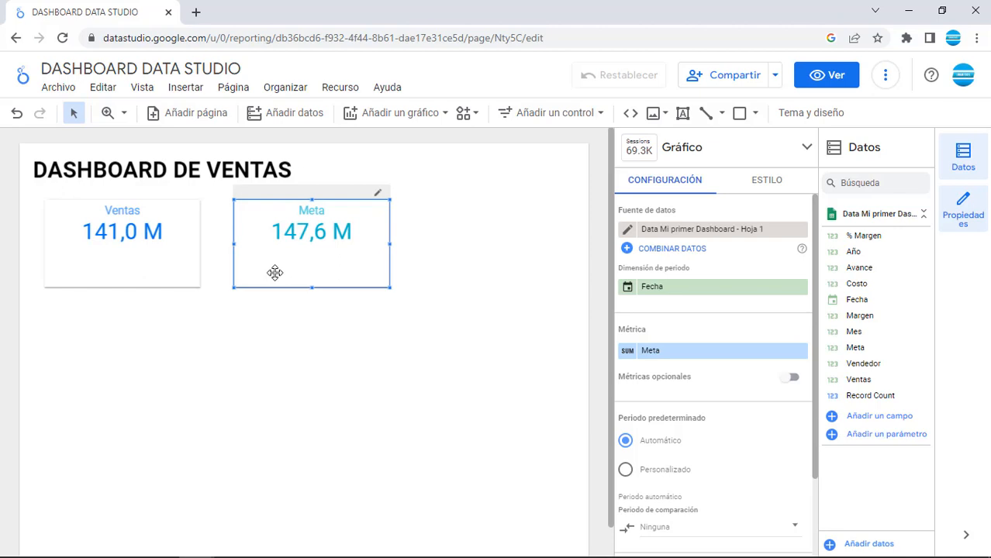
left_click(447, 235)
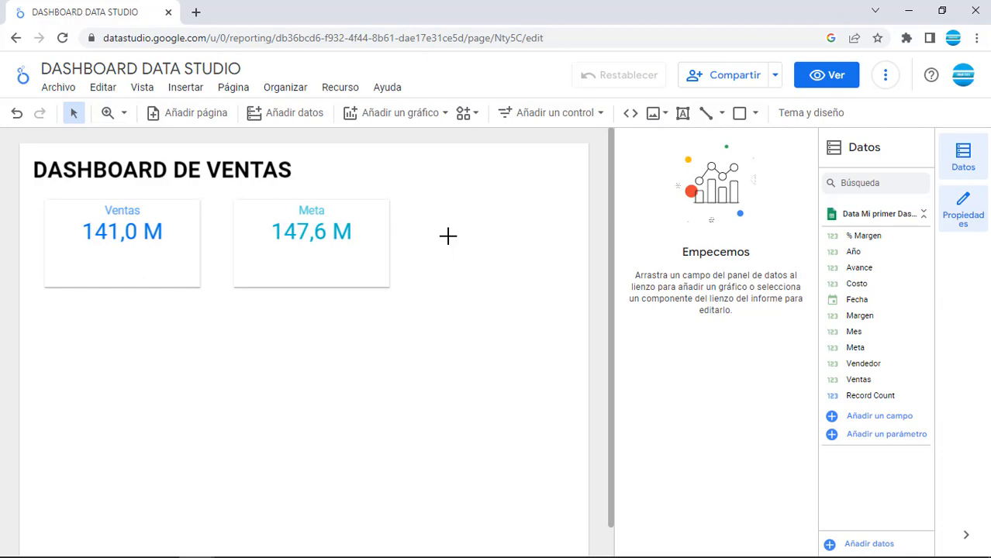
left_click(447, 236)
Insert Google's Gauge community visualization beside the Meta scorecard and shrink it to roughly the scorecards' width
left_click(468, 122)
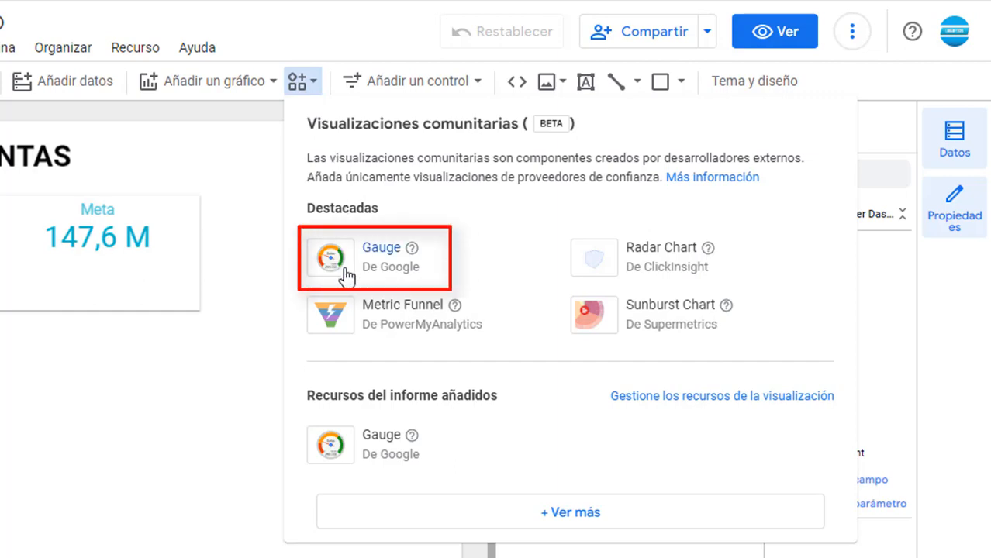
left_click(347, 275)
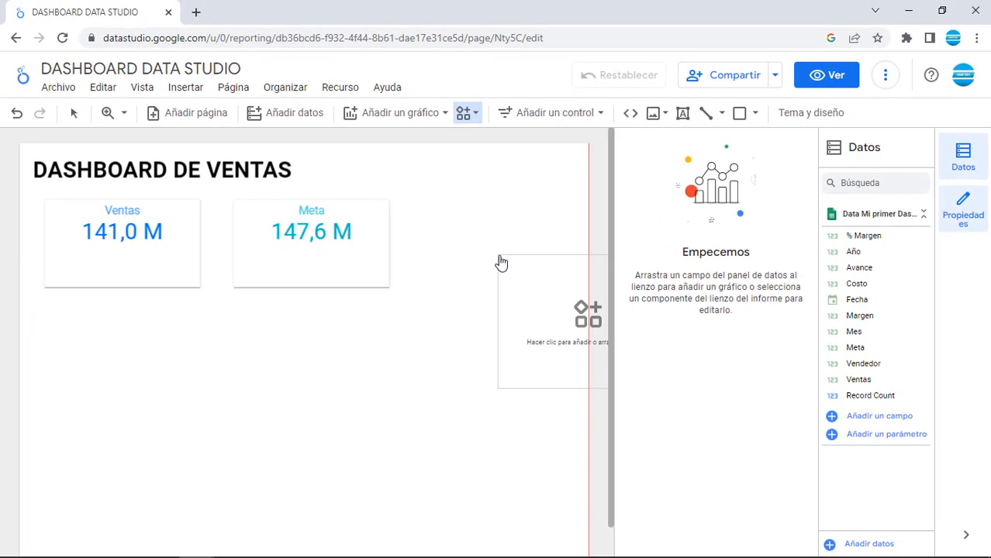
left_click(402, 177)
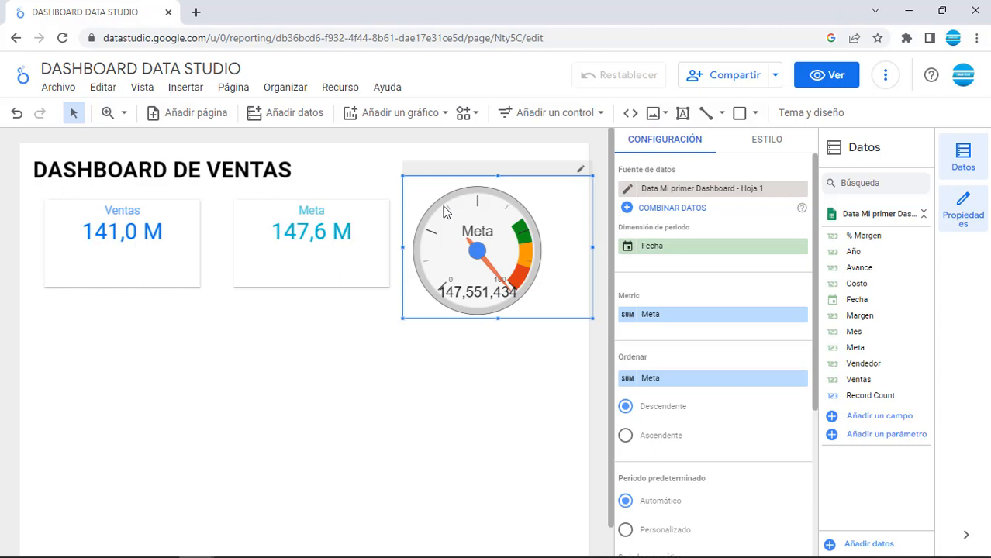
left_click_drag(402, 318, 444, 296)
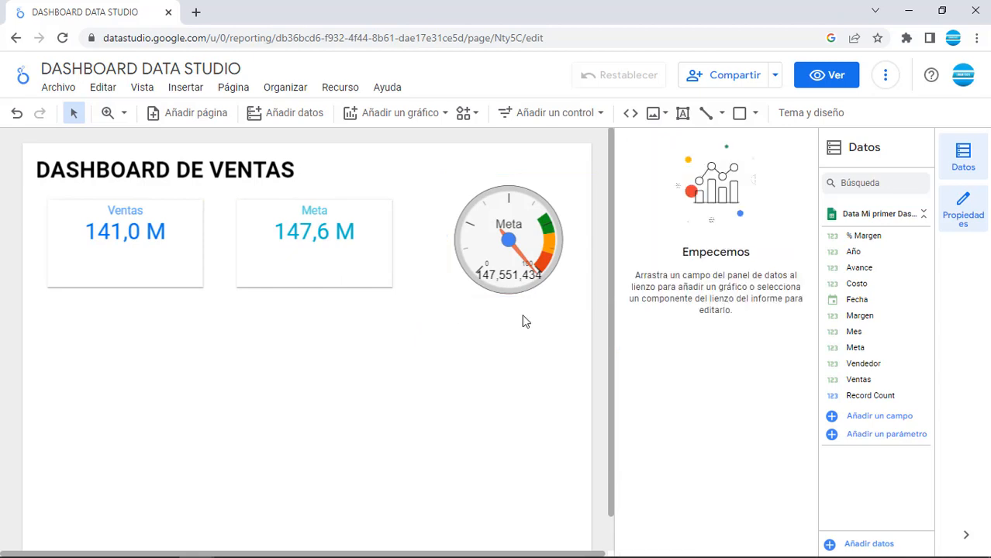
left_click(540, 247)
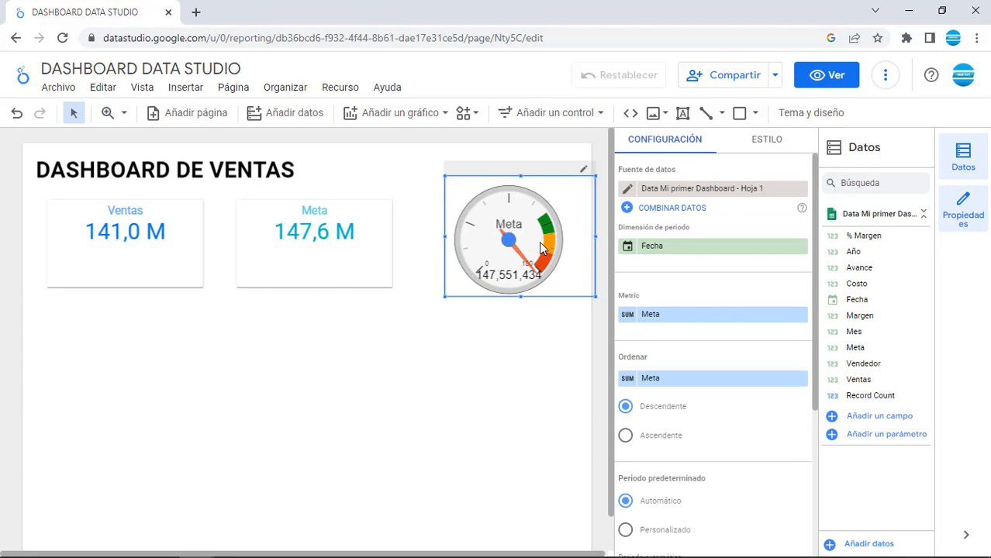
left_click(556, 316)
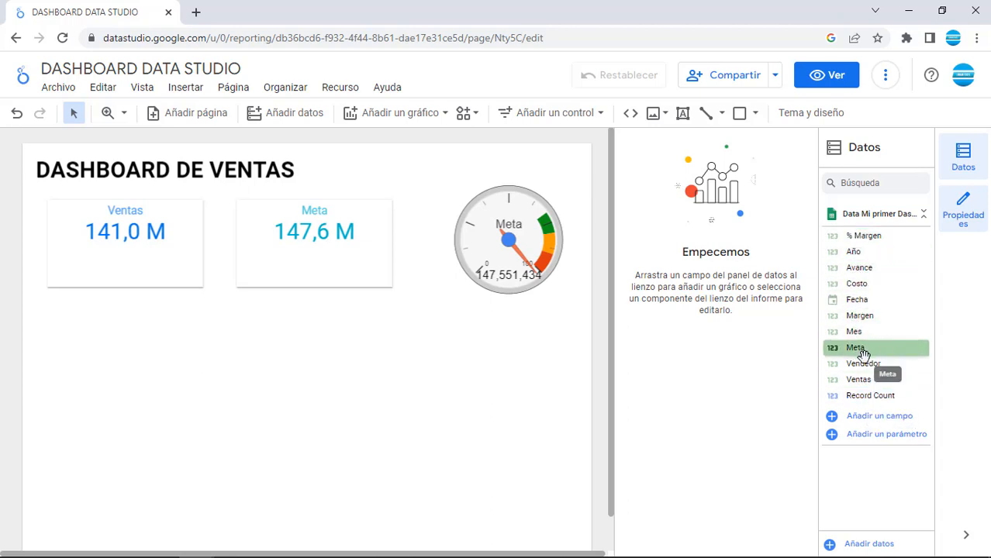
Start a new calculated field in the data source and name it % Avance
left_click(851, 396)
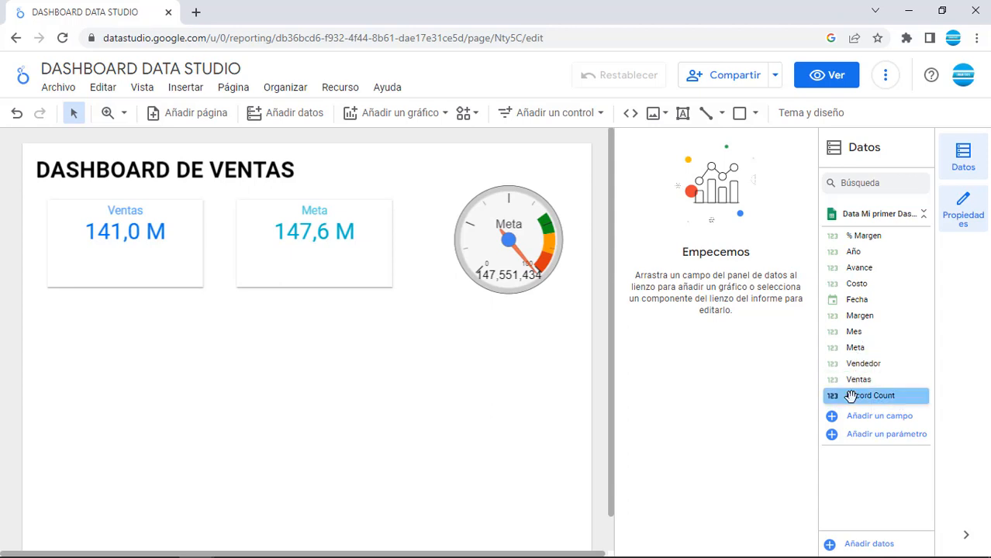
left_click(833, 418)
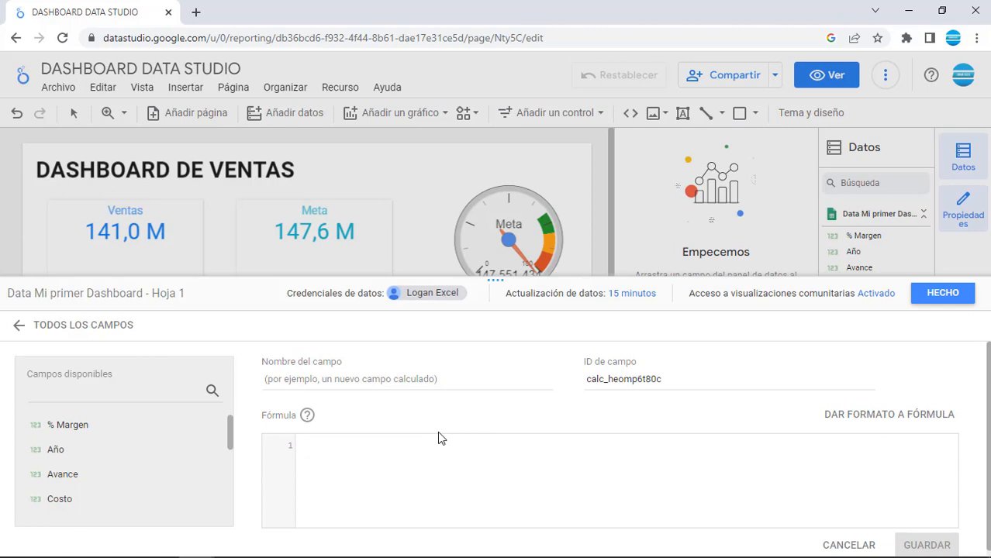
left_click(378, 380)
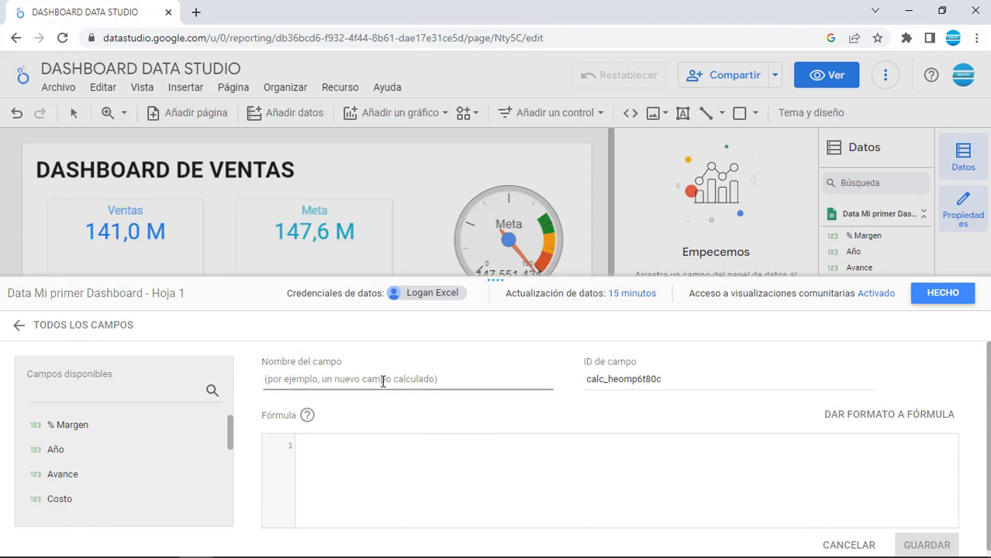
type("%")
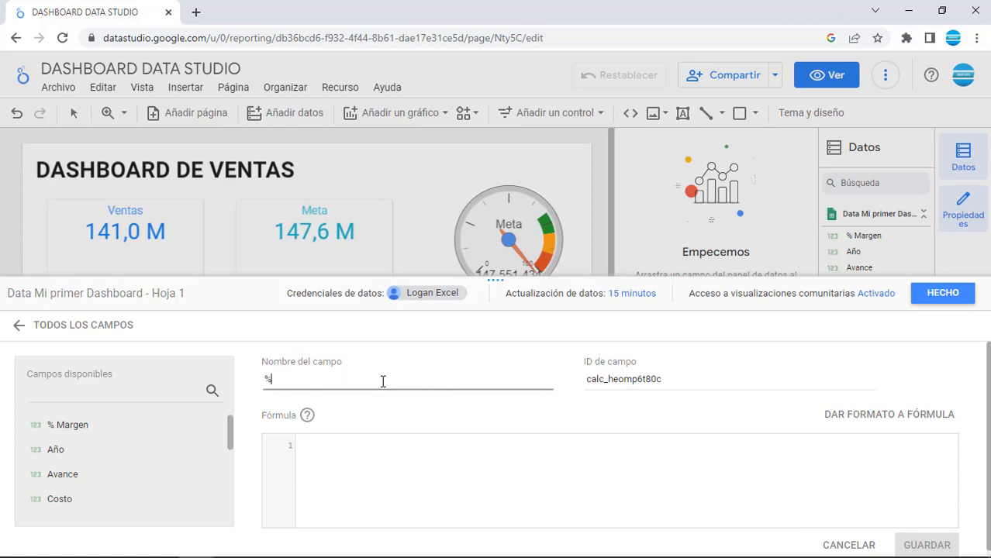
type(" Avance")
Define the % Avance field's formula as SUM(Ventas)/SUM(Meta), save it and close the field editor
left_click(369, 445)
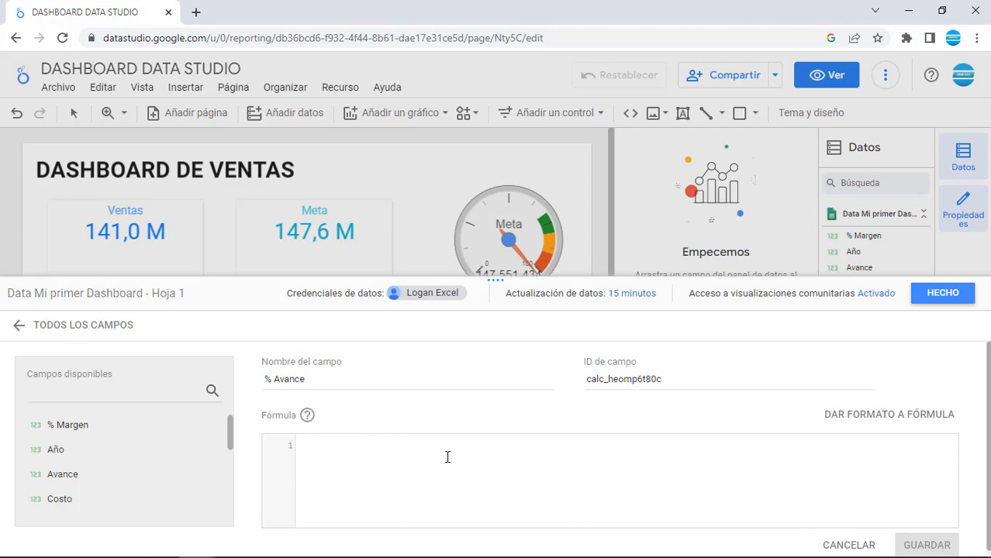
type("sum")
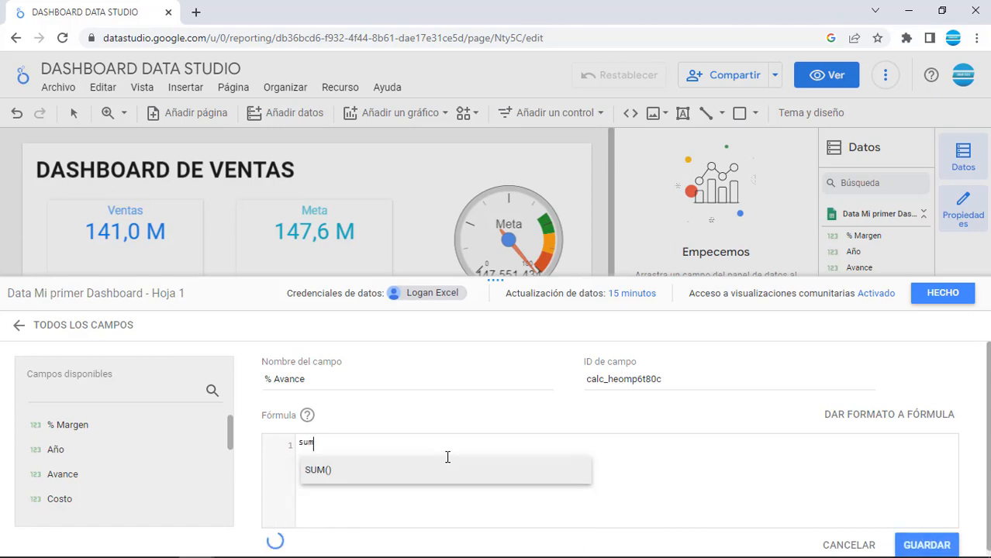
key("Return")
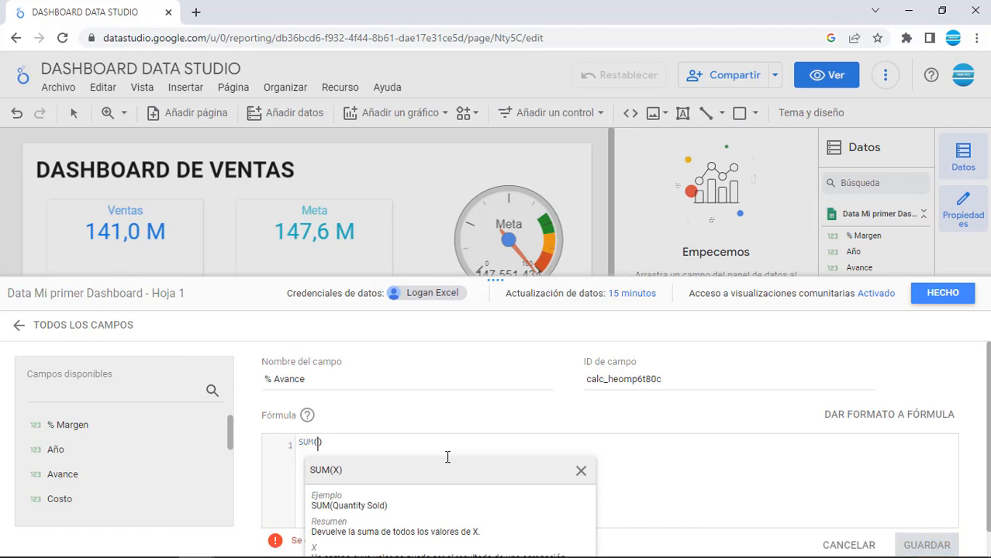
type("ven")
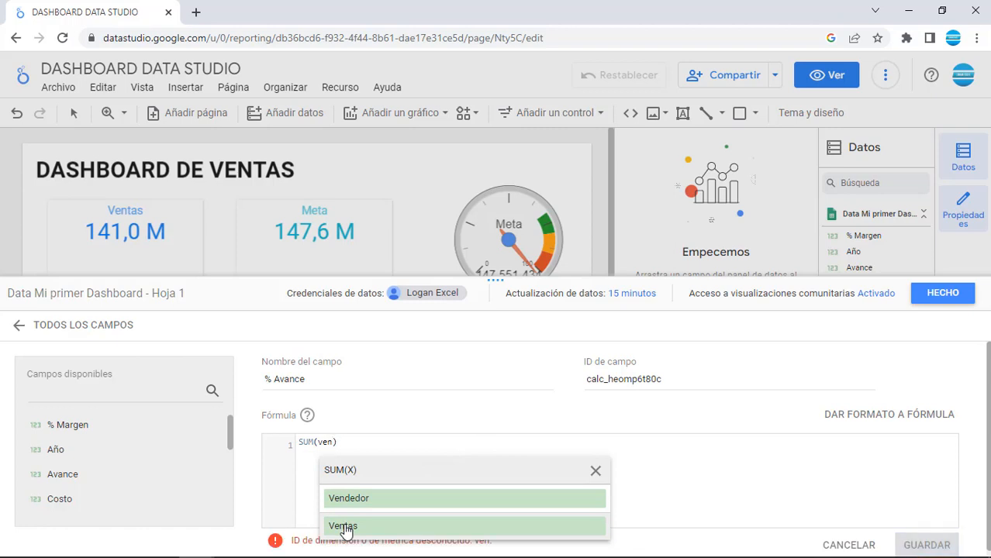
left_click(345, 527)
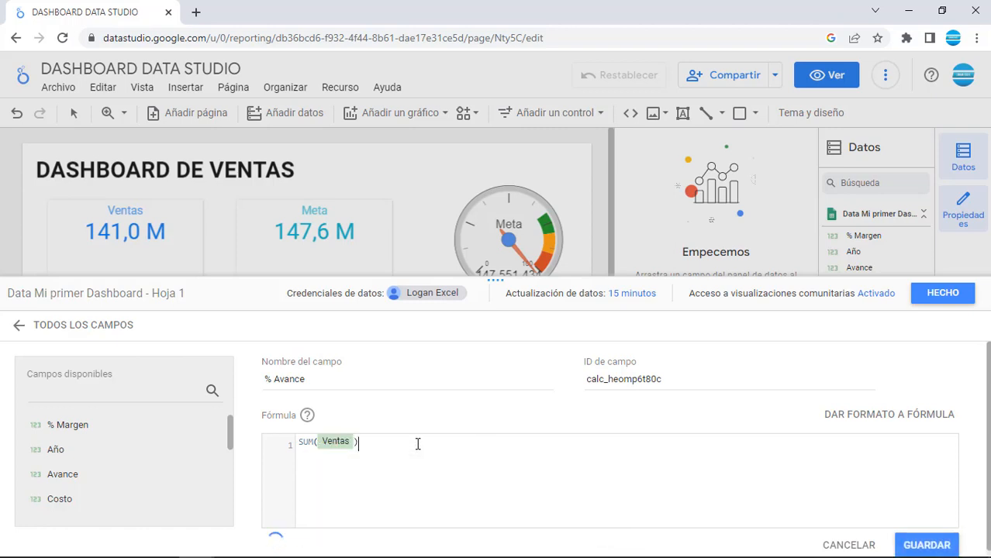
type("/sum")
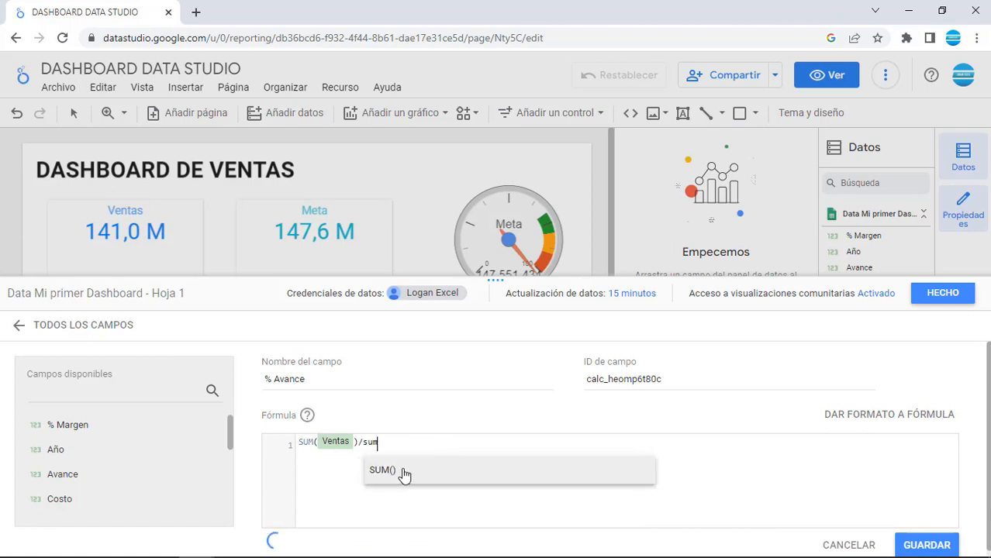
left_click(404, 473)
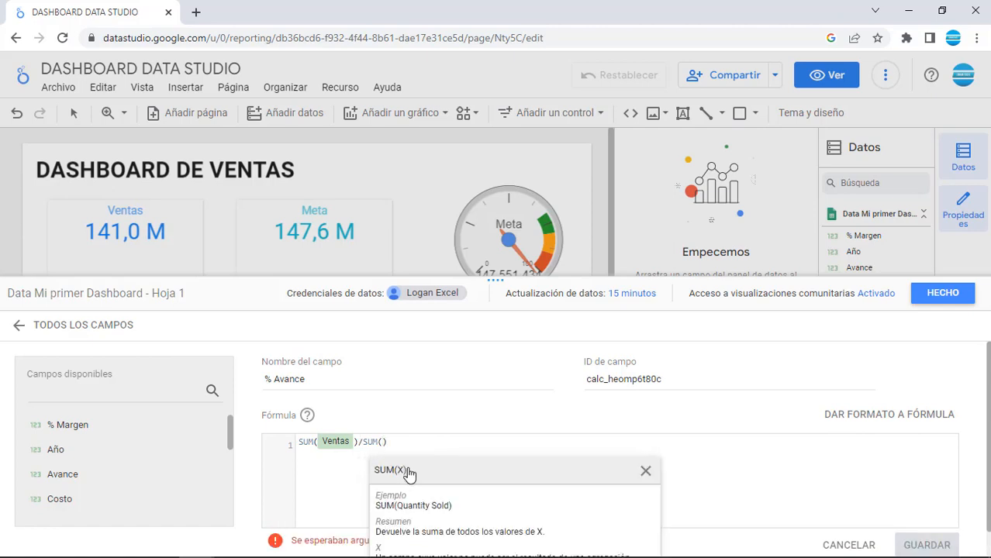
type("me")
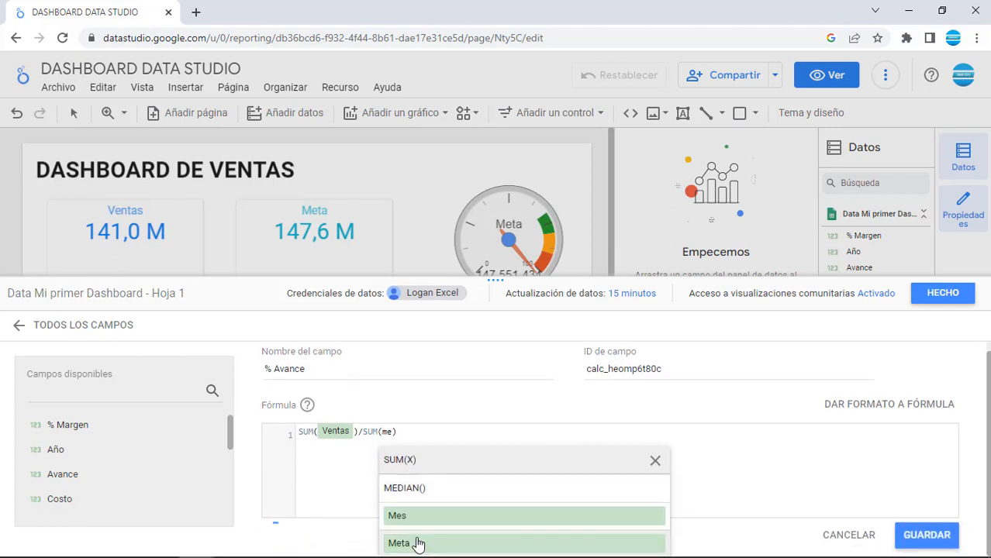
left_click(416, 541)
mouse_move(277, 535)
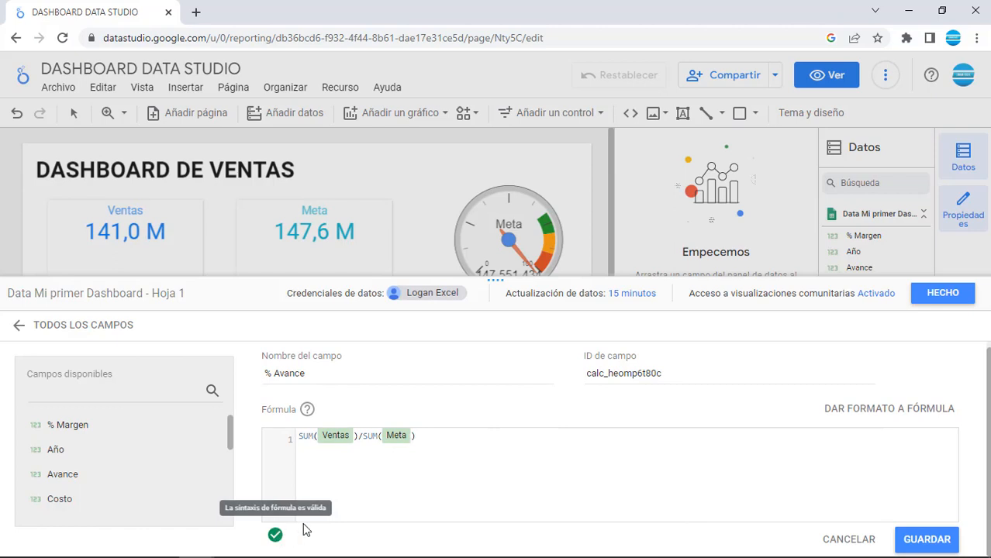
left_click(926, 542)
left_click(935, 298)
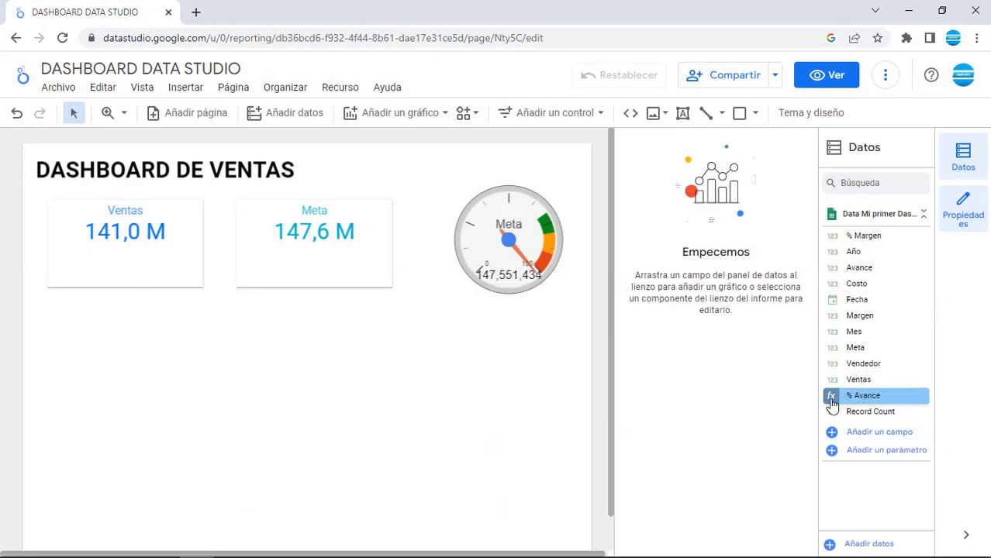
Replace the gauge's metric with the calculated field % Avance
left_click(832, 397)
key("Escape")
left_click(568, 210)
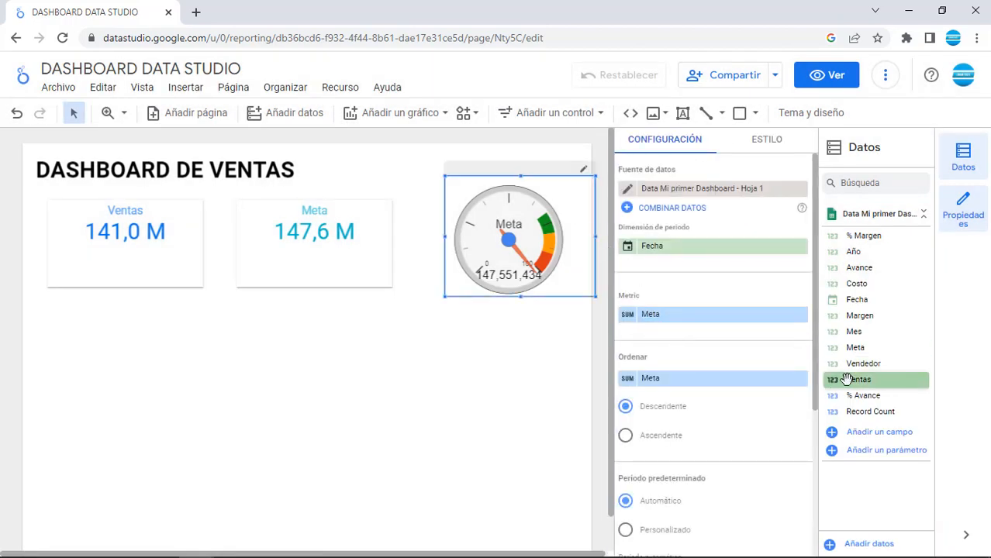
left_click_drag(853, 395, 728, 318)
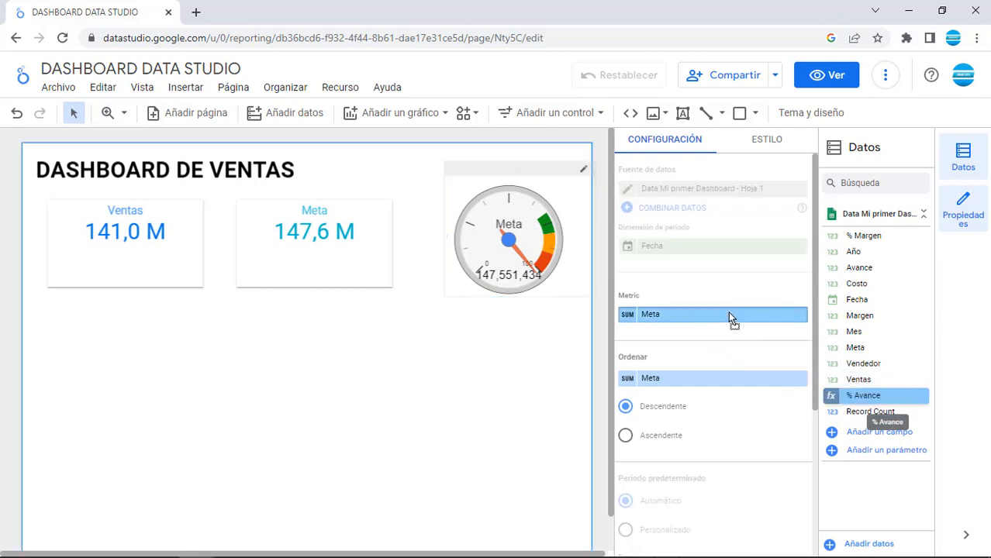
Change the data type of the gauge's % Avance metric to numeric Porcentaje
left_click(630, 315)
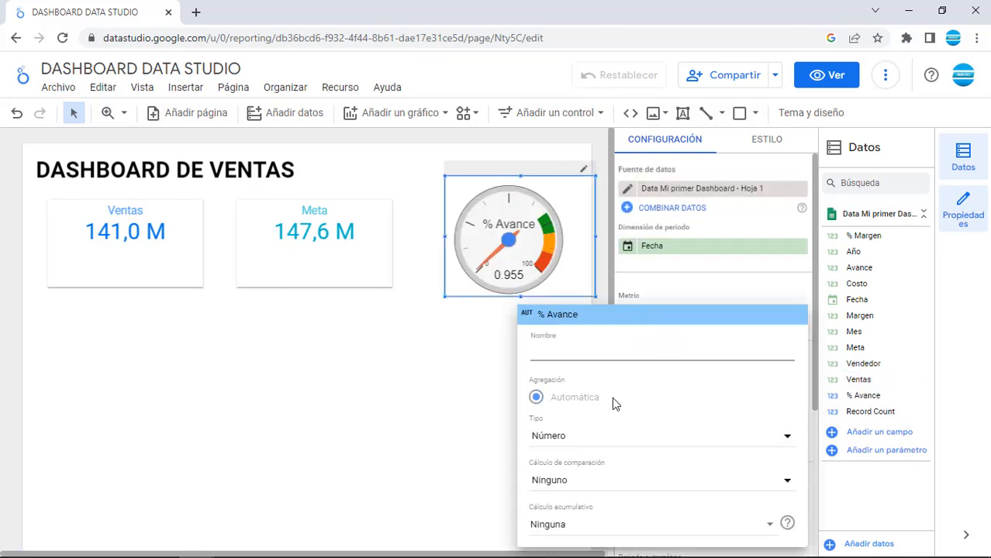
left_click(613, 438)
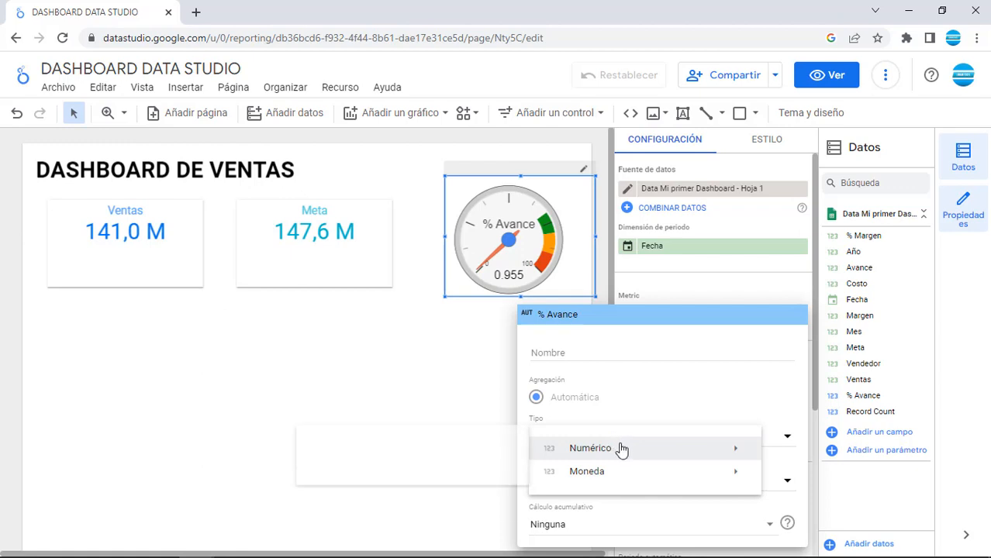
mouse_move(620, 449)
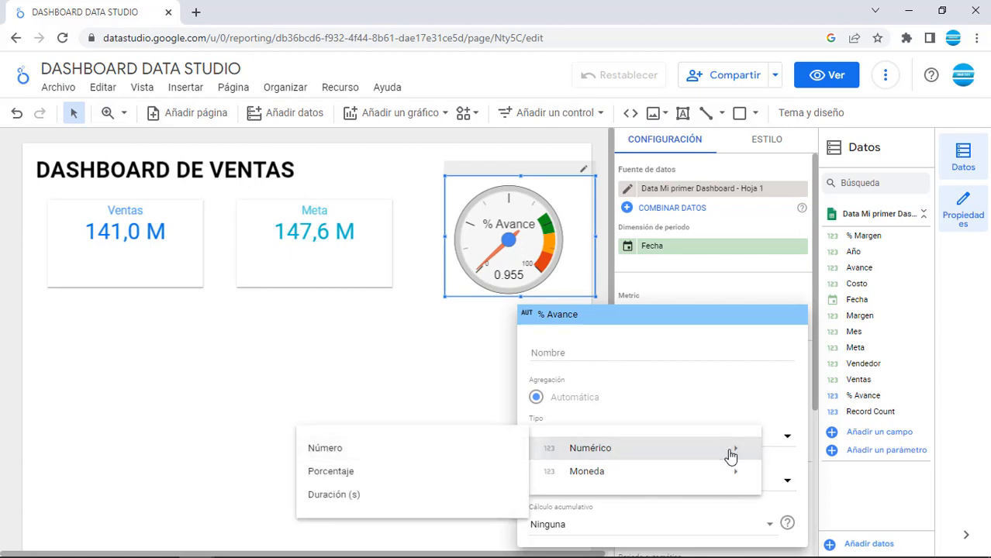
left_click(338, 471)
left_click(397, 469)
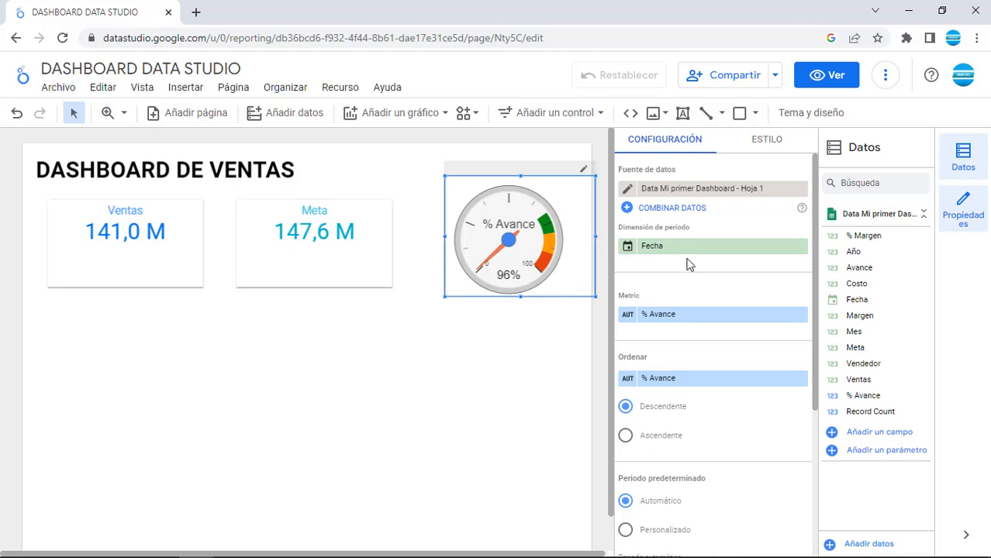
Set the gauge's maximum value to 1 in its style settings
left_click(767, 139)
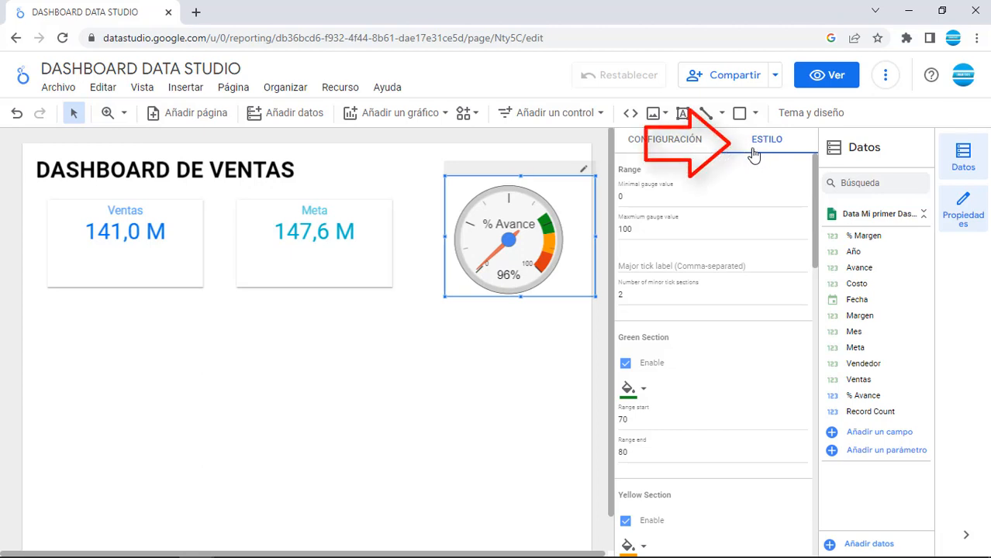
left_click(654, 232)
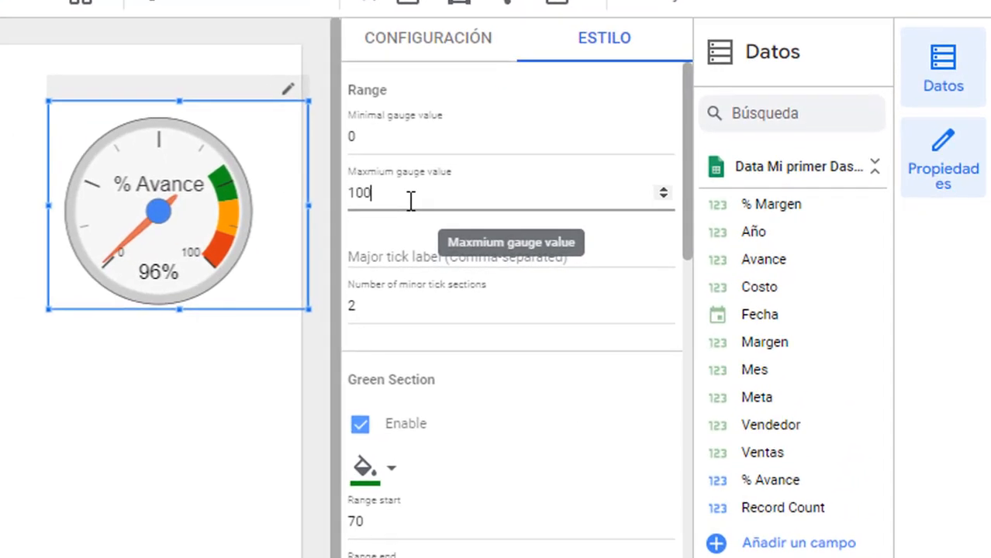
key("BackSpace")
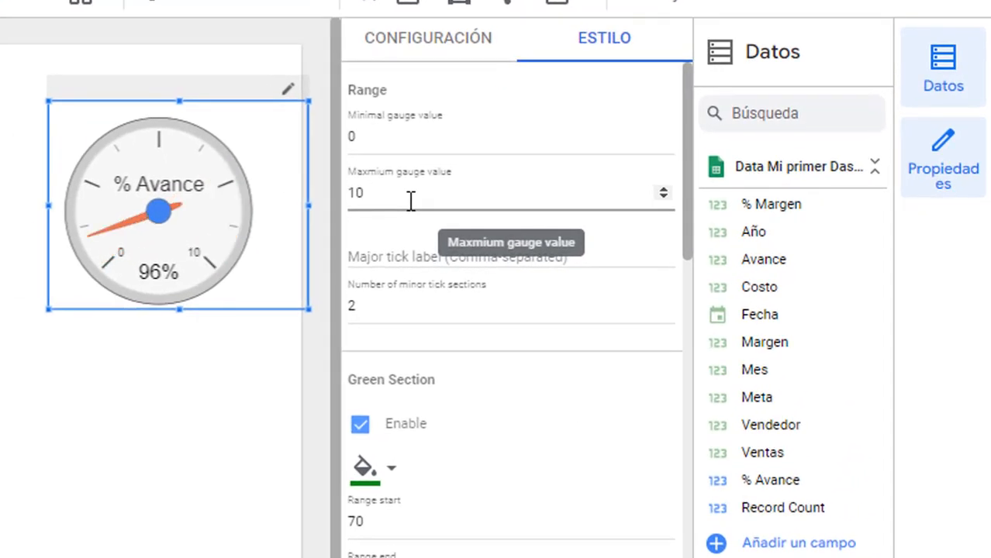
key("BackSpace")
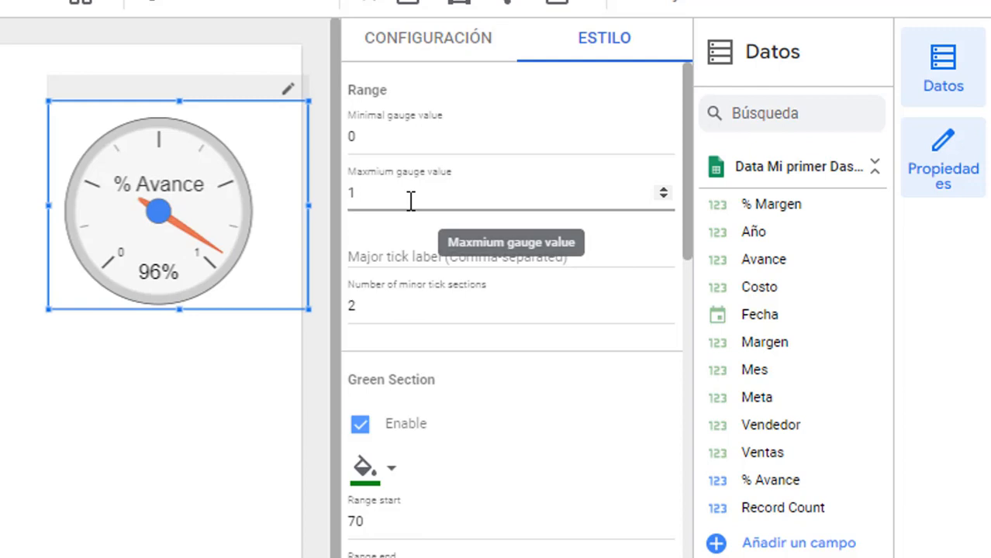
Set the range start of the gauge's green section to .85
scroll(435, 413, "down", 2)
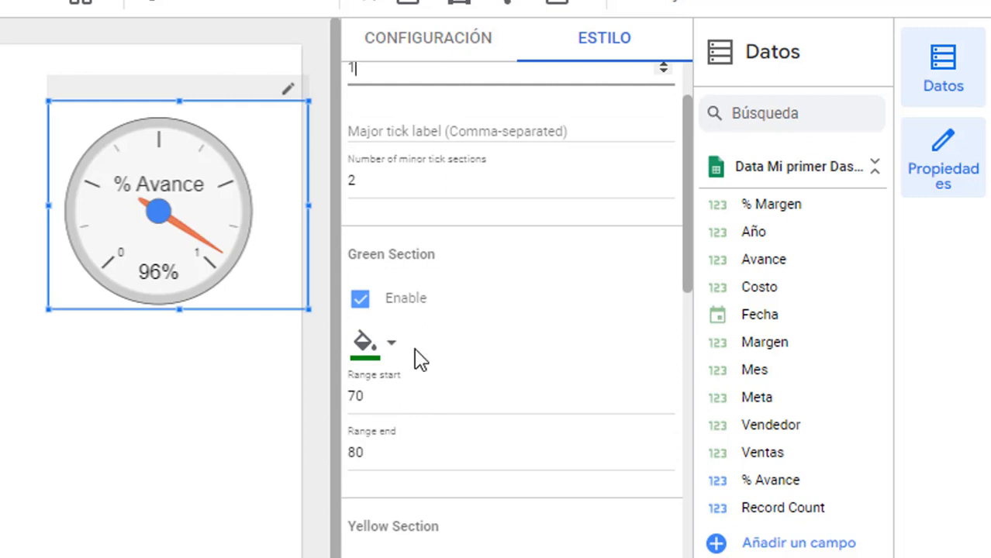
left_click(419, 396)
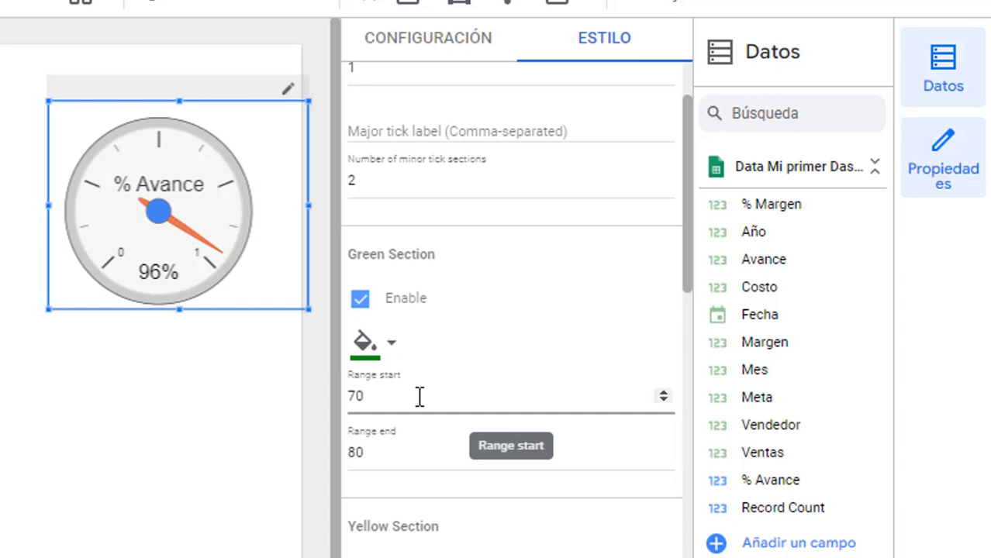
key("BackSpace")
key("BackSpace")
type(".85")
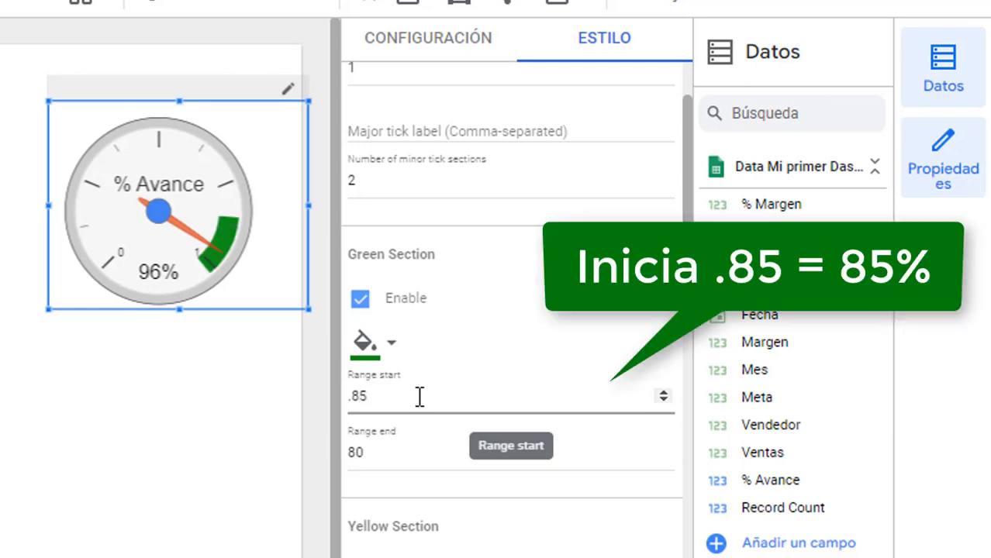
Set the range end of the gauge's green section to 1
left_click(411, 456)
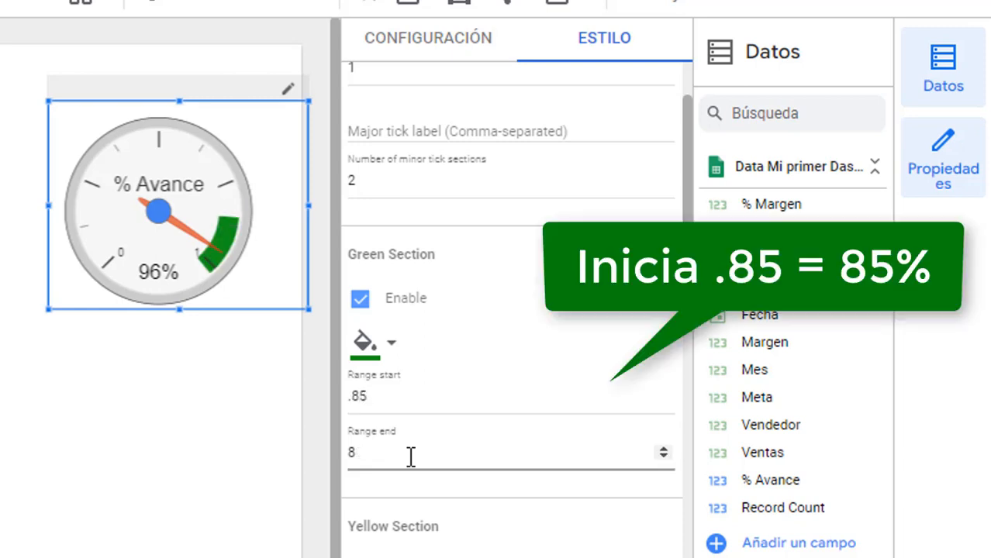
key("BackSpace")
type("1")
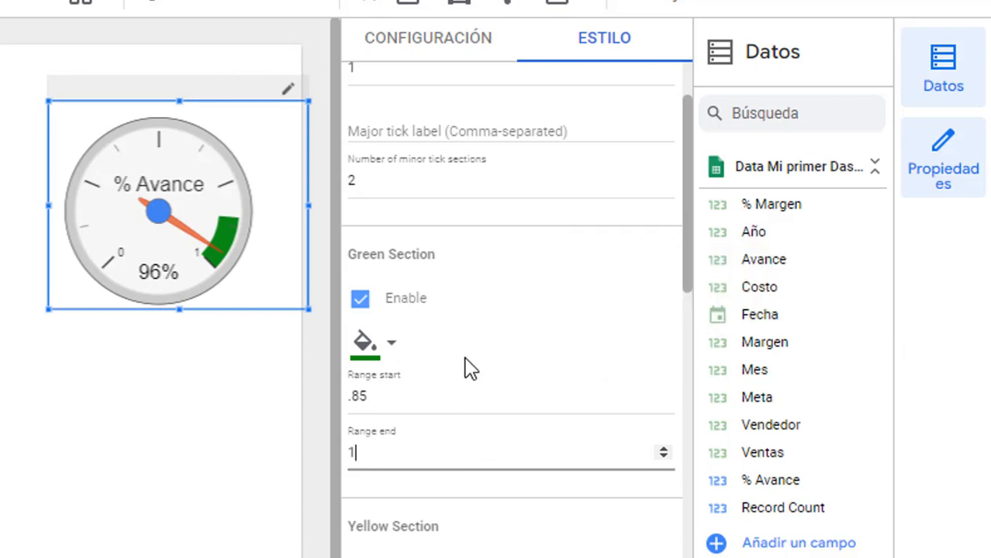
Set the gauge's yellow section to start at .70 and end at .85
scroll(464, 376, "down", 4)
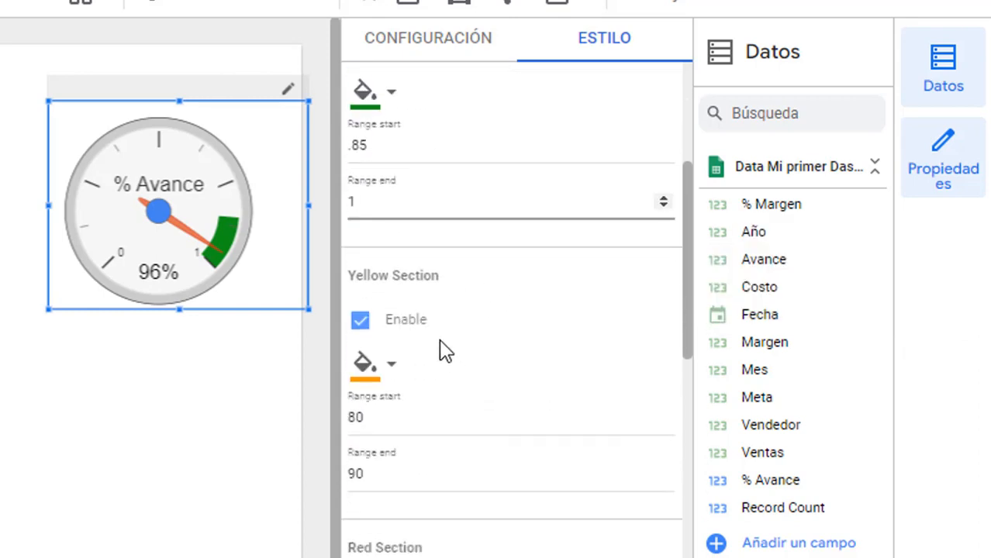
left_click(405, 409)
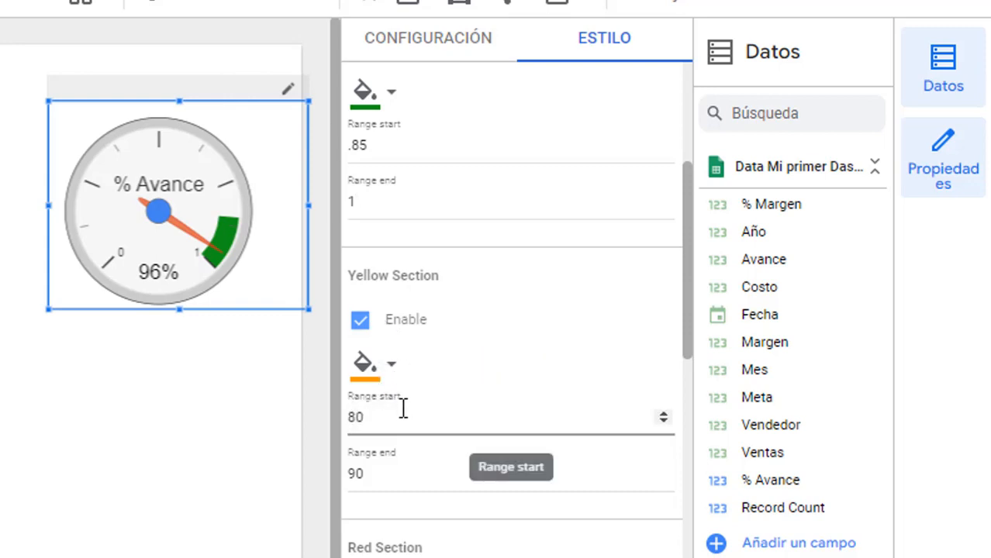
key("BackSpace")
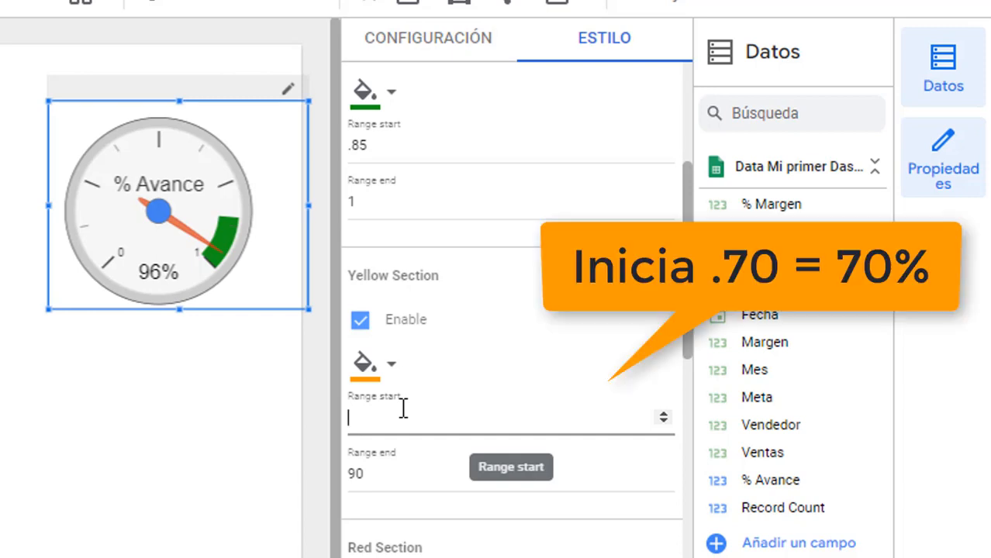
type(".70")
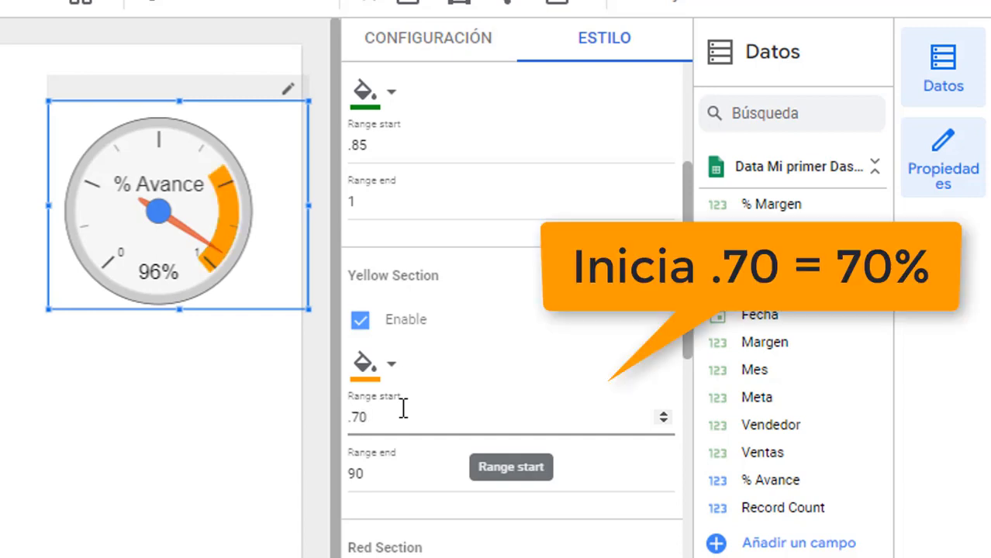
left_click(411, 465)
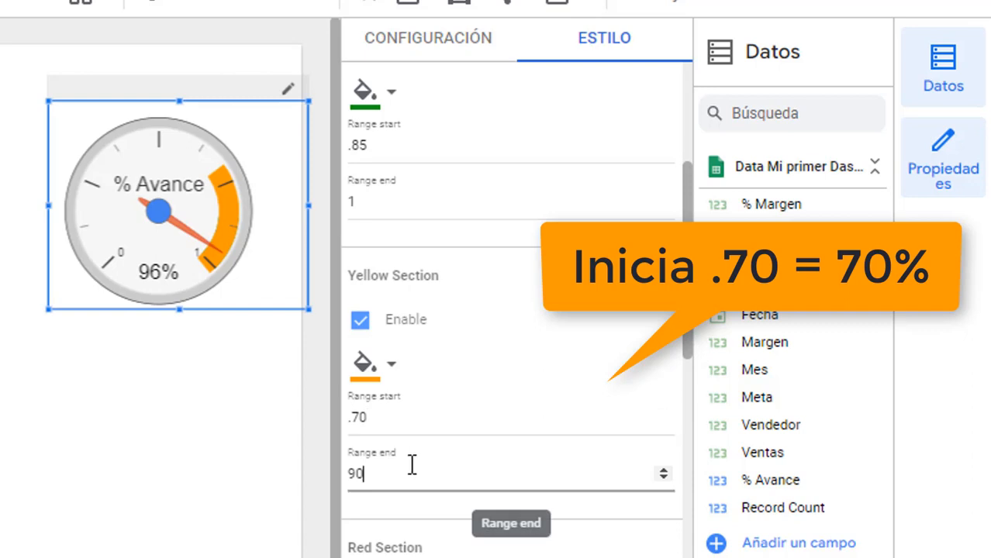
key("BackSpace")
key("BackSpace")
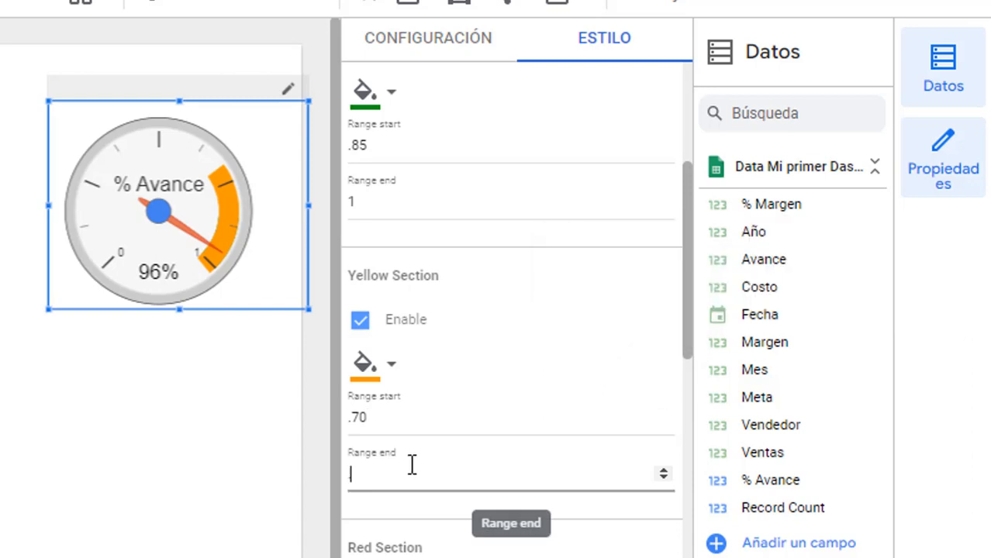
type(".85")
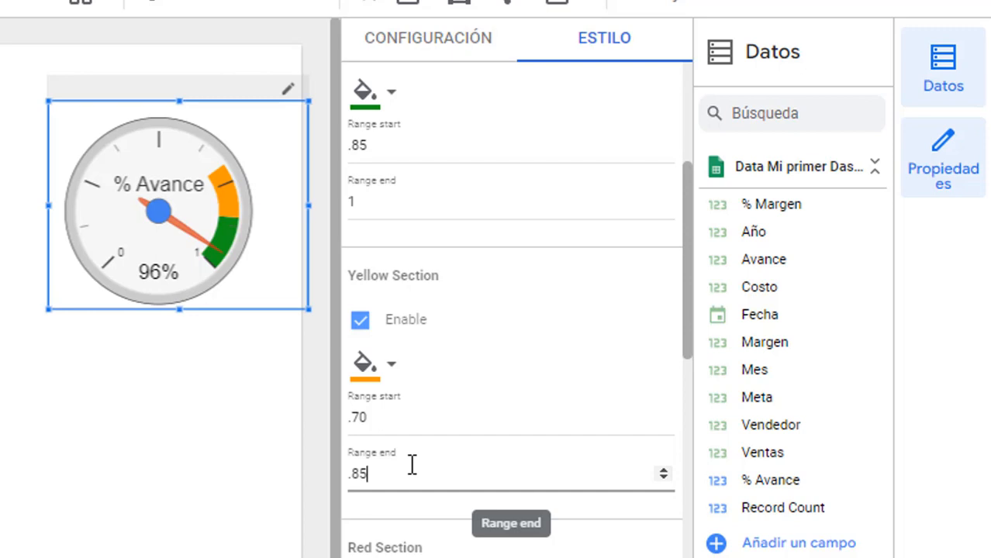
Set the gauge's red section to start at 0 and end at .70
scroll(447, 492, "down", 3)
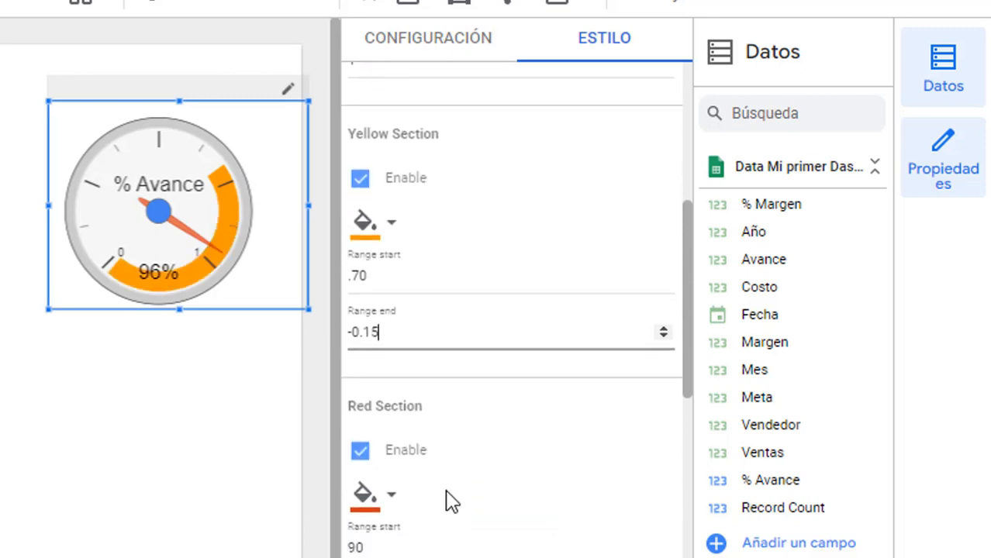
left_click(416, 442)
scroll(417, 441, "down", 2)
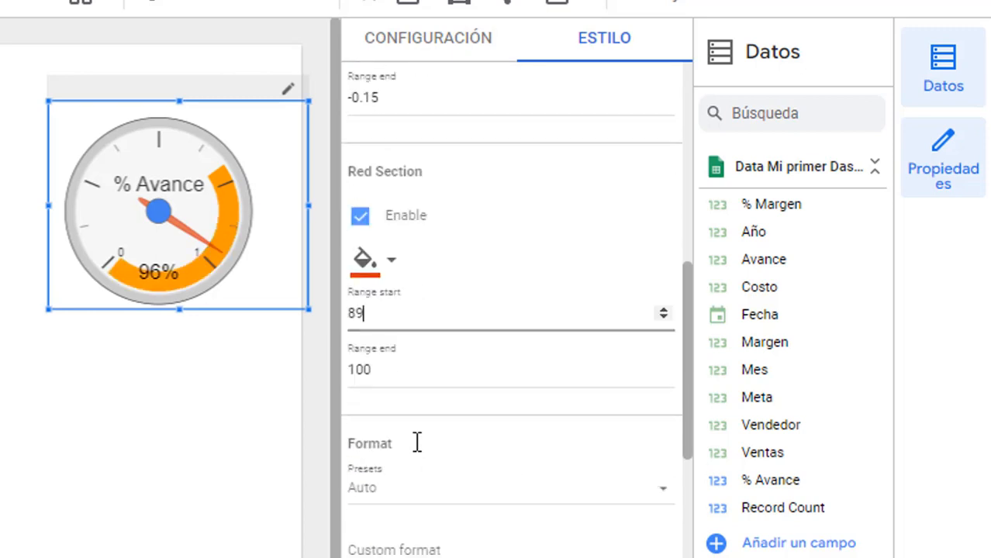
key("BackSpace")
type("0")
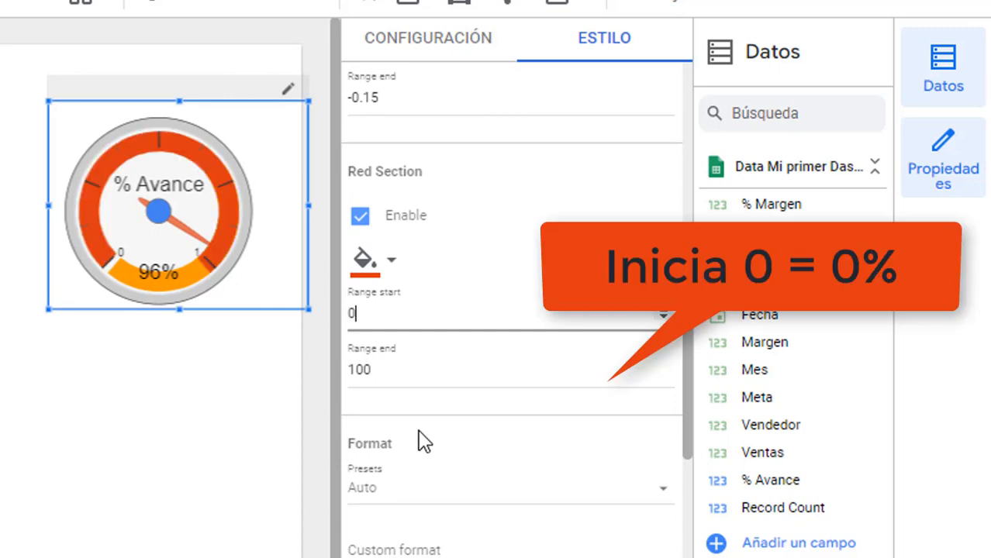
left_click(418, 370)
key("BackSpace")
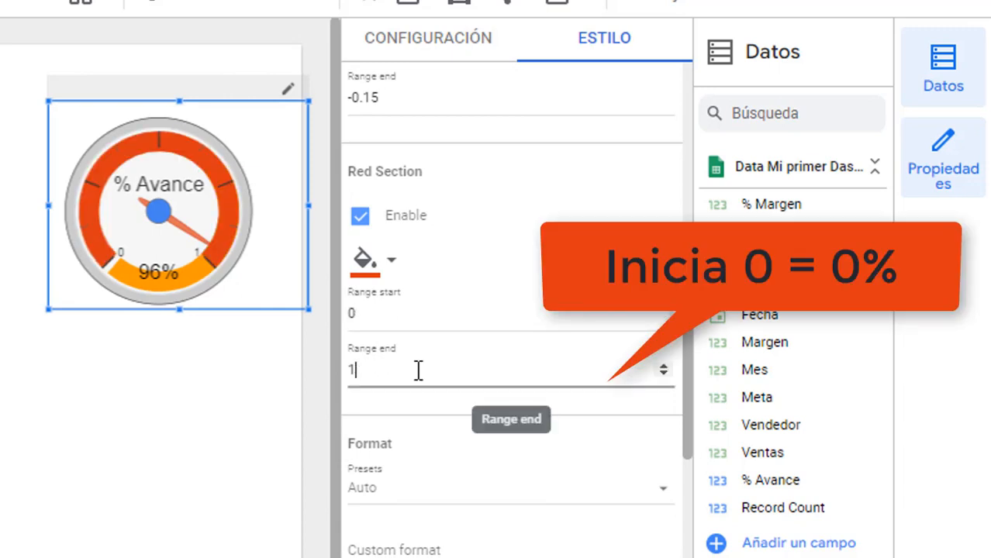
scroll(465, 355, "up", 2)
key("BackSpace")
type(".70")
Replace the yellow section's negative range end with .85
left_click(385, 224)
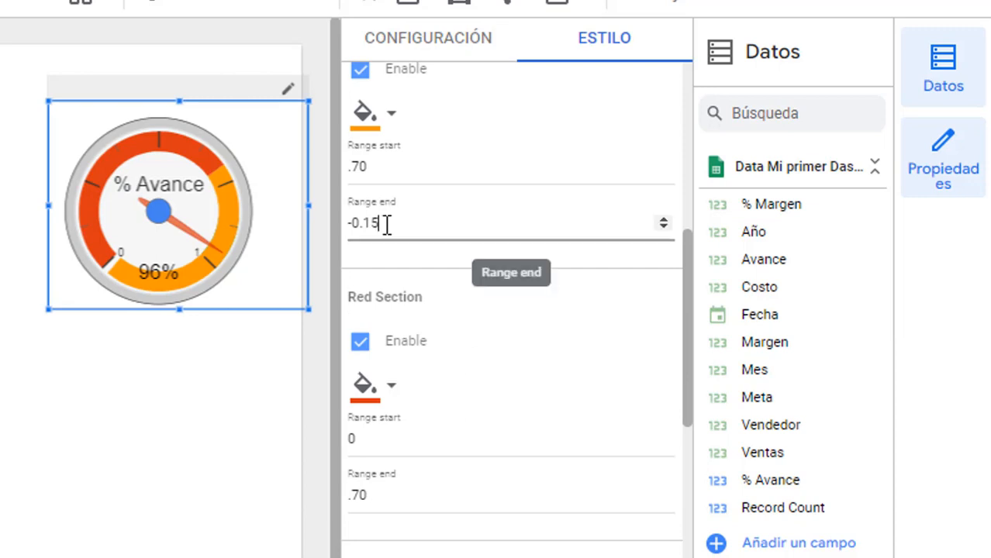
key("BackSpace")
key("BackSpace")
key("BackSpace")
key("BackSpace")
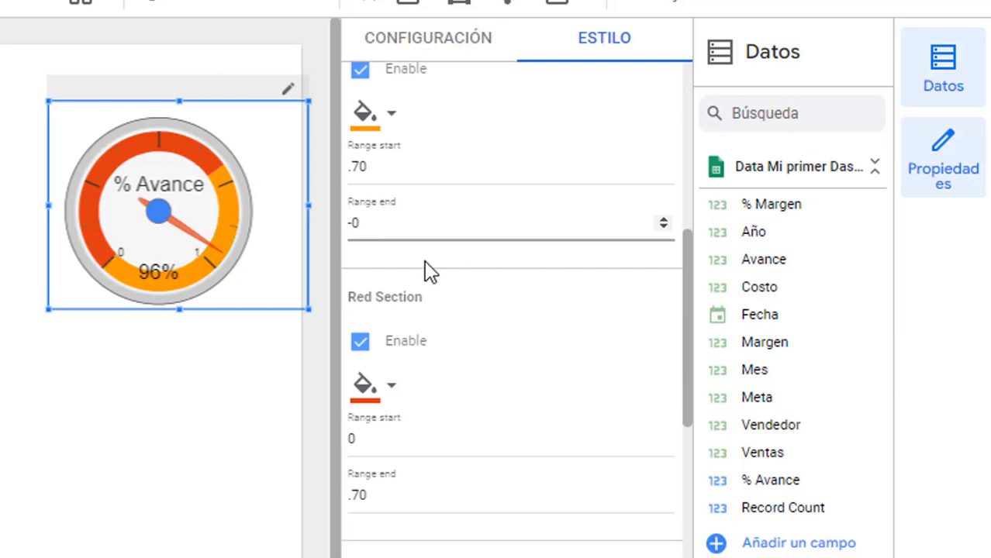
key("BackSpace")
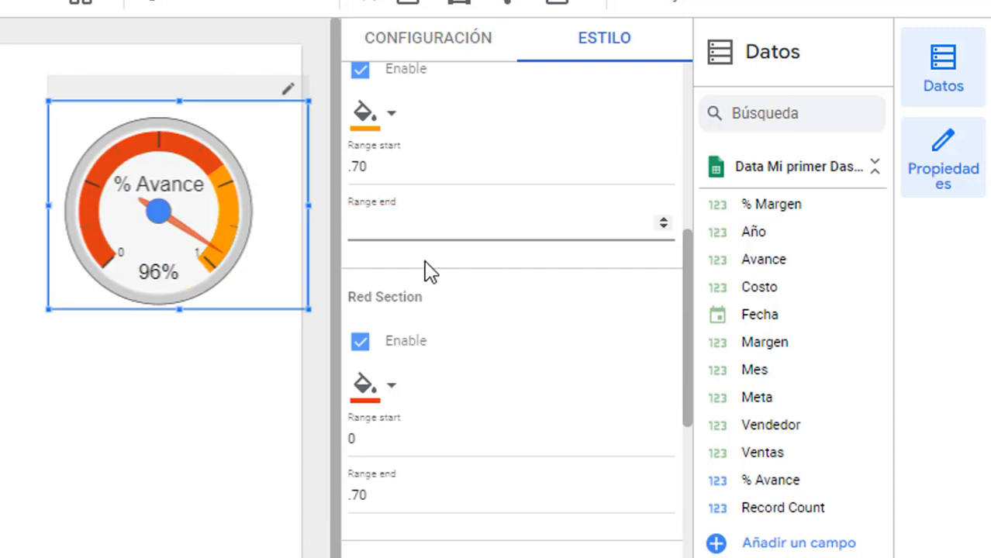
left_click_drag(687, 272, 703, 215)
type(".85")
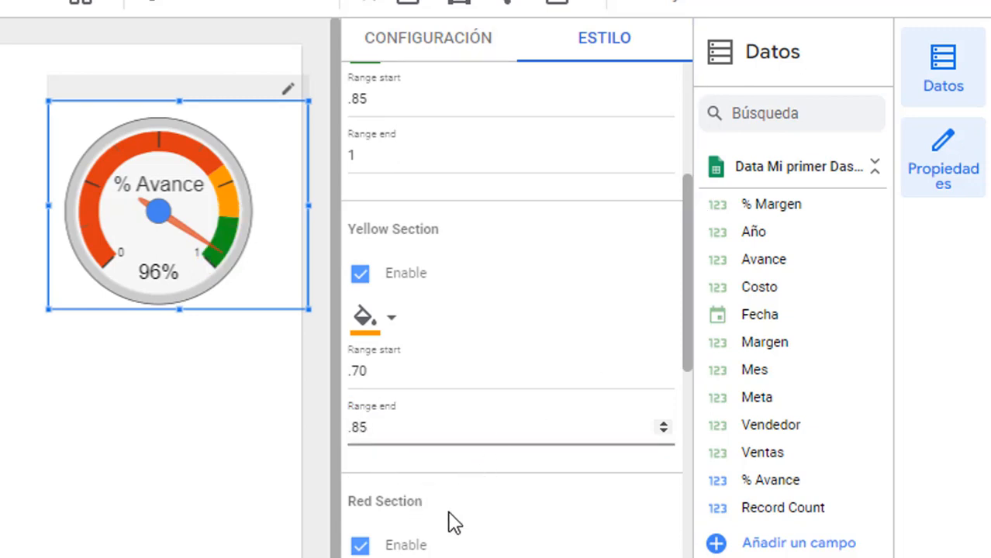
Check the green and yellow section ranges and re-enter .85 as the yellow section's range end
scroll(465, 519, "down", 1)
scroll(465, 481, "up", 2)
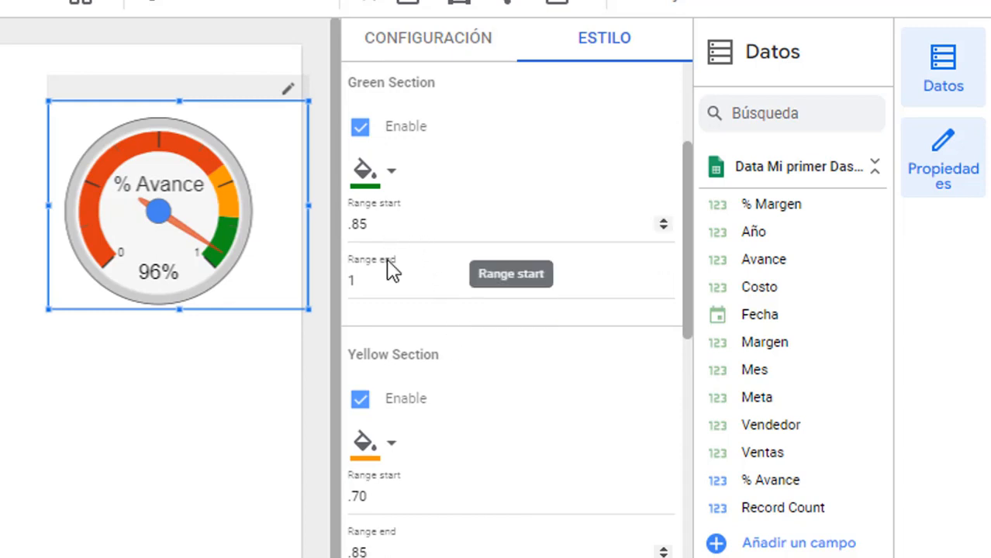
scroll(403, 331, "down", 3)
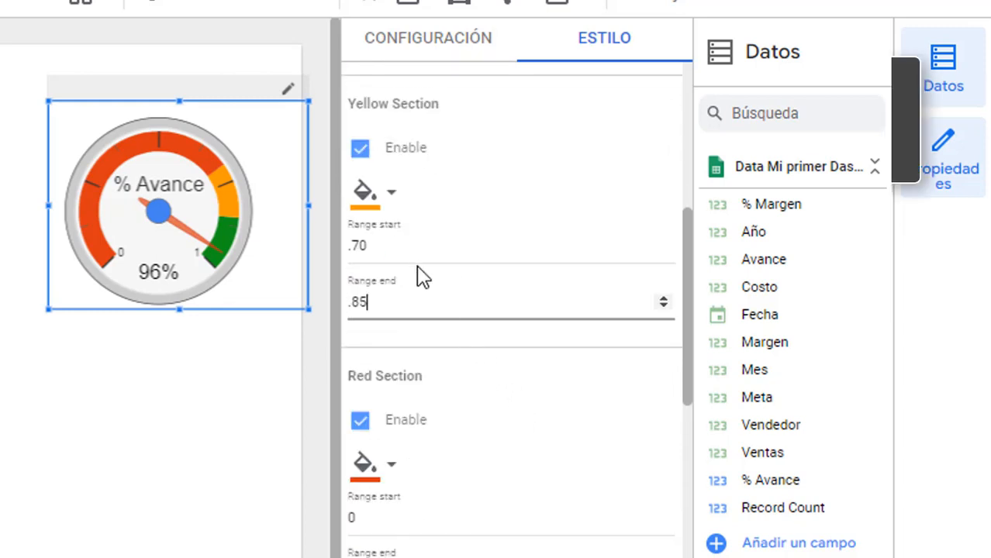
scroll(415, 322, "up", 2)
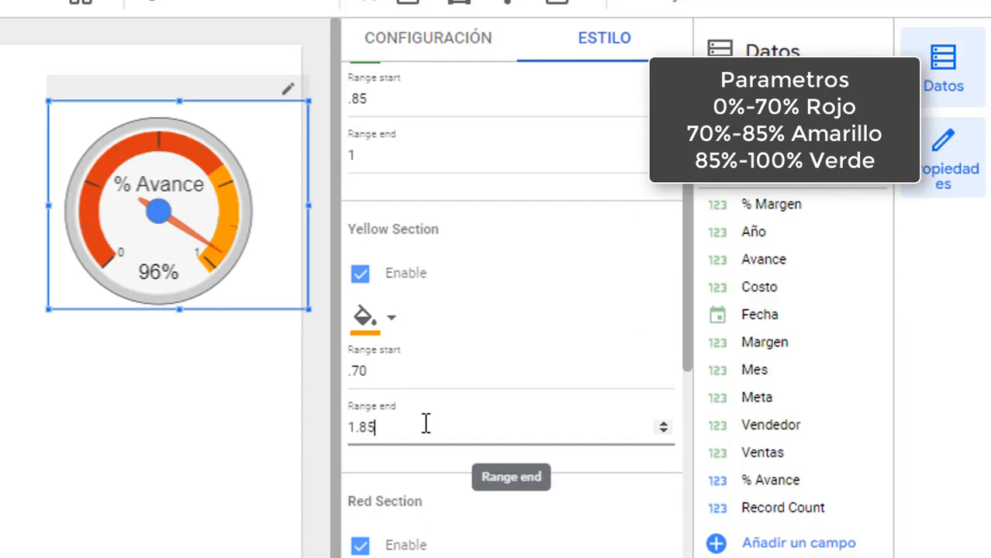
key("BackSpace")
key("BackSpace")
key("BackSpace")
key("BackSpace")
type(".85")
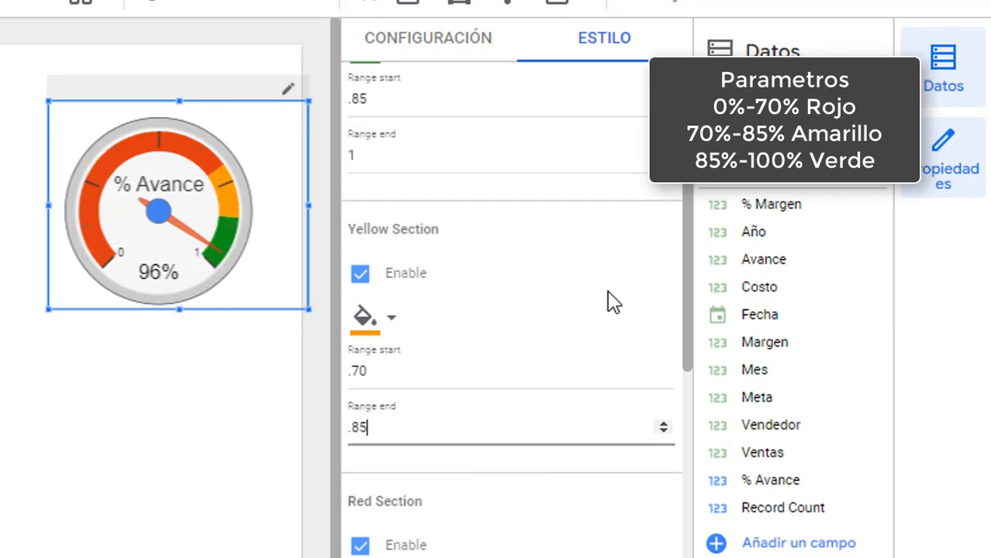
Examine the gauge's red section range and its label settings
scroll(690, 272, "down", 3)
left_click(387, 384)
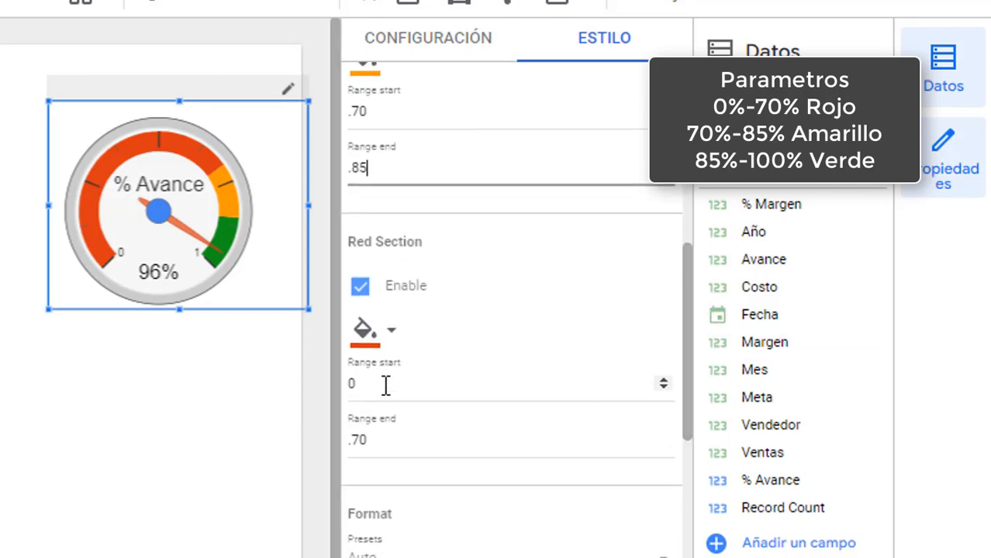
left_click(404, 440)
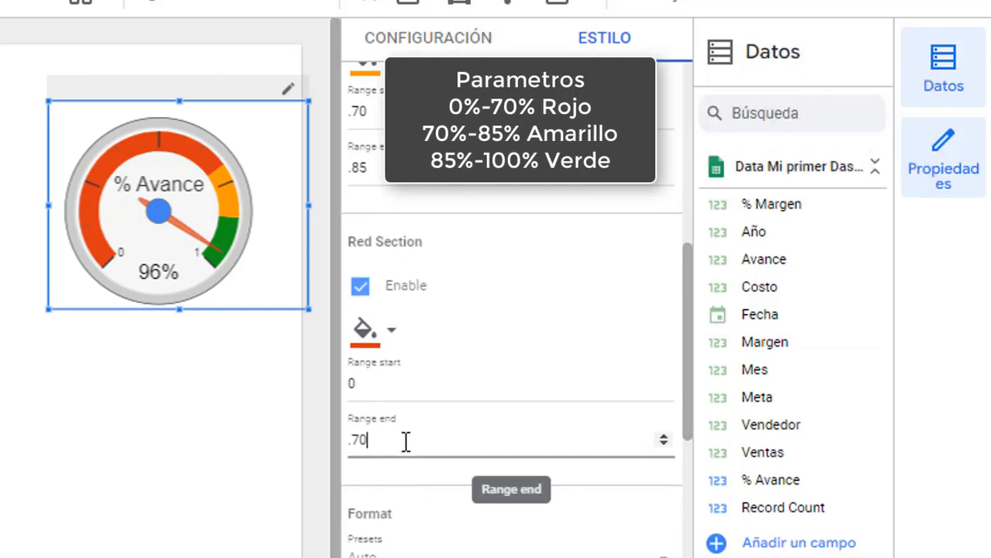
scroll(388, 512, "down", 5)
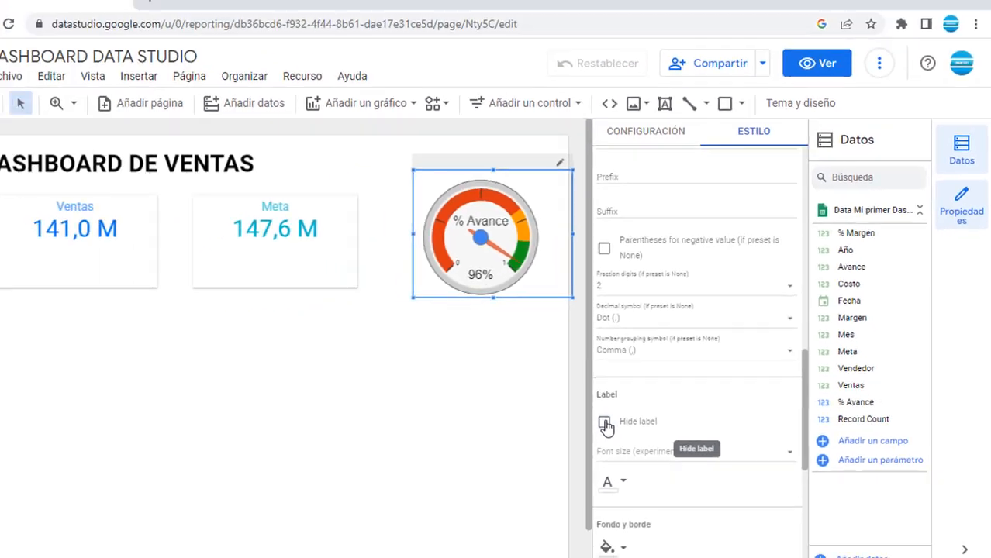
left_click(603, 423)
left_click(625, 414)
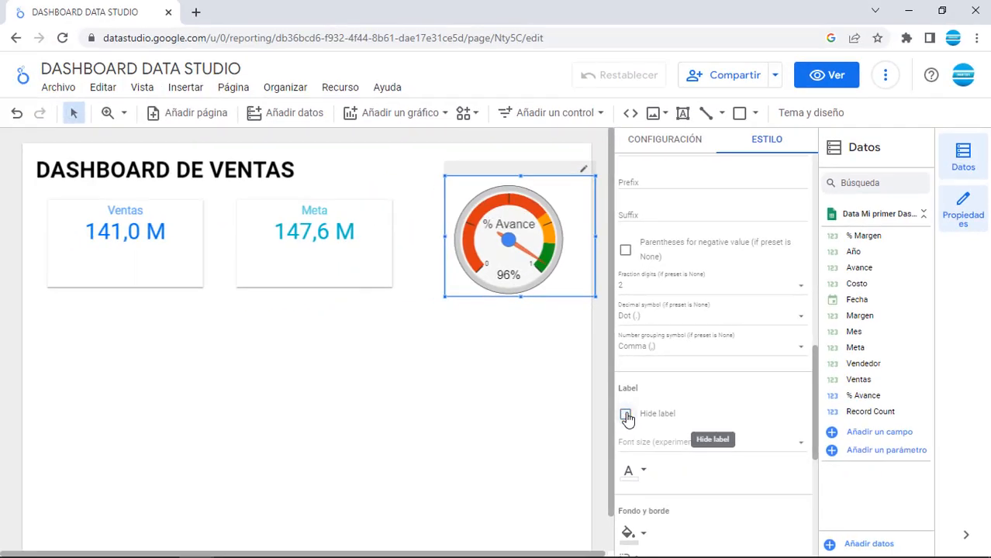
Move the % Avance gauge slightly to the left on the report page and deselect it
left_click(555, 199)
left_click_drag(556, 166, 550, 170)
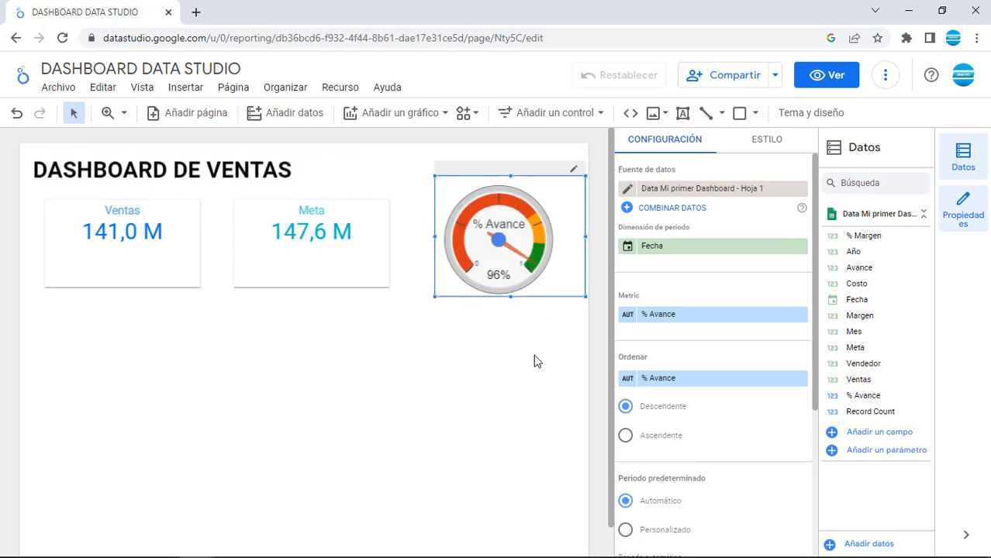
left_click(118, 304)
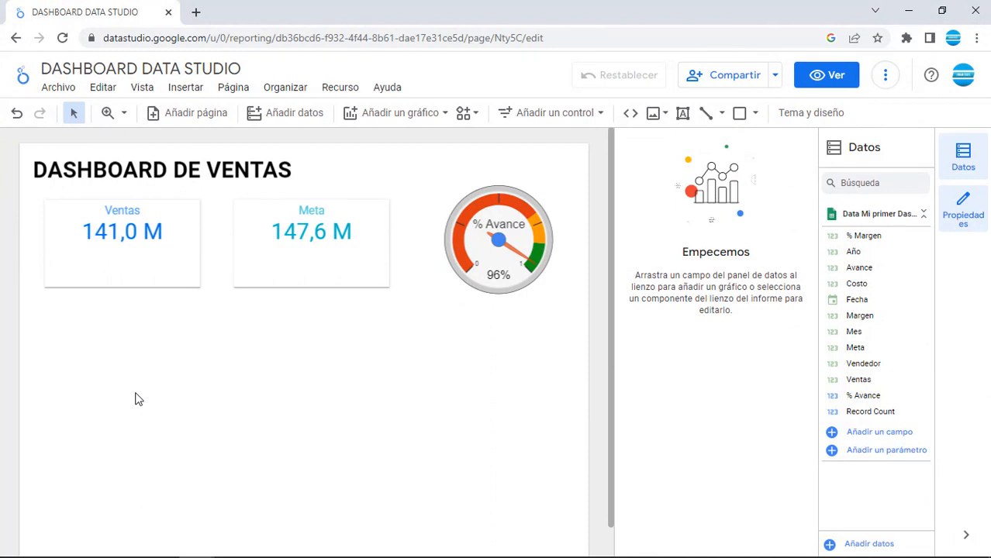
Insert a pivot-free table with heatmap below the Ventas scorecard
left_click(362, 114)
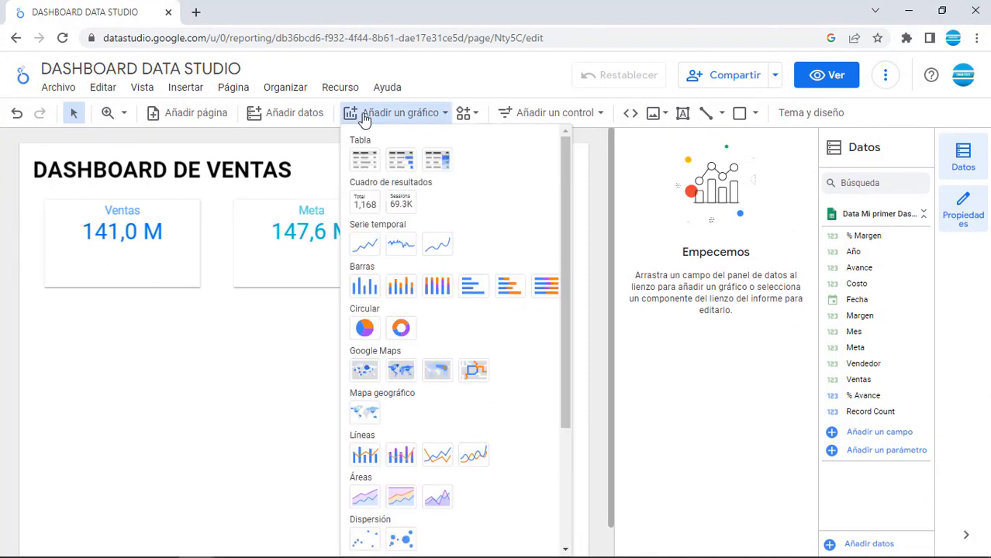
left_click(434, 167)
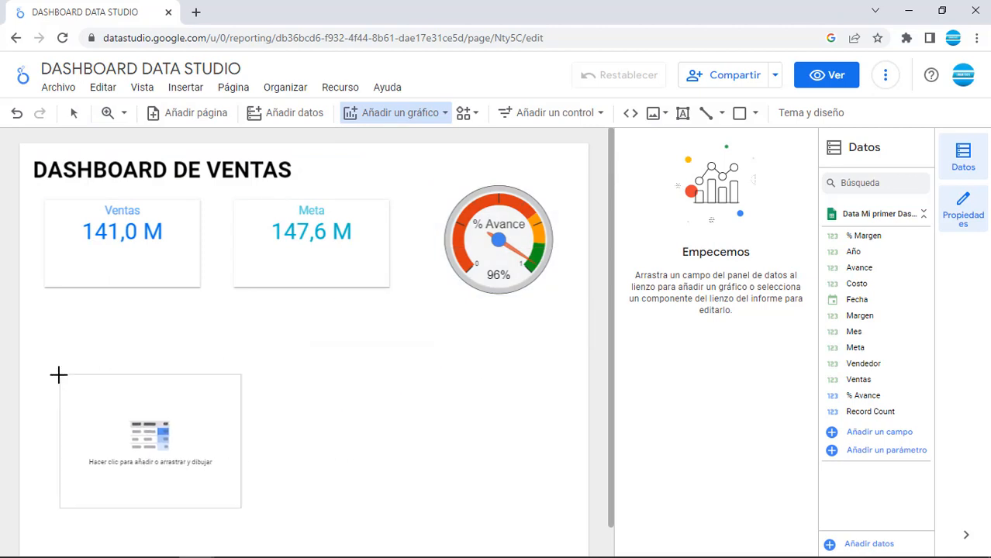
left_click(71, 375)
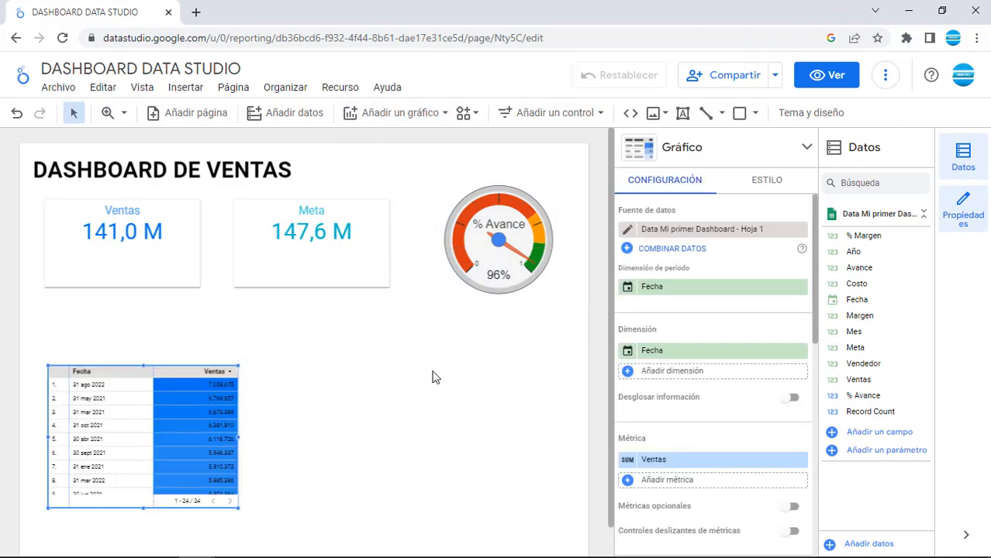
Replace the heatmap table's Fecha dimension with Vendedor and add Meta and % Avance as metrics
left_click(799, 350)
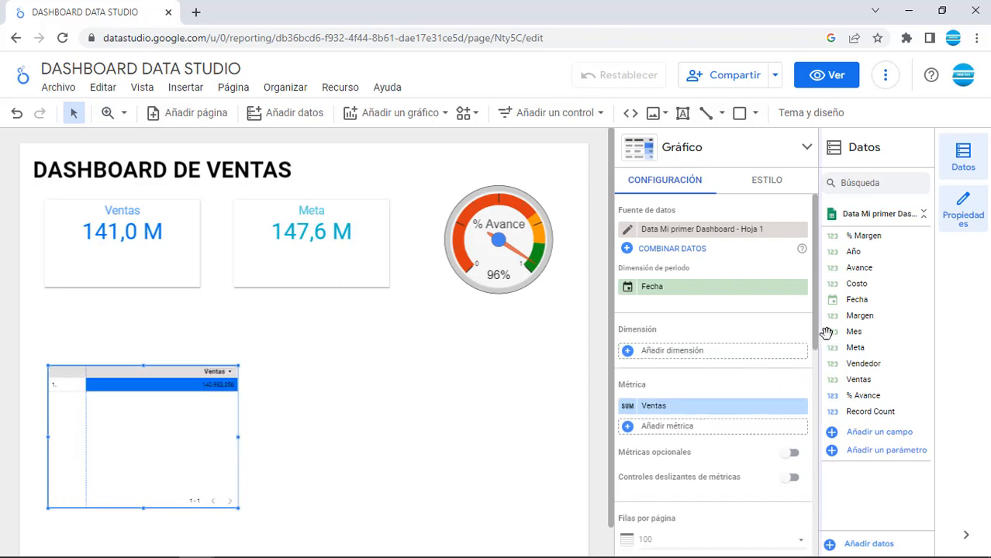
left_click_drag(874, 365, 697, 352)
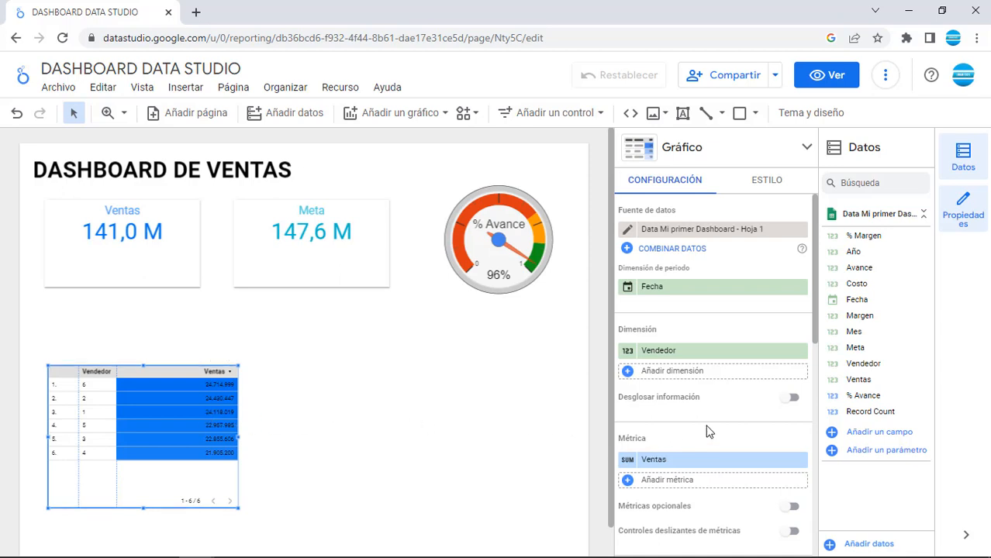
left_click_drag(855, 347, 731, 487)
left_click_drag(860, 395, 748, 496)
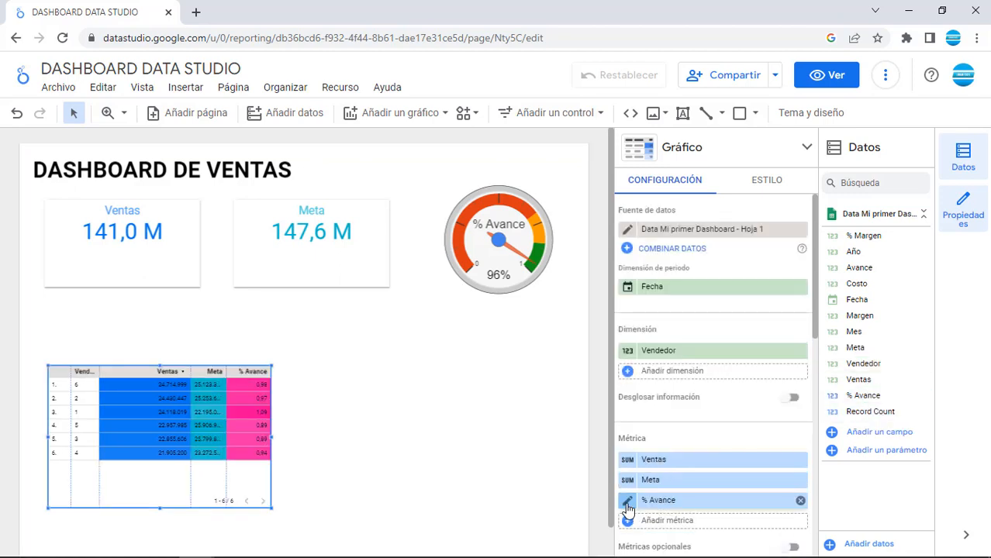
Set the data type of the table's % Avance metric to Porcentaje
left_click(627, 501)
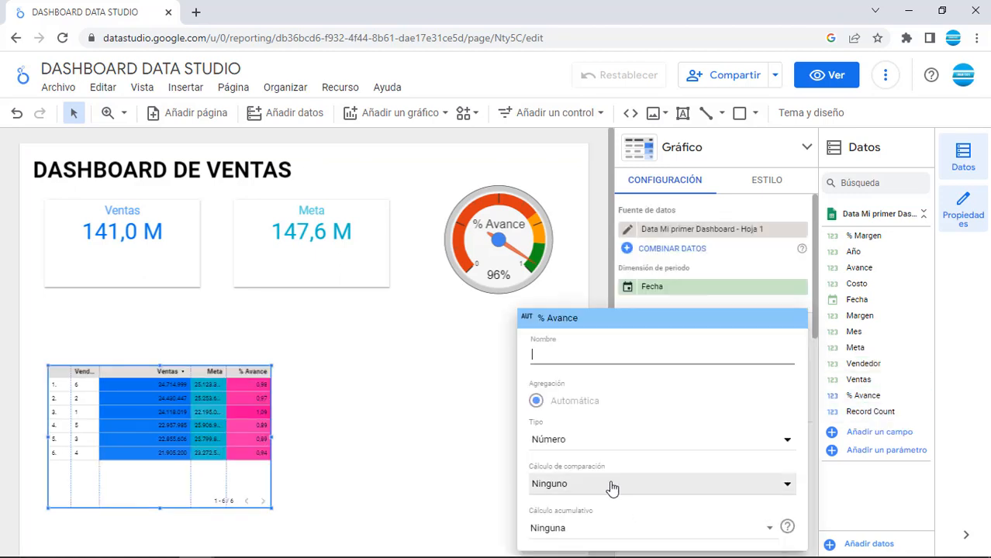
left_click(572, 439)
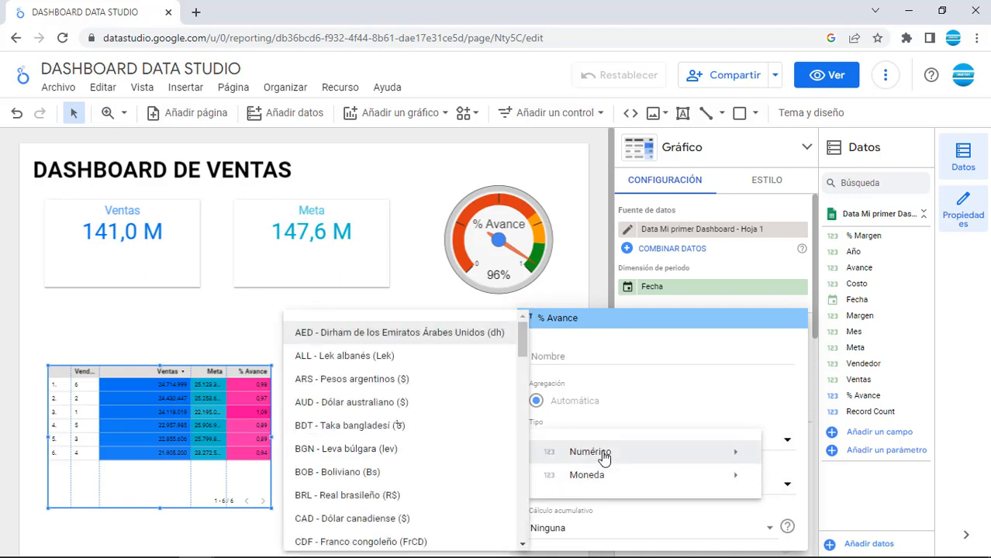
mouse_move(604, 458)
left_click(358, 476)
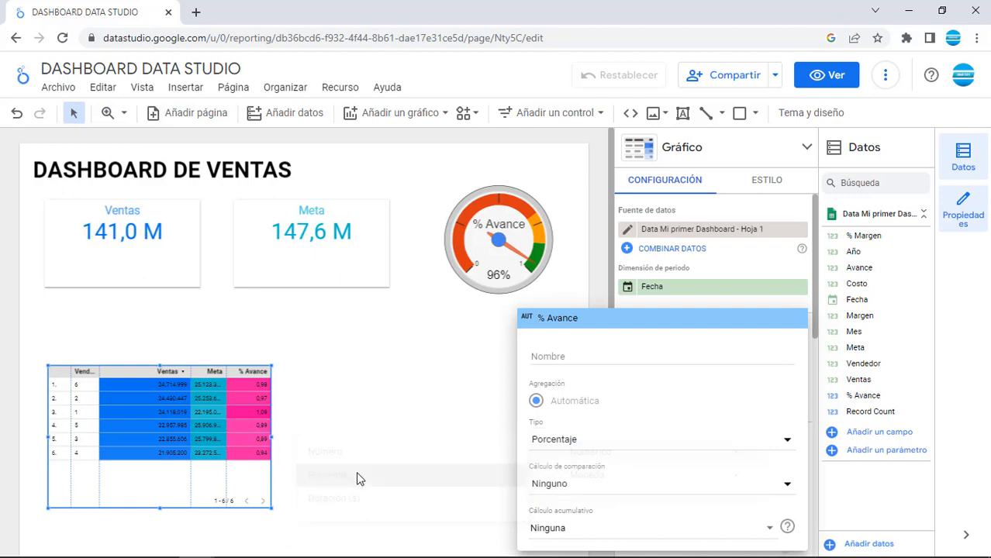
left_click(748, 237)
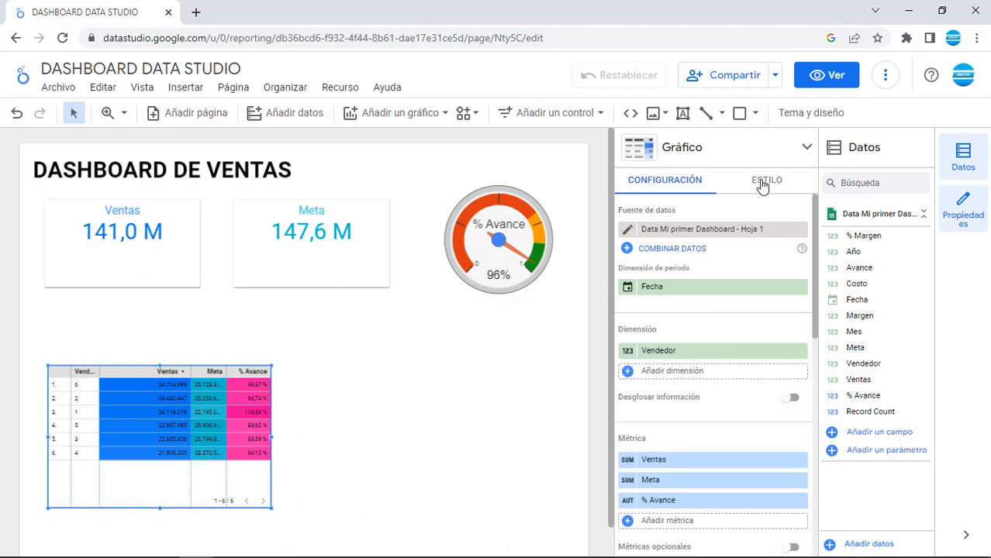
Set the table header font size to 24px with wrapped text, and widen the Vendedor column to fit its heading
left_click(763, 186)
left_click(663, 383)
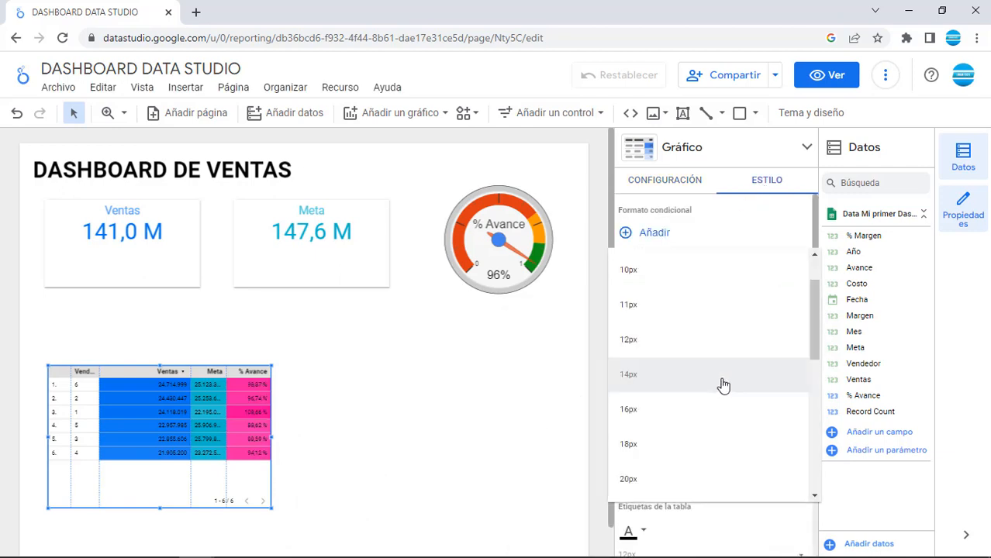
left_click(736, 230)
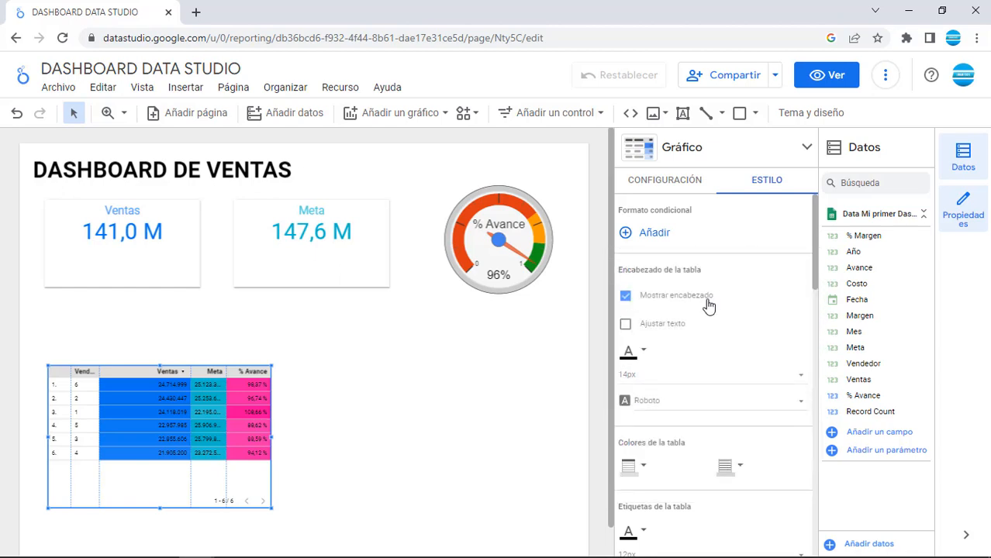
left_click(801, 380)
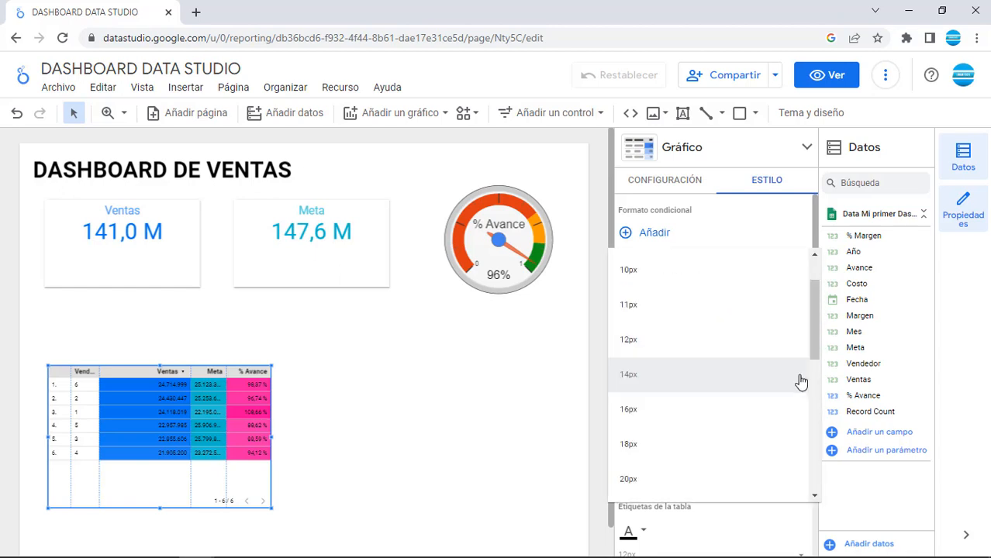
left_click(634, 446)
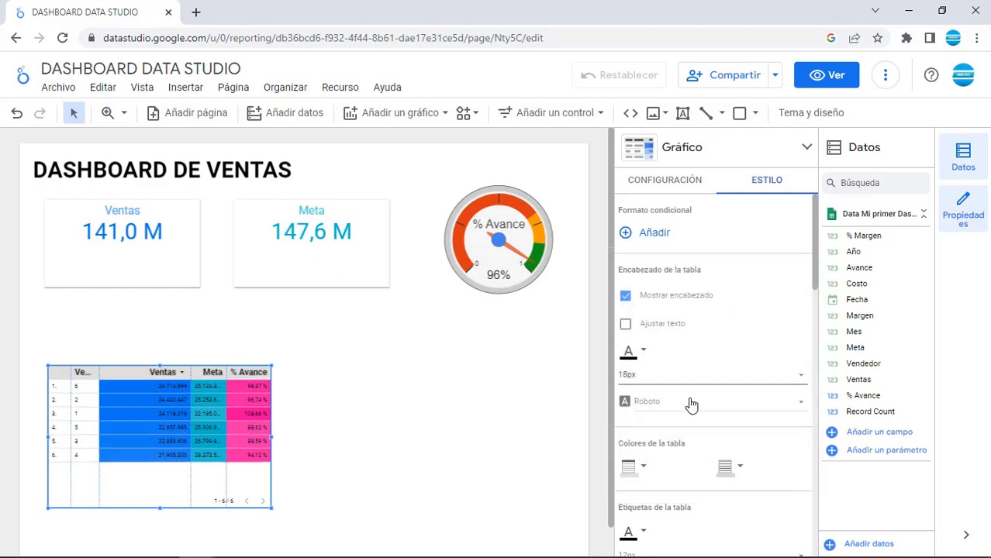
left_click(801, 379)
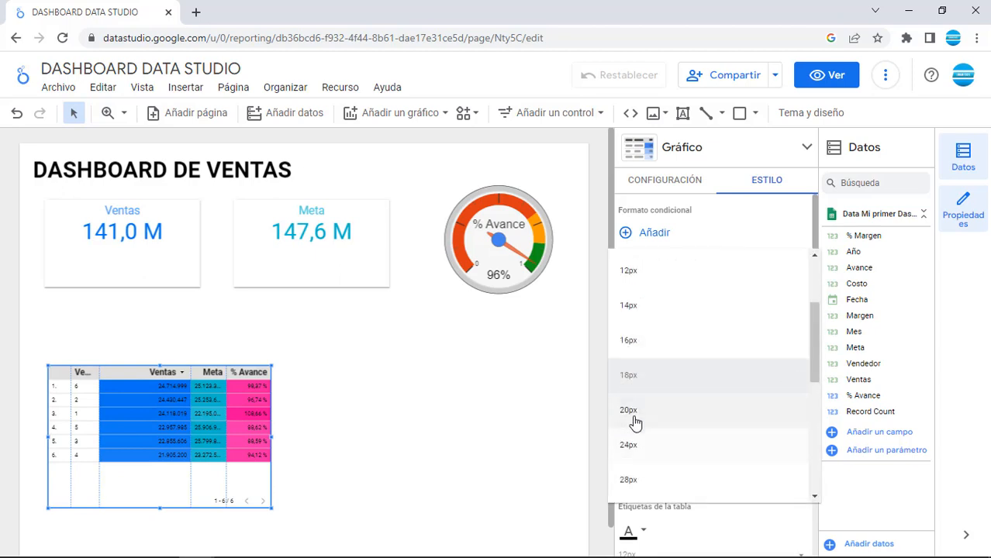
left_click(628, 445)
left_click(626, 324)
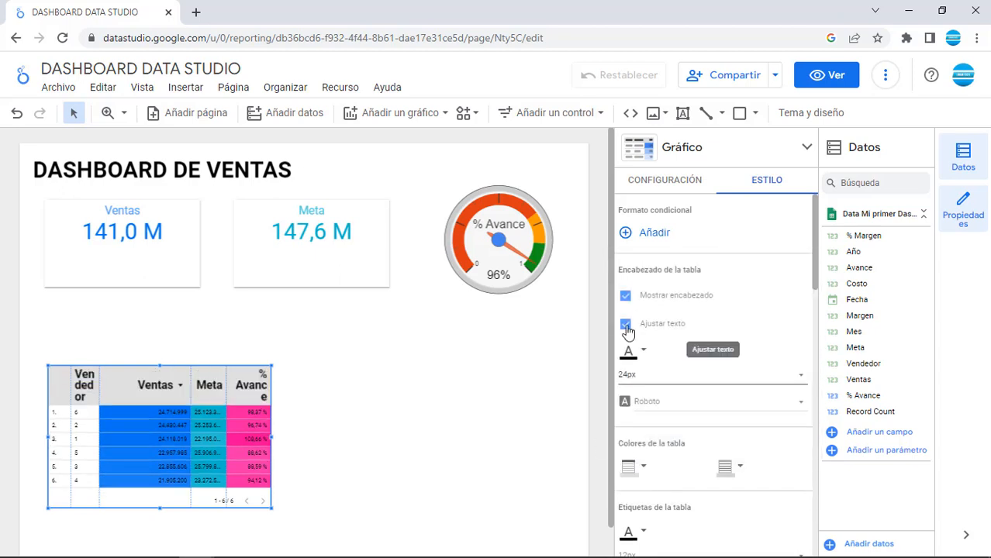
left_click_drag(99, 384, 134, 382)
Set the table's label font size to 16px and turn on text wrapping for the table body
scroll(706, 418, "down", 3)
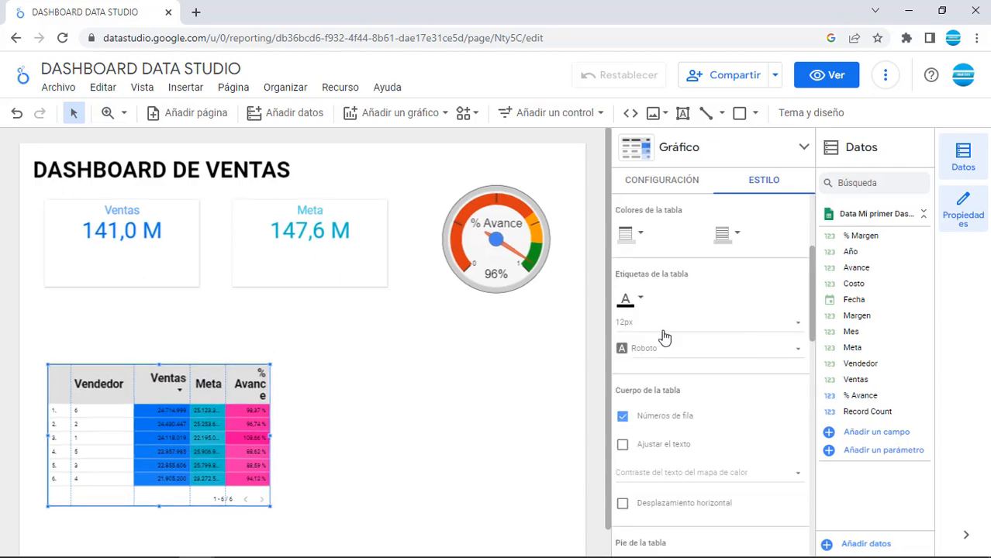
left_click(798, 332)
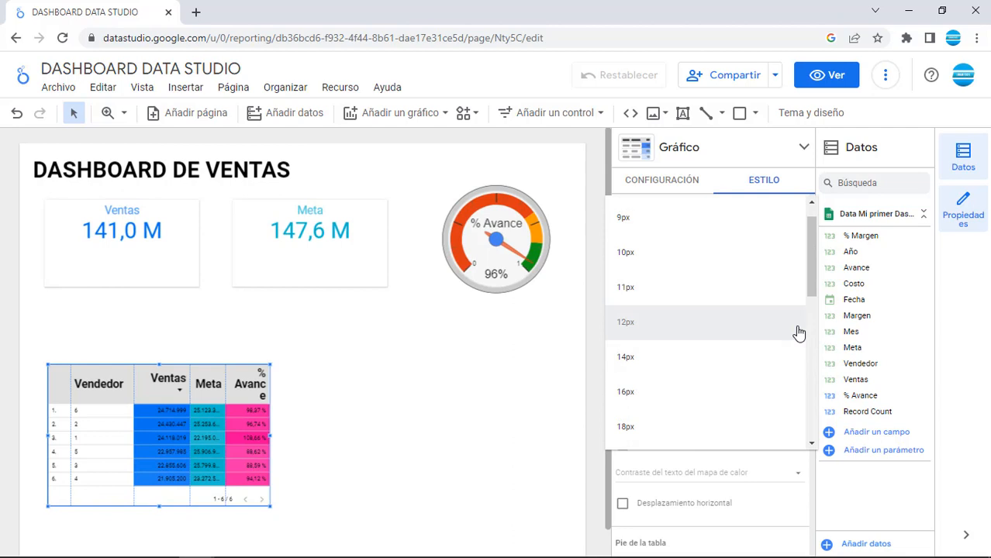
left_click(640, 398)
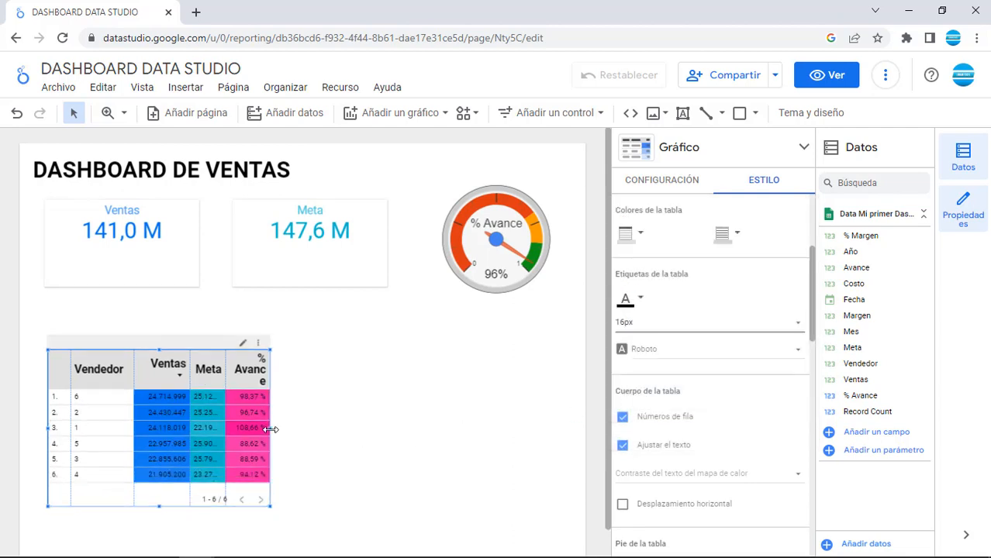
Widen the seller table and adjust its column widths so the headings and Meta values fit
left_click_drag(270, 428, 329, 432)
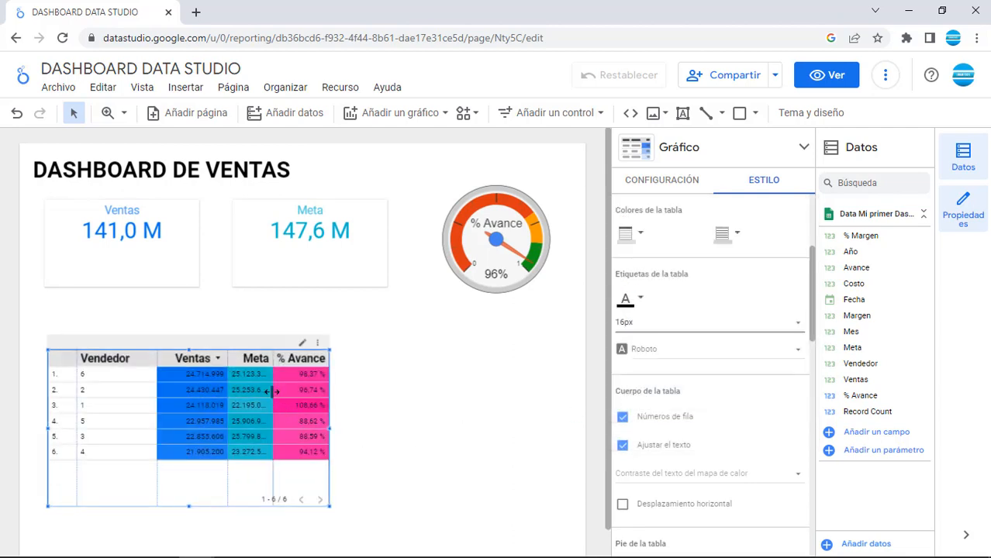
left_click_drag(273, 392, 288, 365)
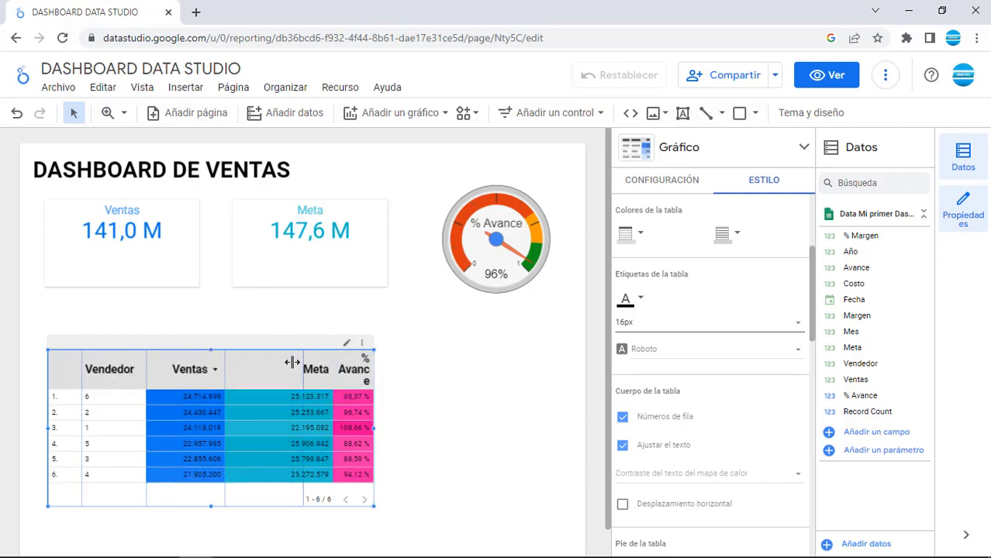
left_click_drag(374, 428, 360, 428)
Hide the table's pagination and show the Ventas and Meta columns as compact numbers
scroll(741, 443, "down", 2)
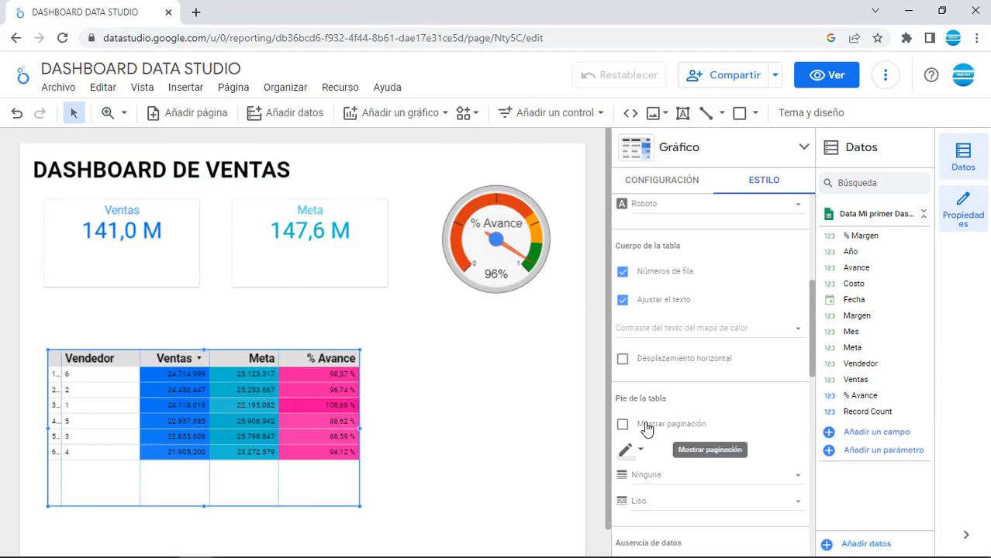
left_click(644, 424)
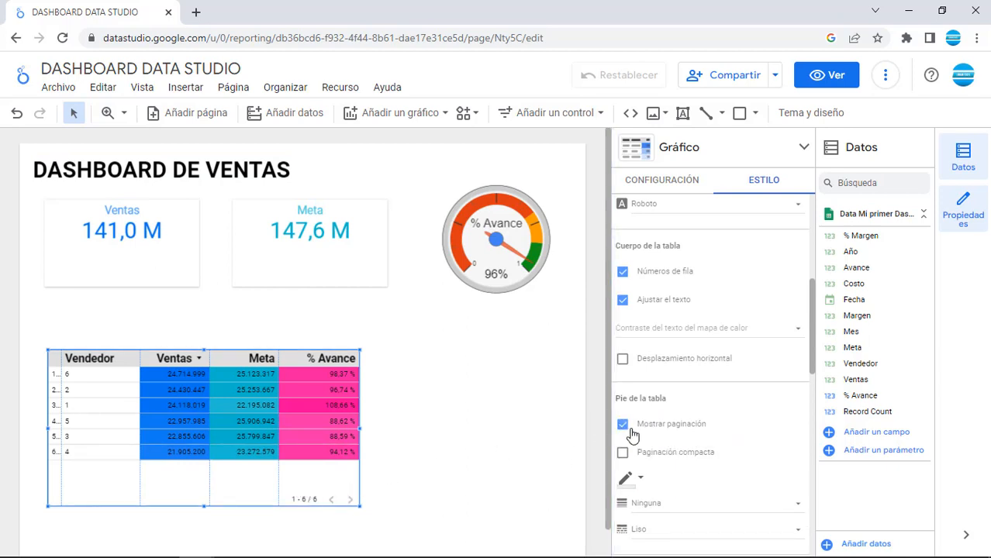
scroll(659, 450, "down", 5)
left_click(676, 457)
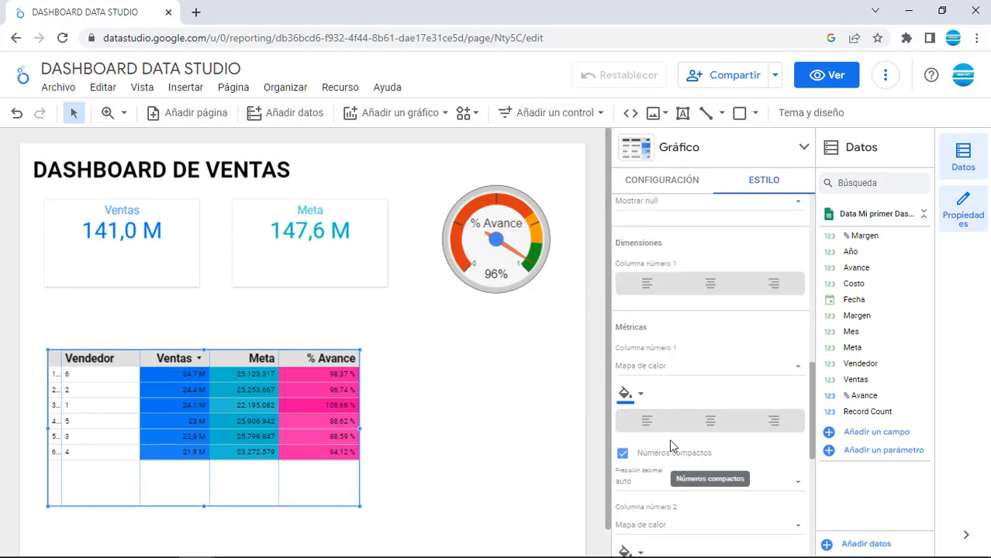
scroll(721, 434, "down", 2)
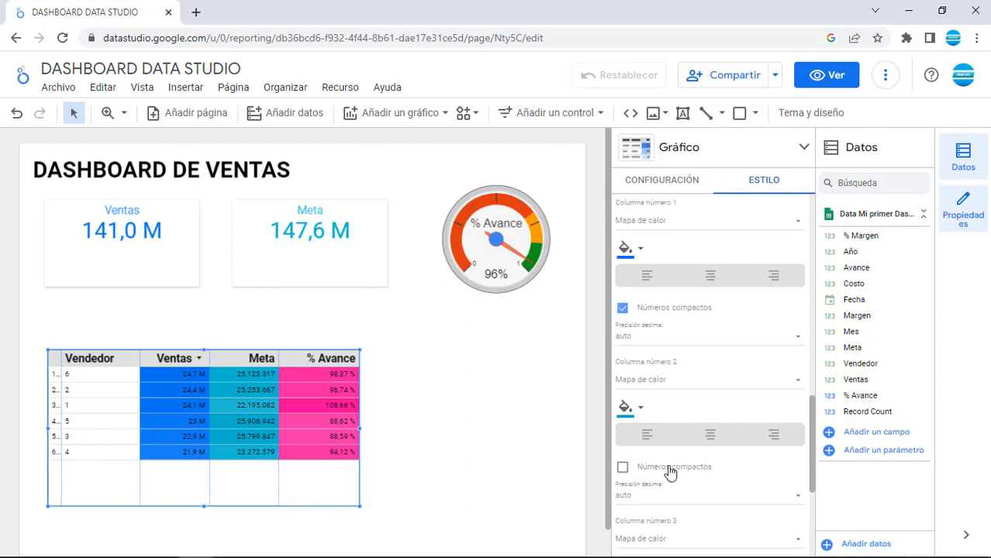
left_click(670, 470)
Hide the row numbers in the seller table
scroll(728, 327, "up", 10)
scroll(725, 329, "down", 3)
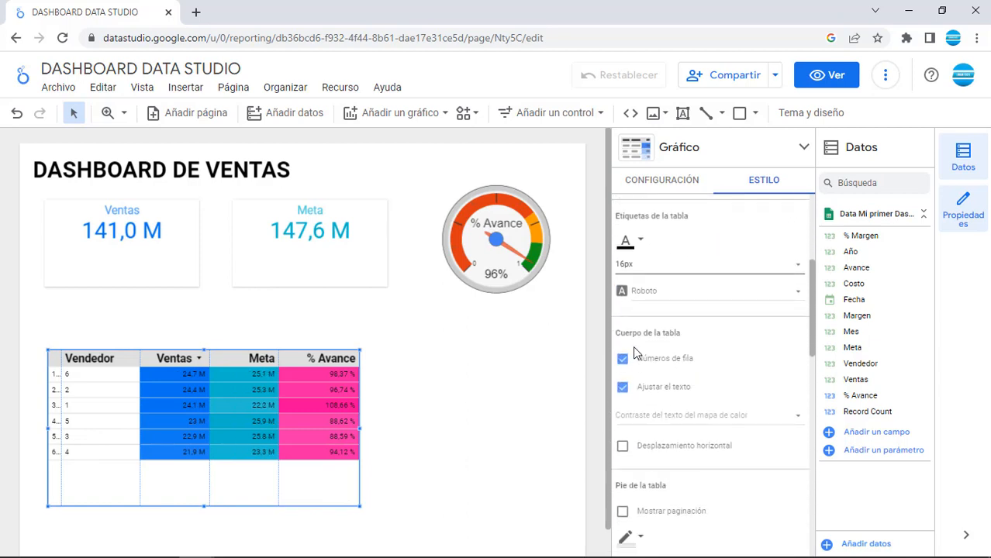
left_click(624, 363)
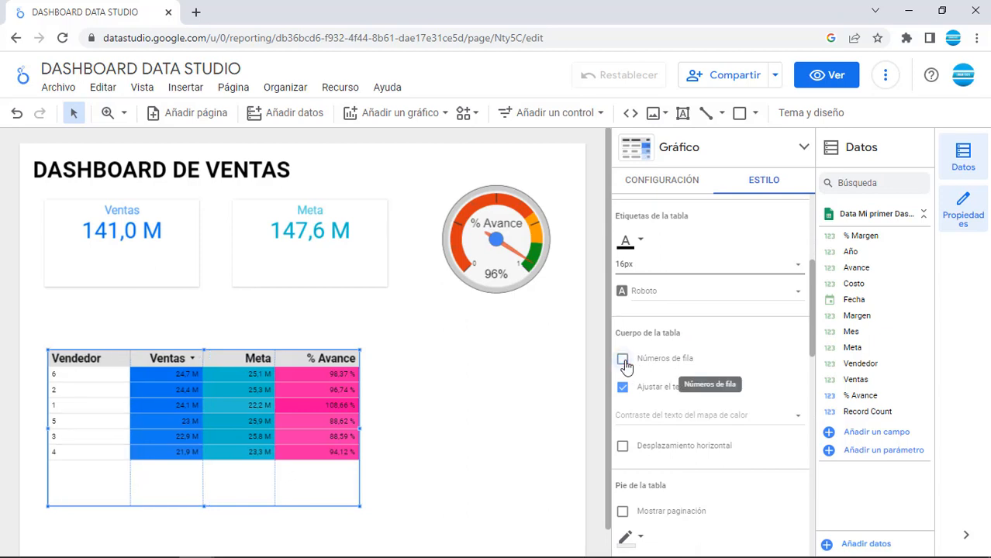
Recolour the heatmap columns with pale tones: light blue for Ventas, light cyan for Meta and light pink for % Avance
scroll(705, 378, "down", 4)
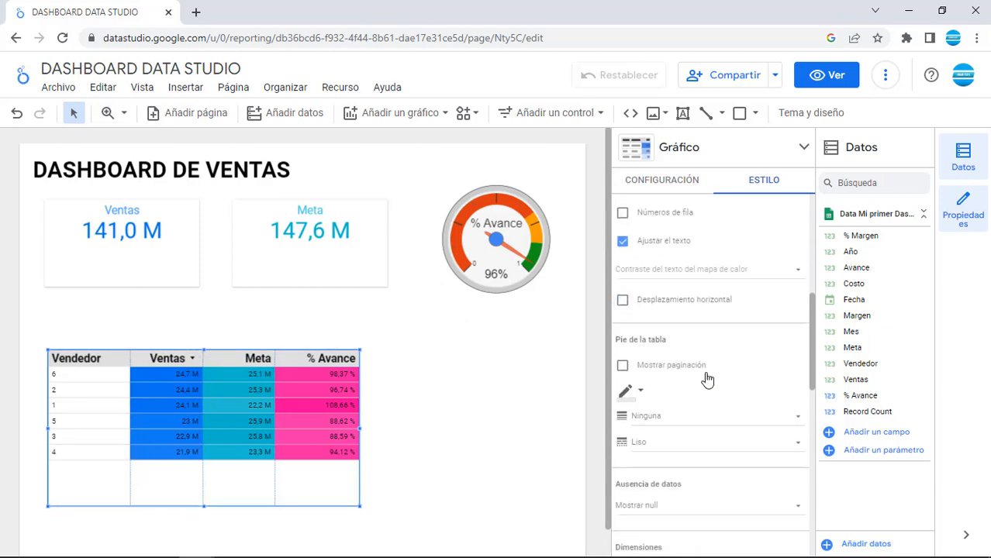
scroll(707, 378, "down", 3)
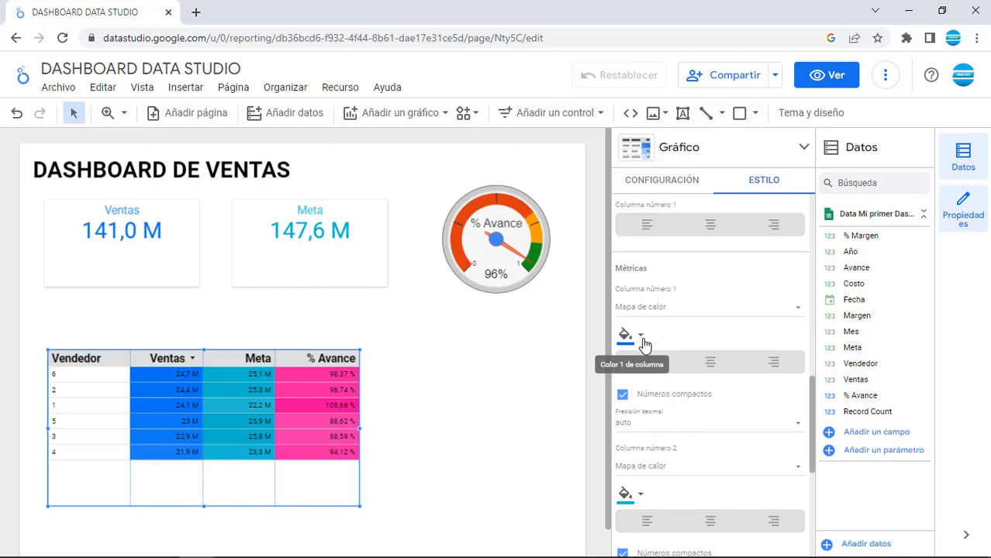
left_click(640, 338)
left_click(784, 393)
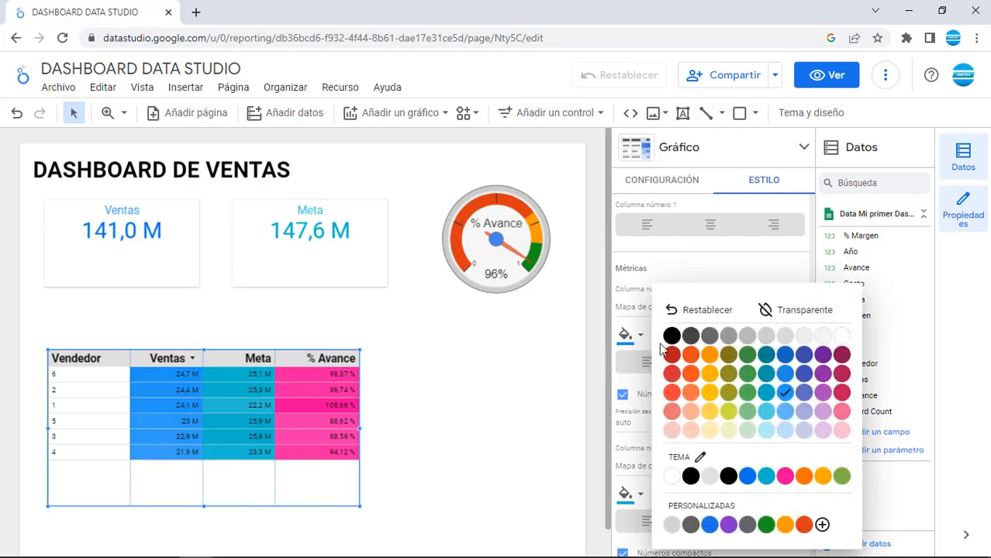
left_click(784, 432)
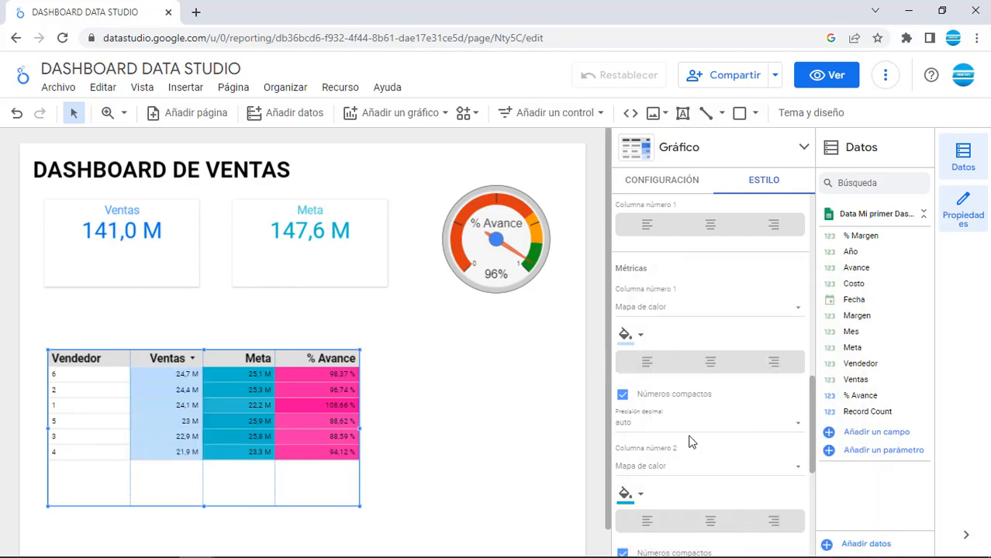
left_click(632, 493)
left_click(766, 431)
left_click(631, 507)
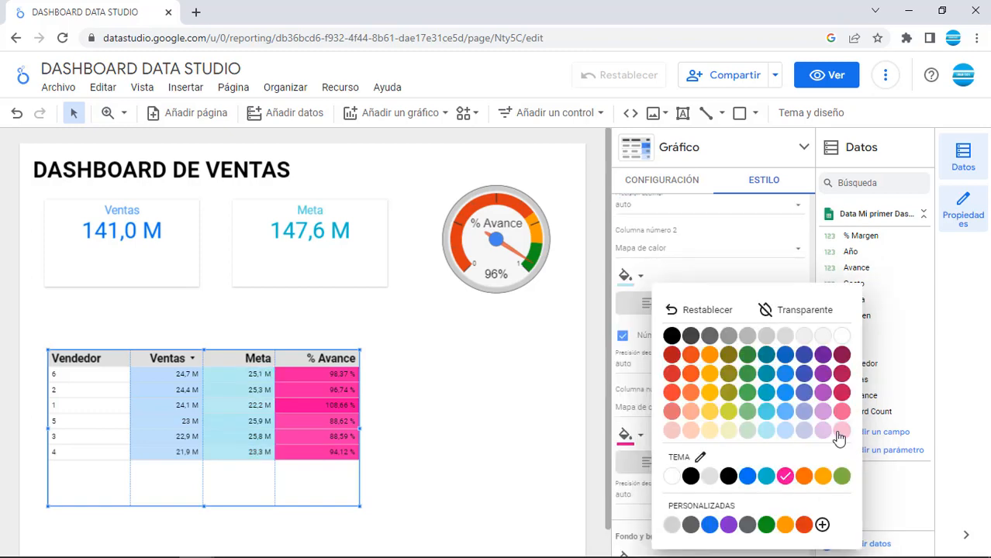
left_click(841, 431)
Show the summary row in the seller table and deselect the table
scroll(789, 353, "up", 5)
left_click(663, 180)
scroll(674, 205, "up", 3)
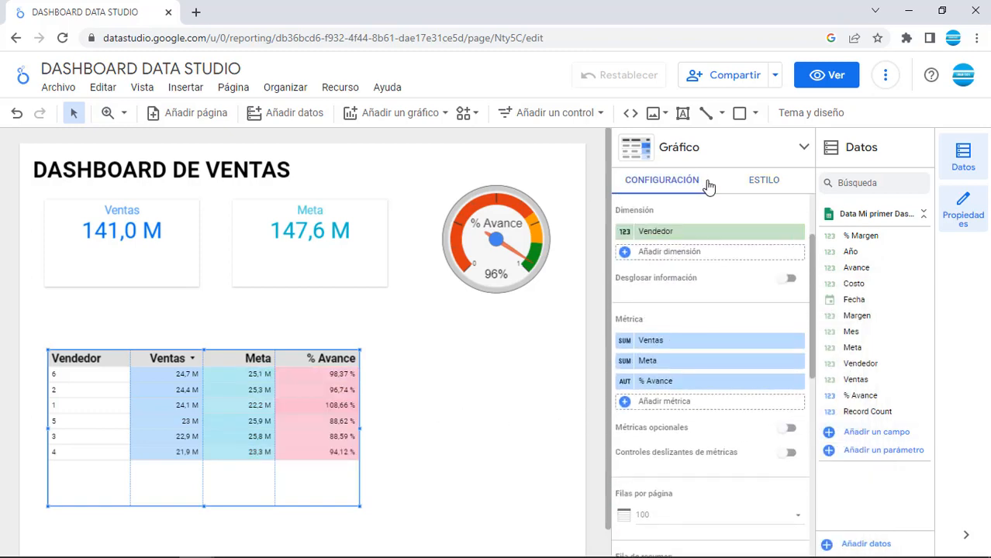
scroll(701, 383, "down", 3)
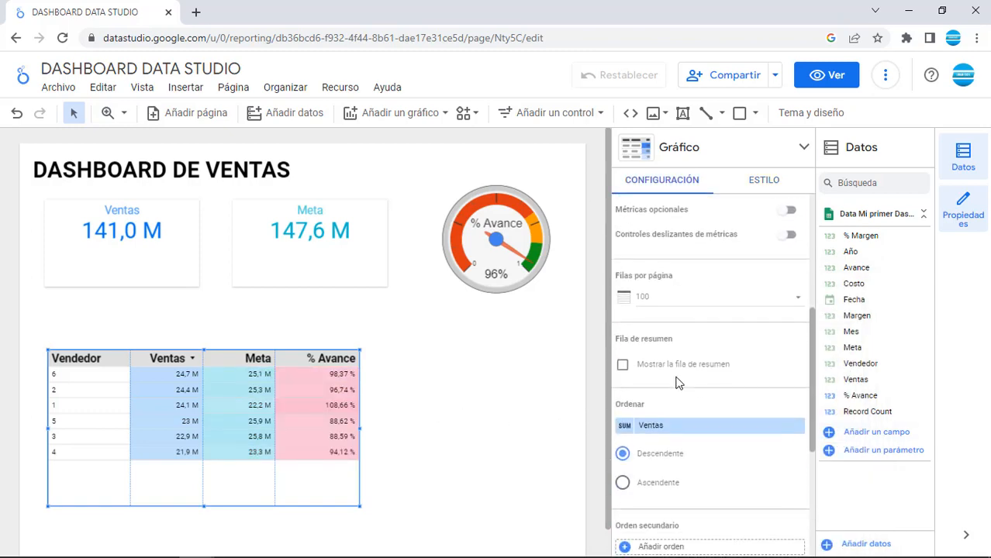
left_click(669, 365)
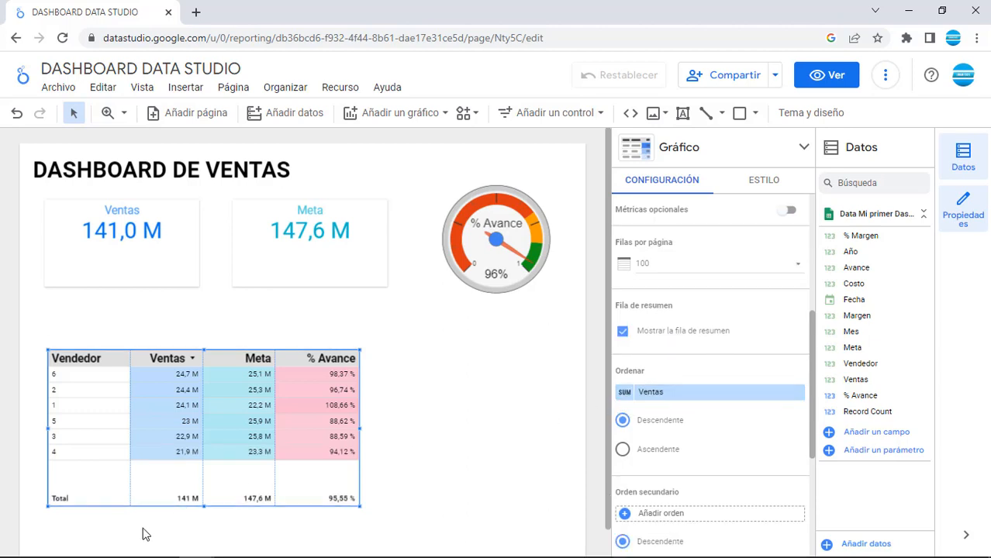
left_click(473, 388)
Insert a column chart beside the seller table, below the % Avance gauge
scroll(473, 388, "down", 1)
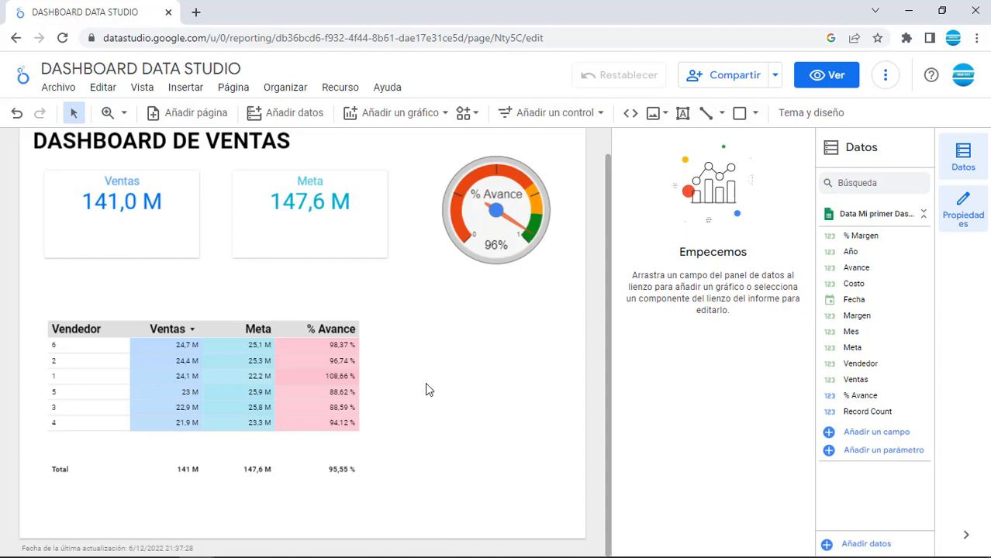
left_click(431, 116)
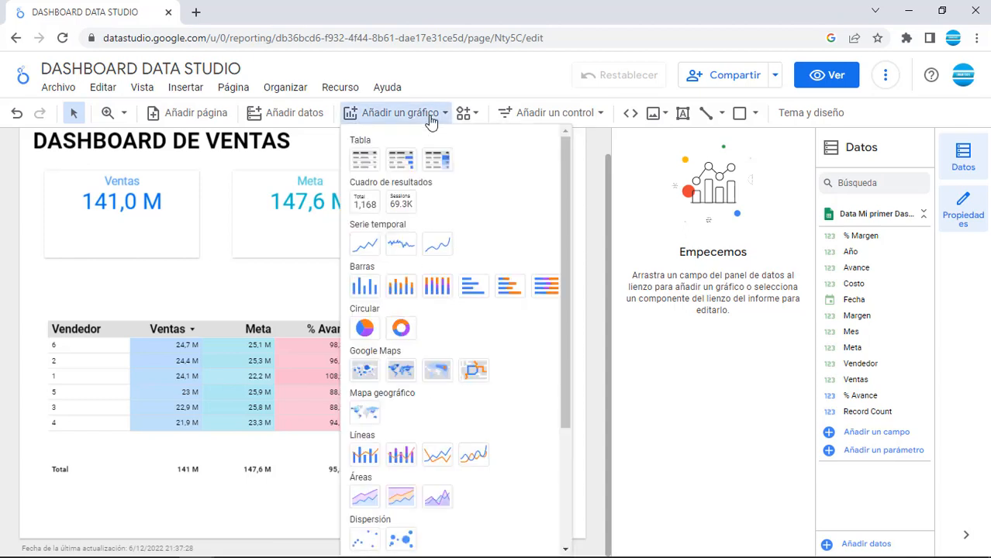
left_click(370, 288)
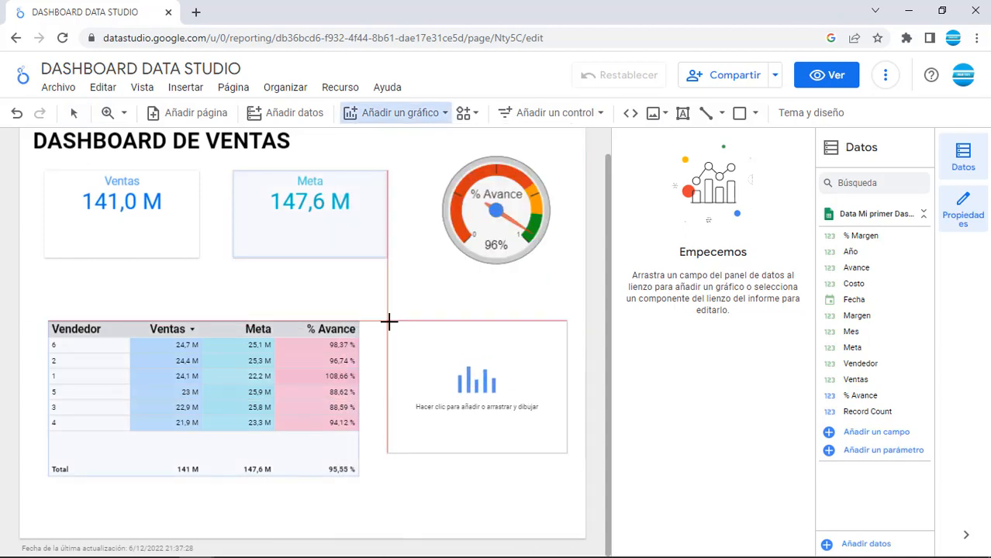
left_click(386, 321)
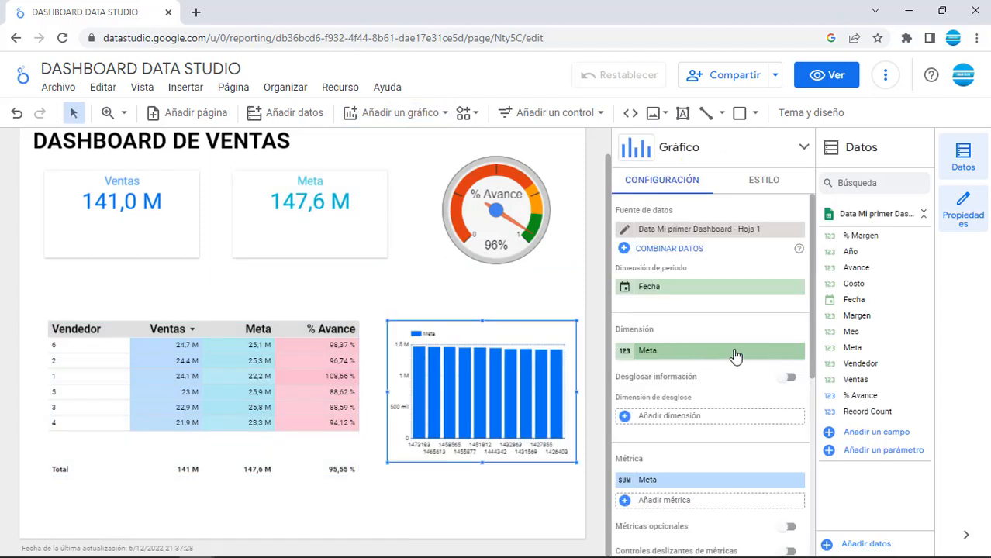
Replace the column chart's Meta dimension with Fecha and add Ventas as a metric before Meta
left_click_drag(853, 300, 714, 355)
scroll(698, 387, "down", 1)
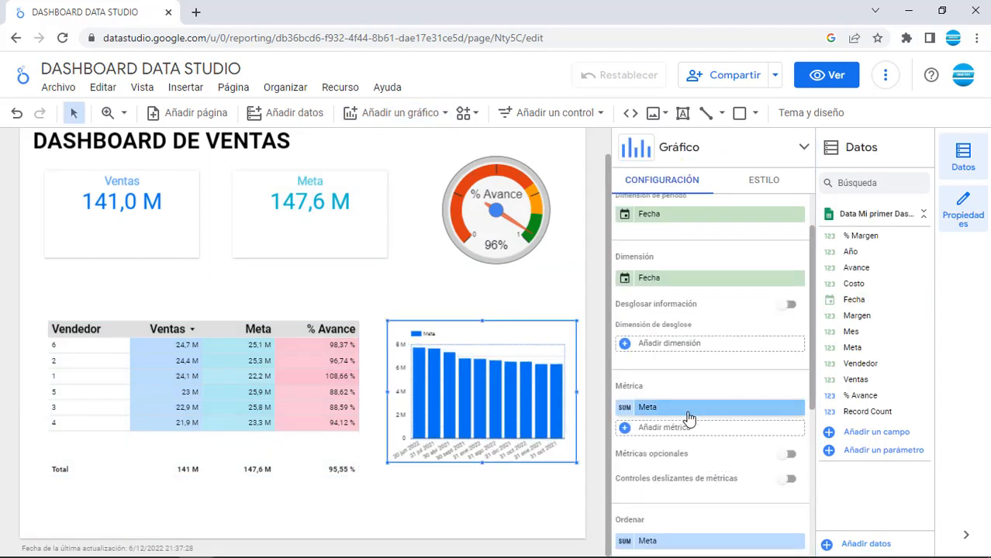
left_click_drag(855, 379, 751, 408)
scroll(676, 385, "up", 1)
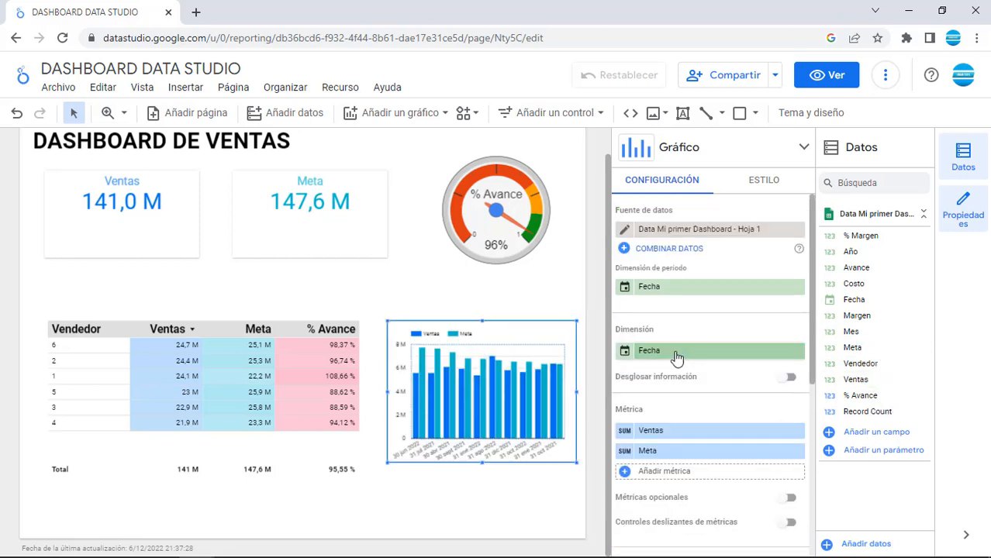
Set the column chart's Fecha dimension to the Año y mes date type
left_click(626, 352)
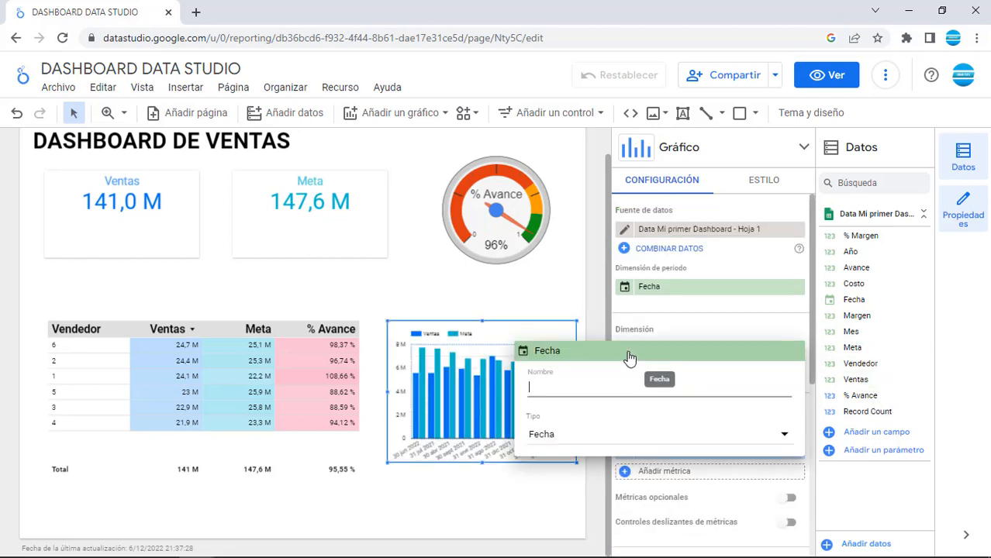
left_click(694, 445)
mouse_move(693, 443)
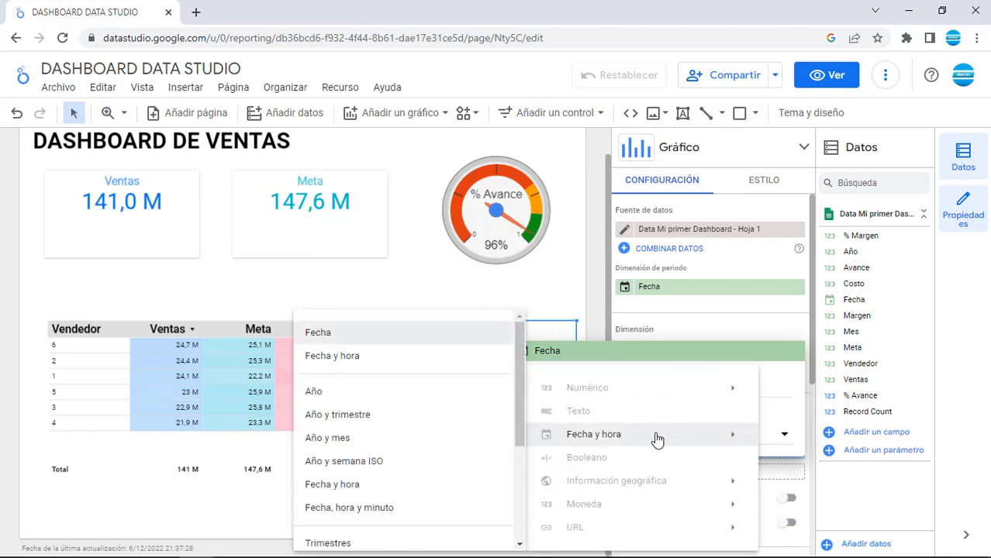
left_click(339, 438)
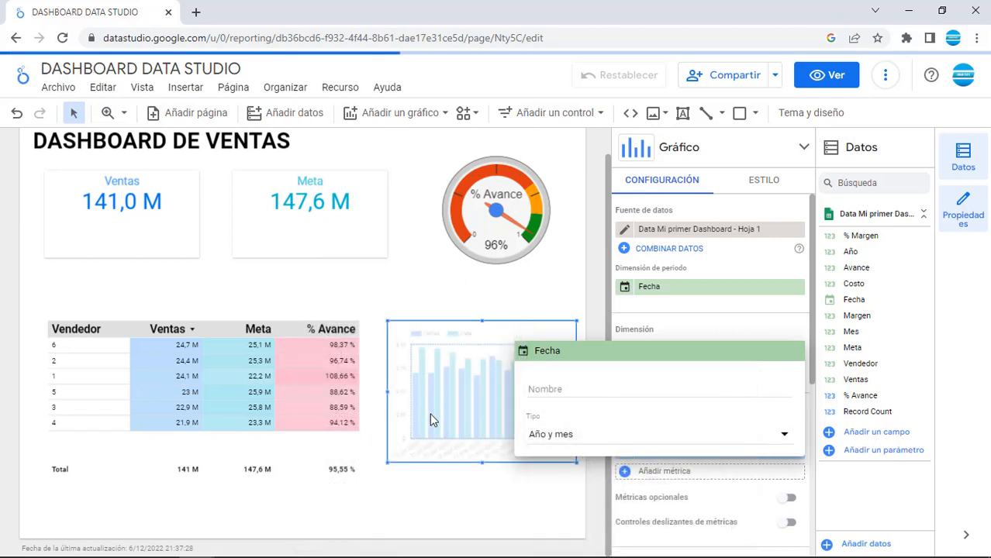
left_click(372, 357)
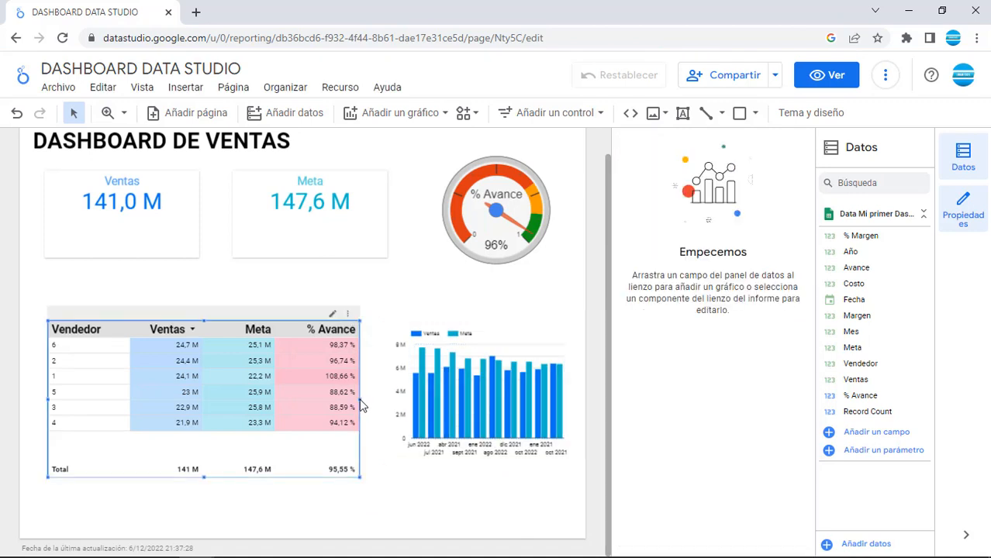
Narrow the seller table and enlarge the column chart towards it, leaving nothing selected
left_click_drag(358, 398, 308, 399)
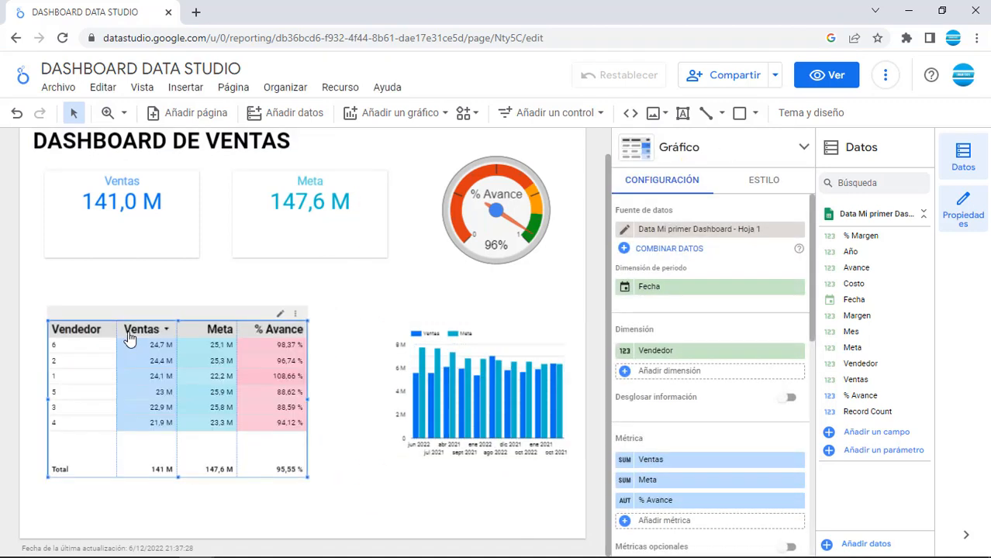
left_click(482, 327)
left_click_drag(453, 324, 414, 321)
left_click(548, 283)
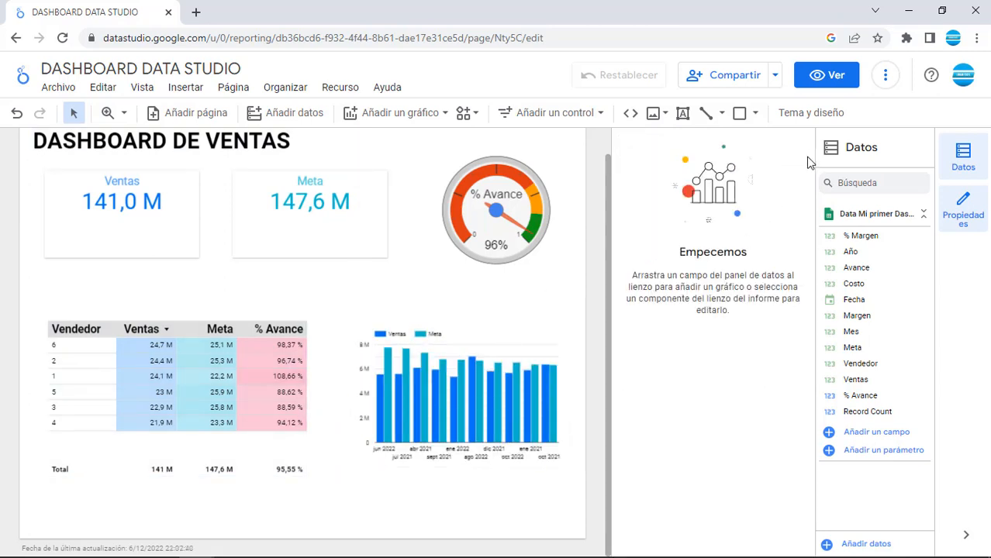
Preview the report in view mode, check the whole page, and return to editing
left_click(827, 76)
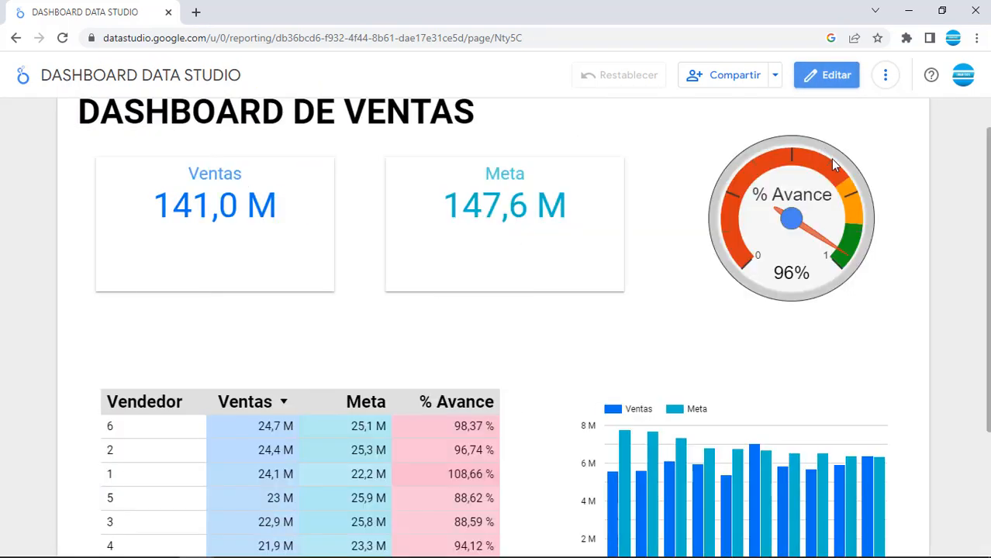
scroll(763, 265, "down", 2)
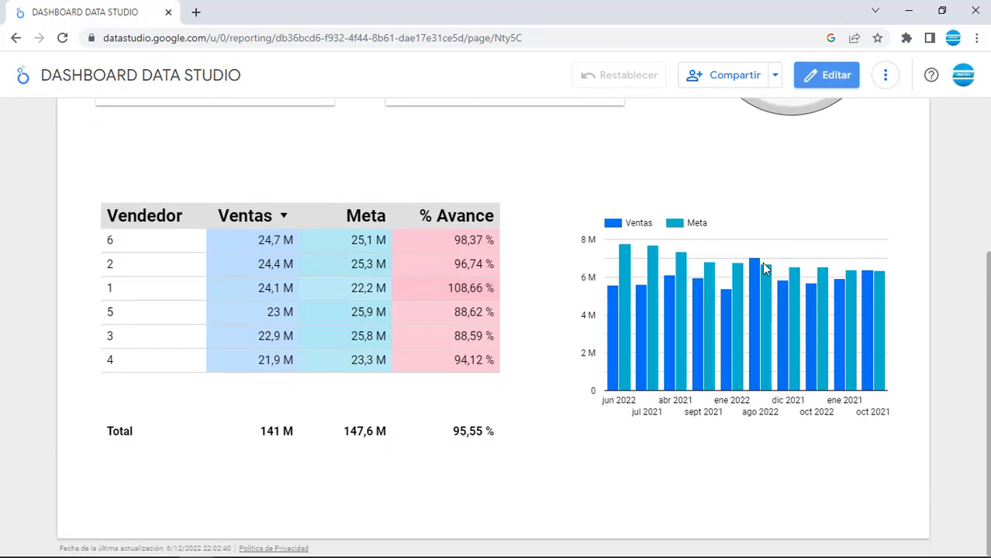
scroll(763, 265, "up", 3)
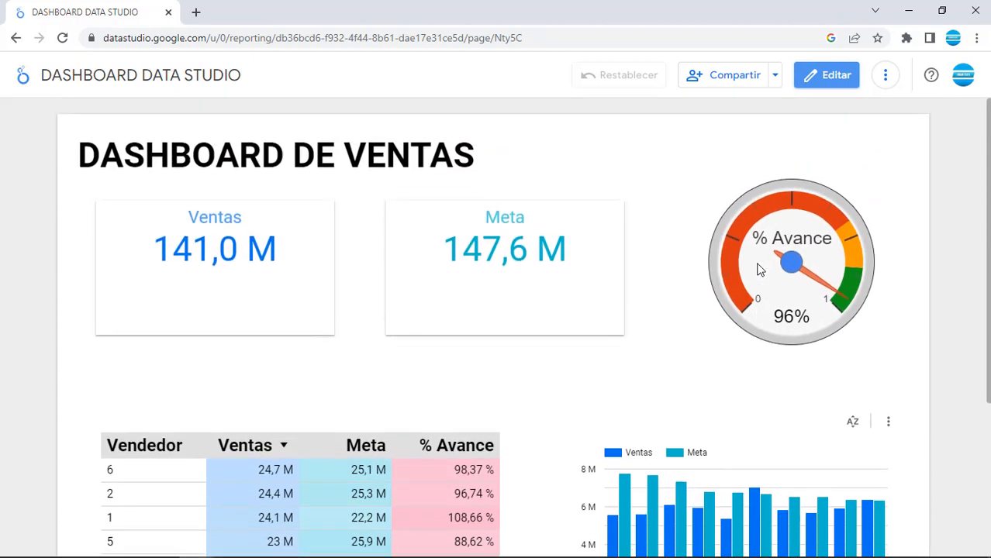
left_click(823, 78)
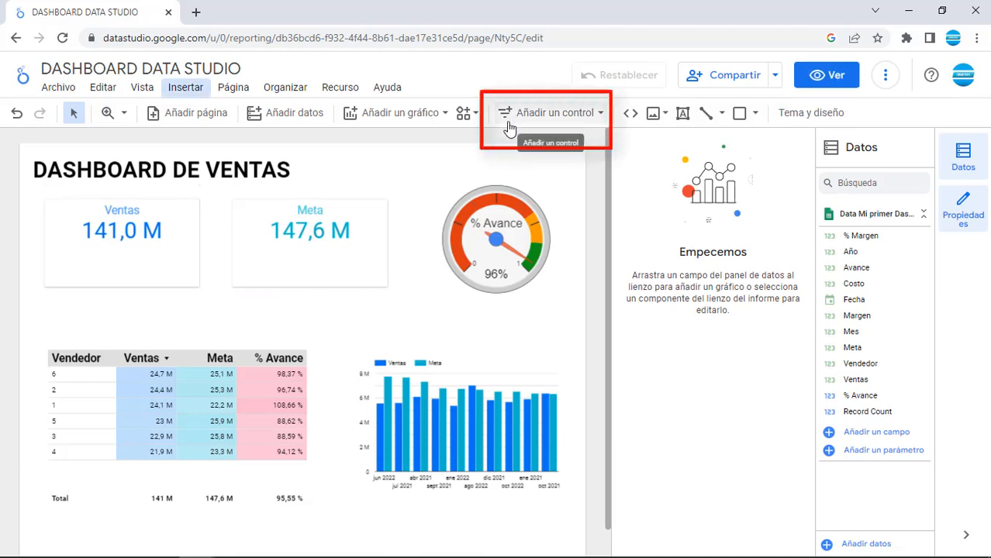
Insert a Filtro por periodo control between the Ventas scorecard and the seller table
left_click(597, 116)
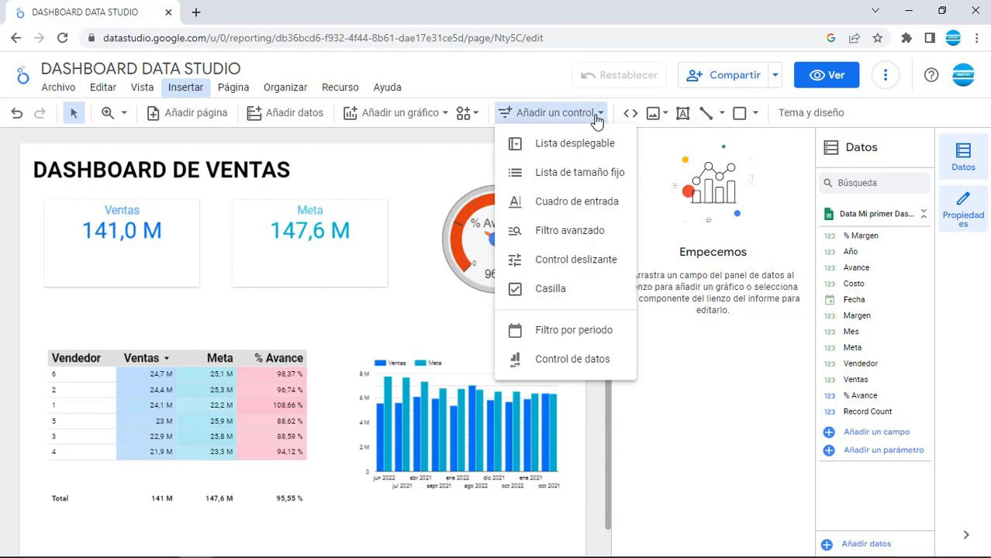
left_click(582, 339)
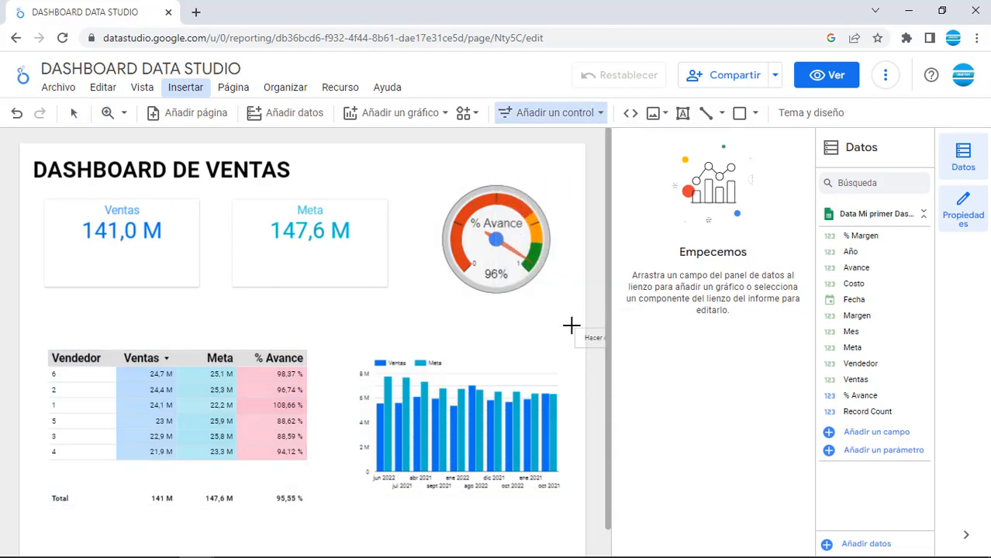
left_click(48, 301)
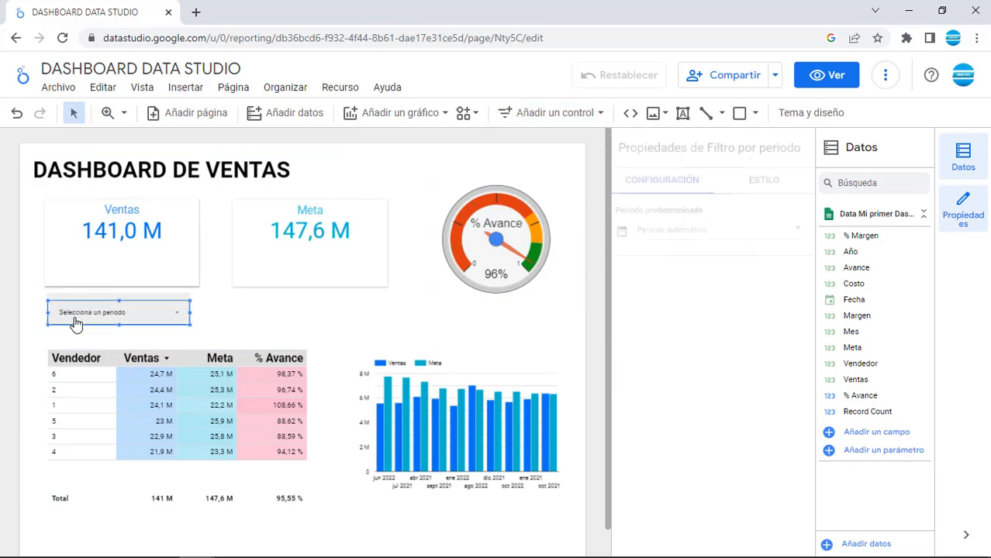
Apply a fixed date range from 1 January 2022 to 31 January 2022 in the period filter
scroll(213, 292, "down", 1)
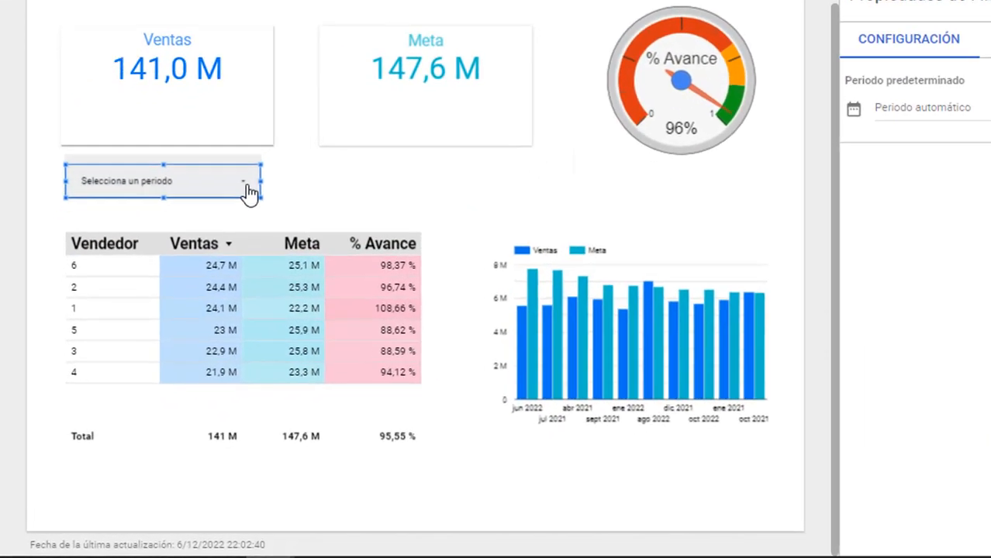
left_click(186, 283)
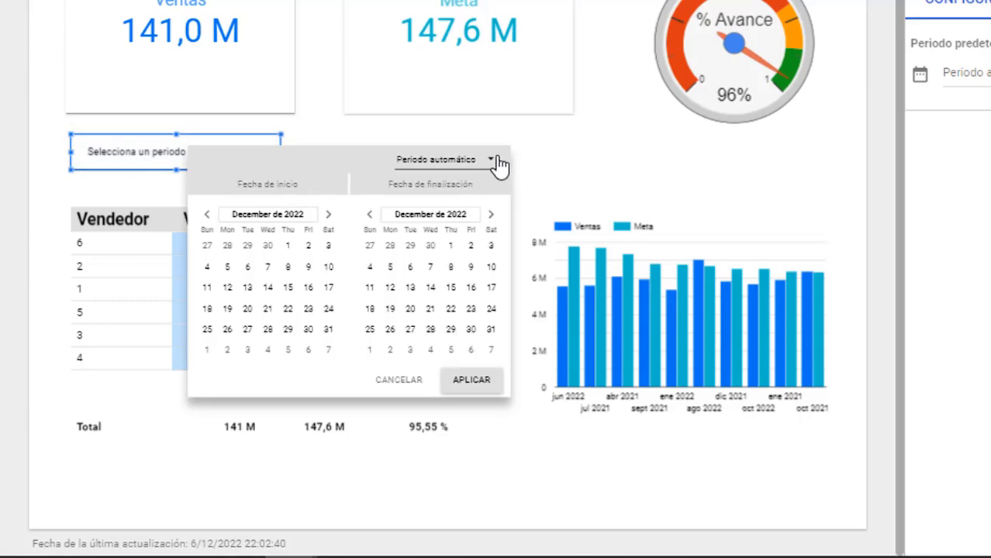
left_click(281, 214)
left_click(214, 233)
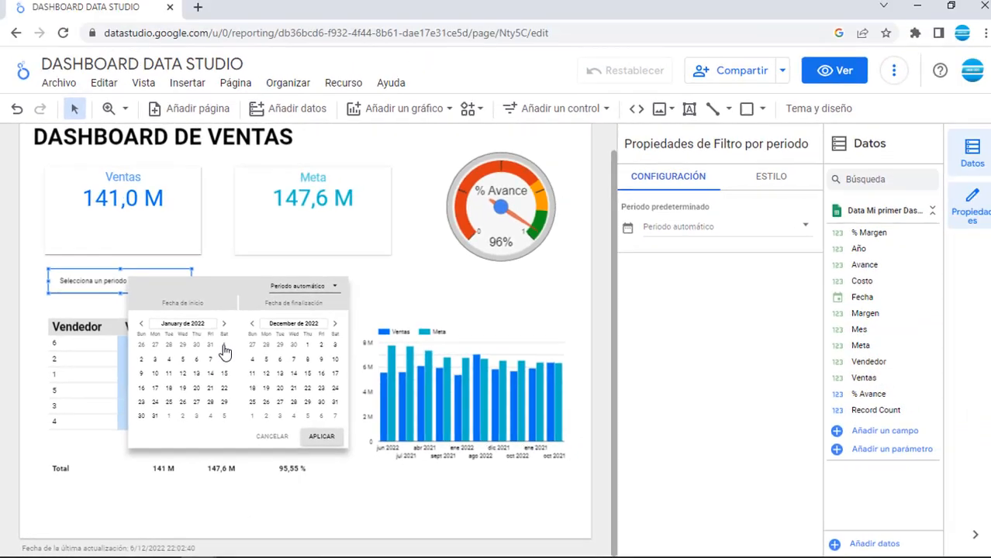
left_click(328, 245)
left_click(223, 347)
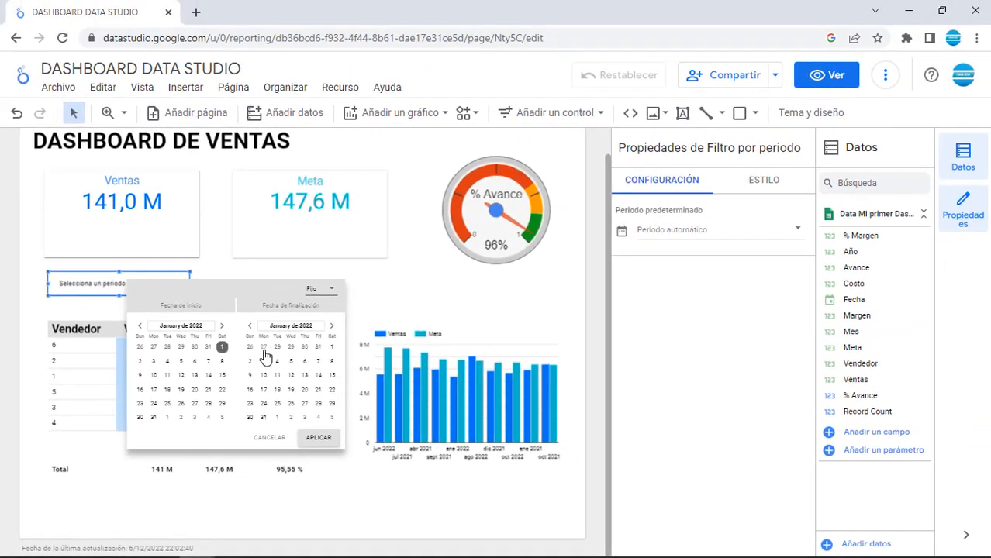
left_click(264, 417)
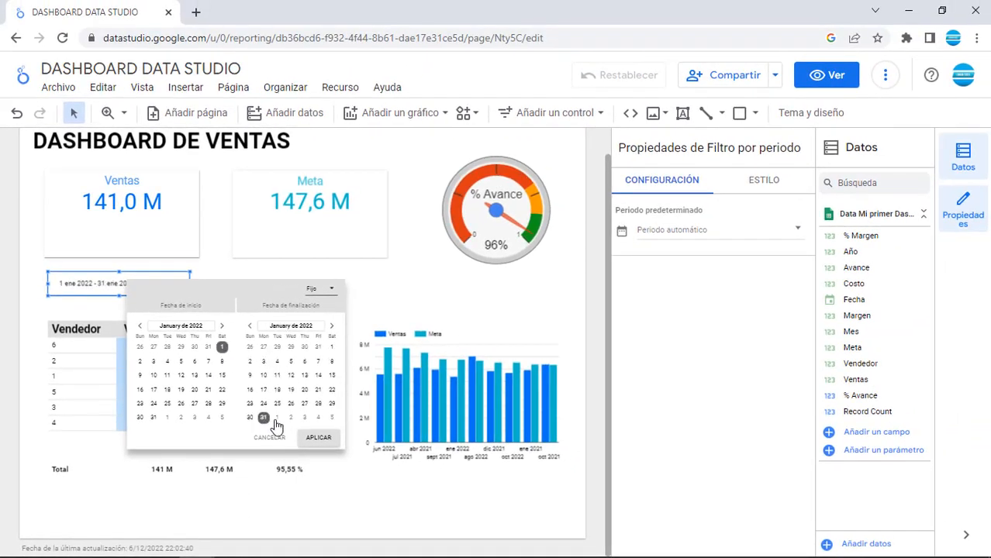
left_click(320, 439)
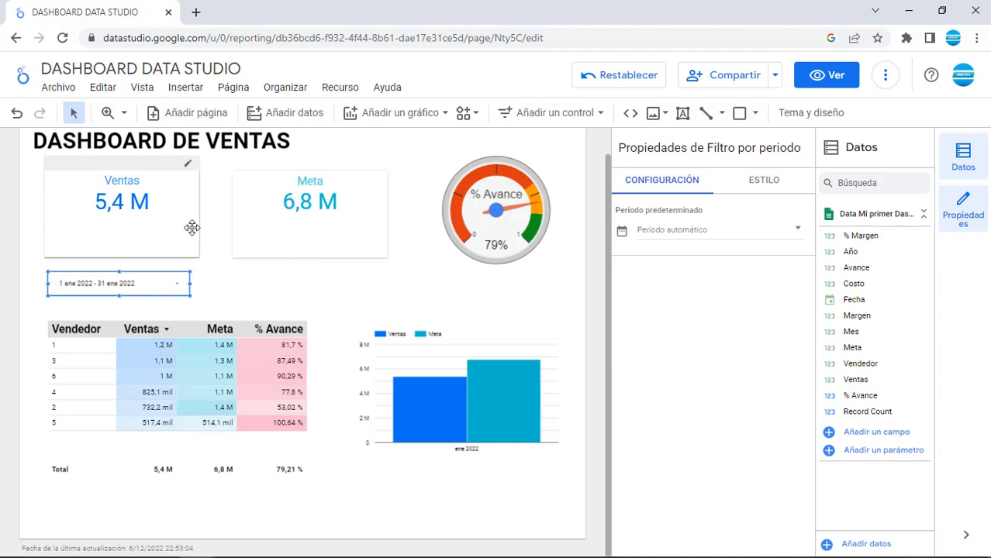
left_click(285, 231)
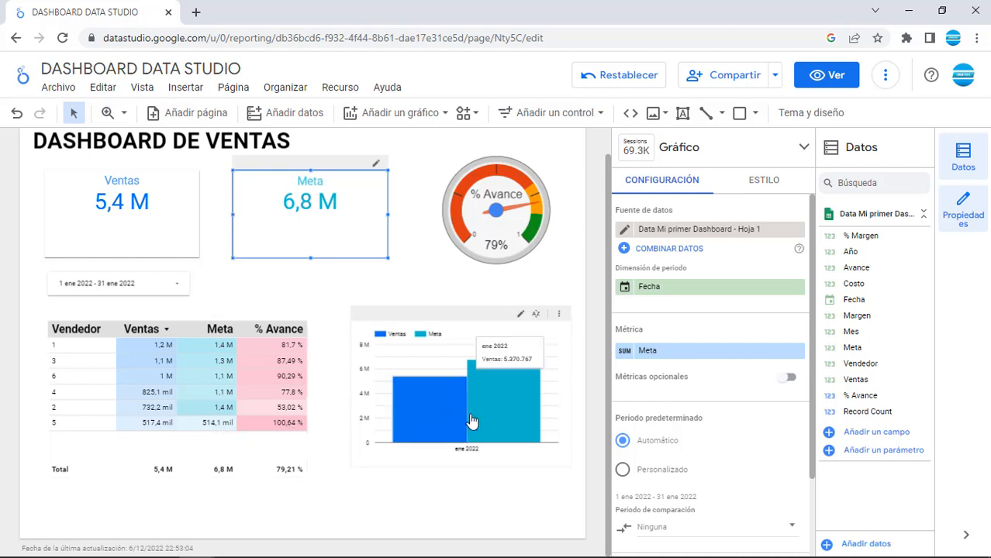
mouse_move(473, 416)
left_click(172, 233)
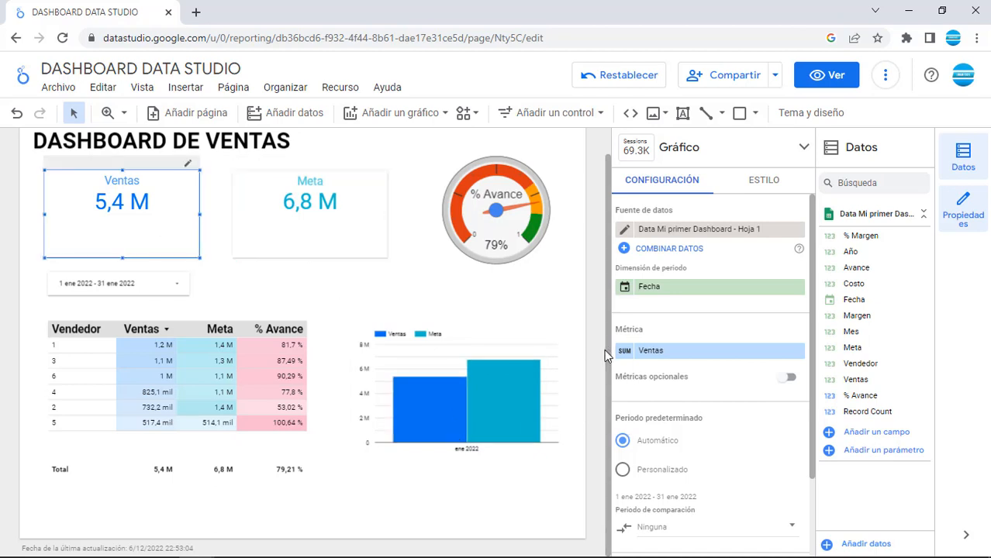
left_click(265, 244)
Set the Ventas scorecard's comparison period to Año anterior and apply it
left_click(173, 239)
scroll(698, 381, "down", 3)
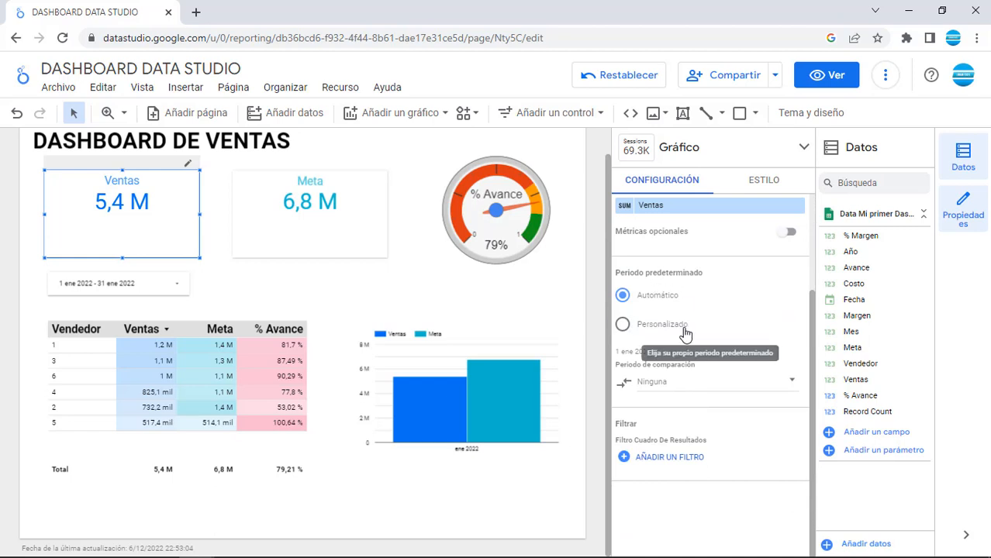
left_click(655, 324)
left_click(789, 390)
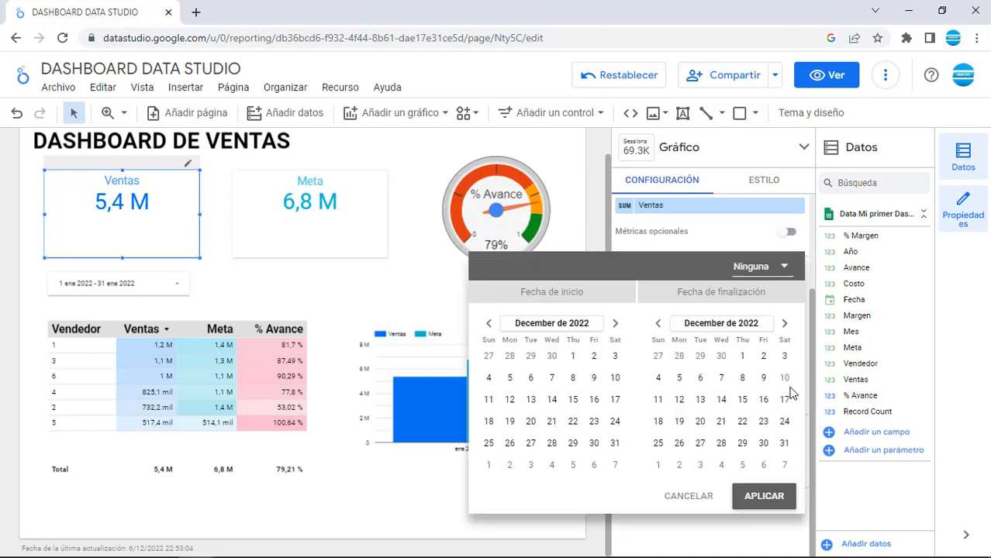
left_click(784, 266)
left_click(748, 267)
left_click(785, 267)
left_click(764, 233)
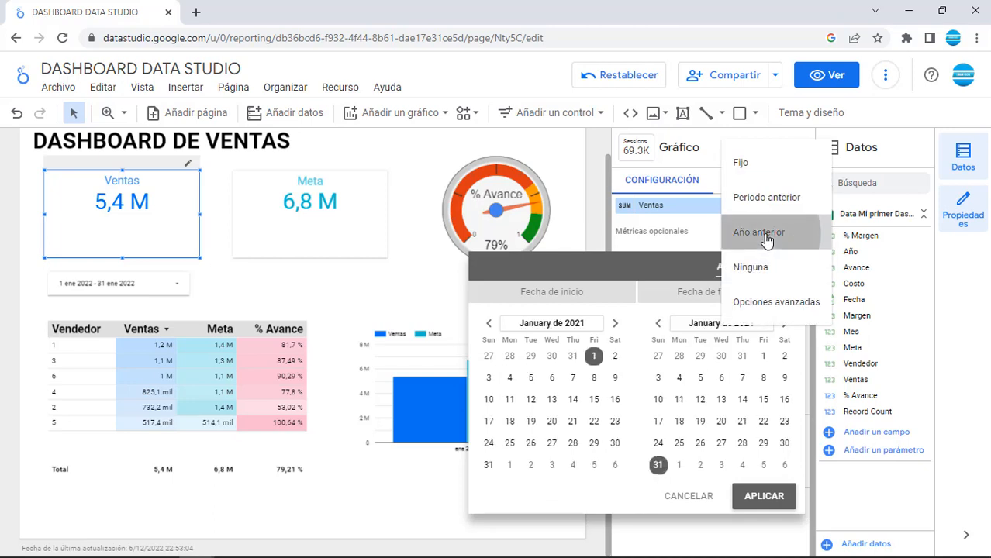
Give the Meta scorecard the Año anterior comparison period and deselect it
left_click(345, 227)
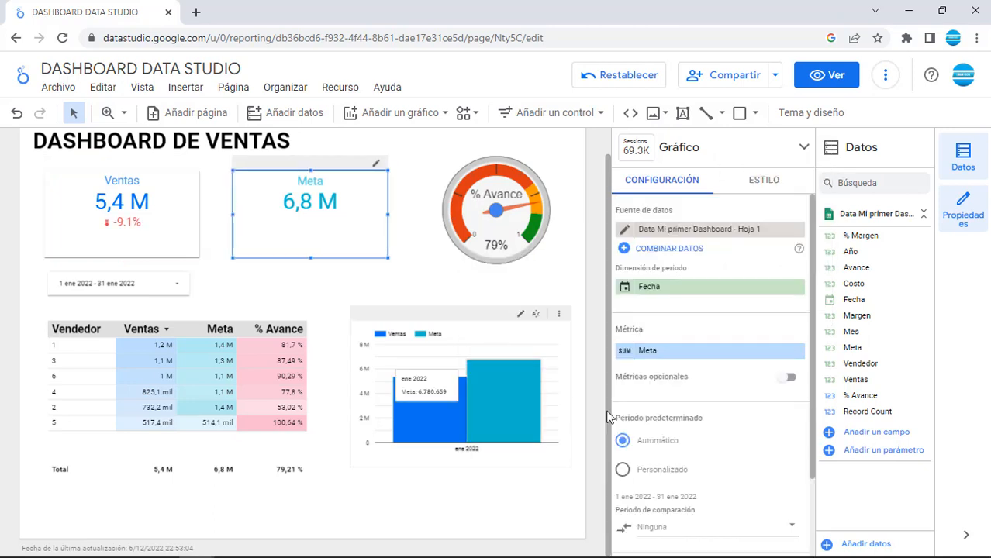
left_click(683, 423)
left_click(764, 266)
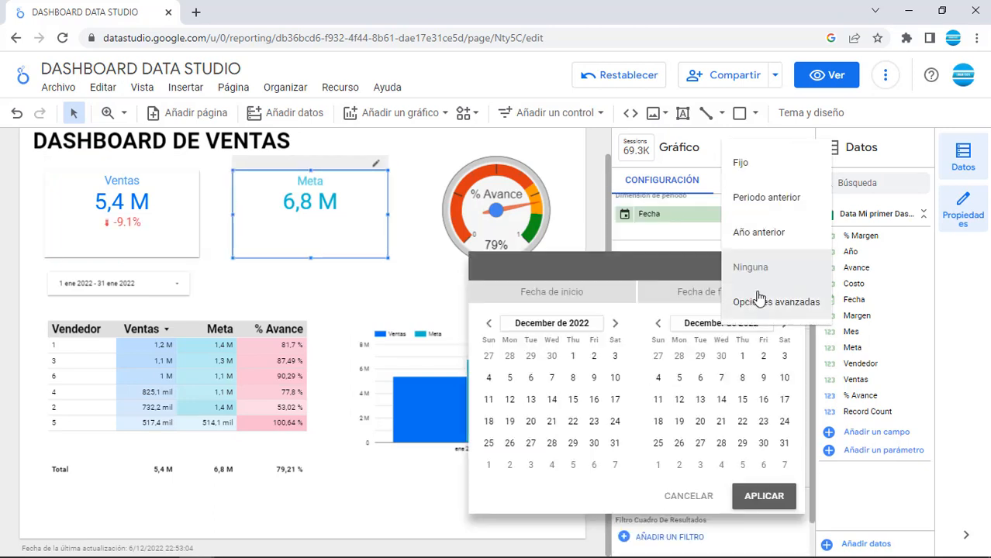
left_click(763, 232)
left_click(752, 497)
left_click(404, 257)
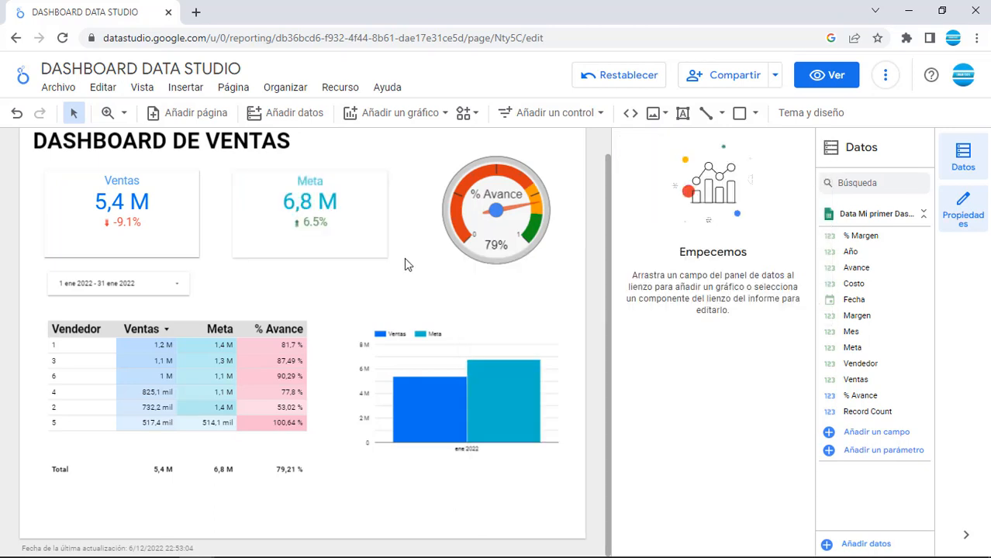
Switch the report to view mode and present it in full screen
left_click(824, 78)
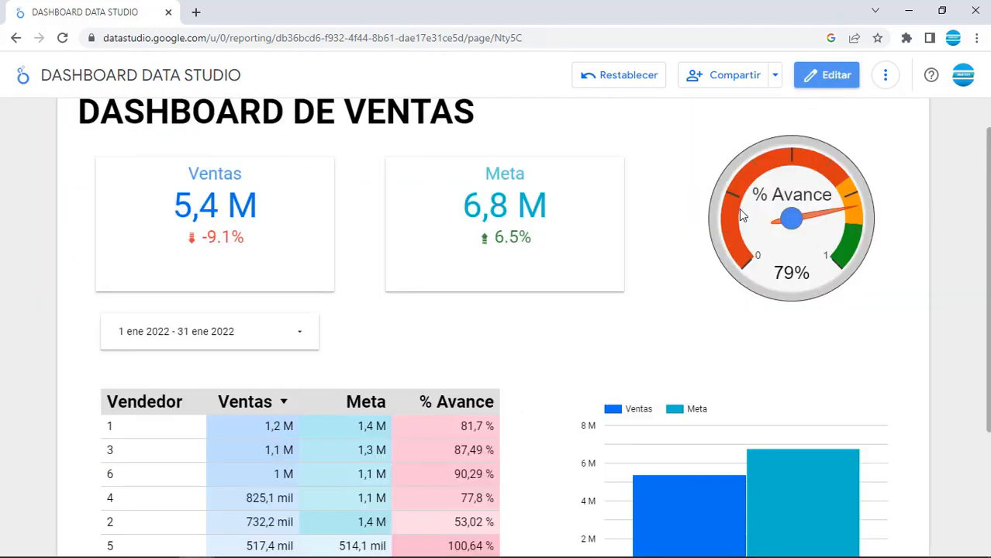
left_click(886, 75)
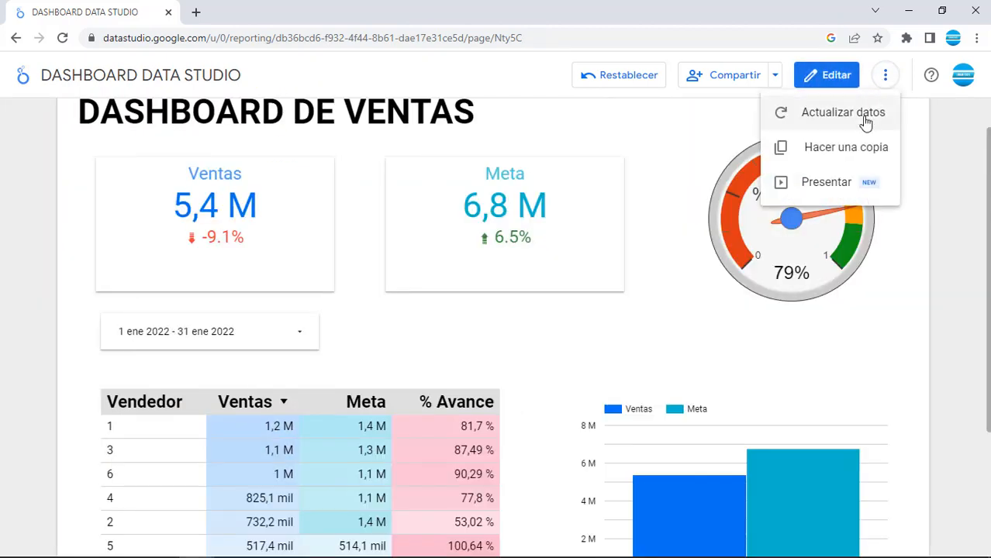
left_click(886, 75)
left_click(885, 75)
left_click(792, 183)
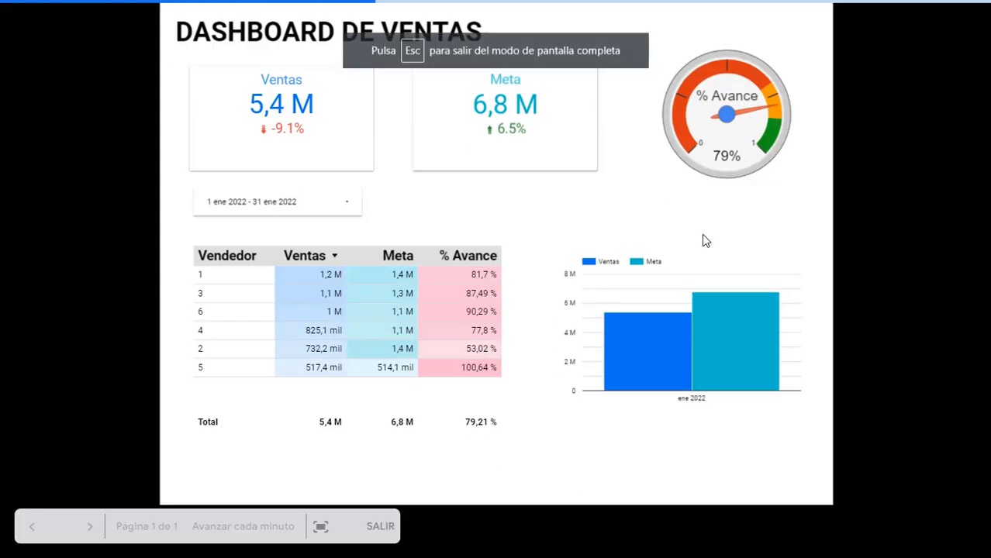
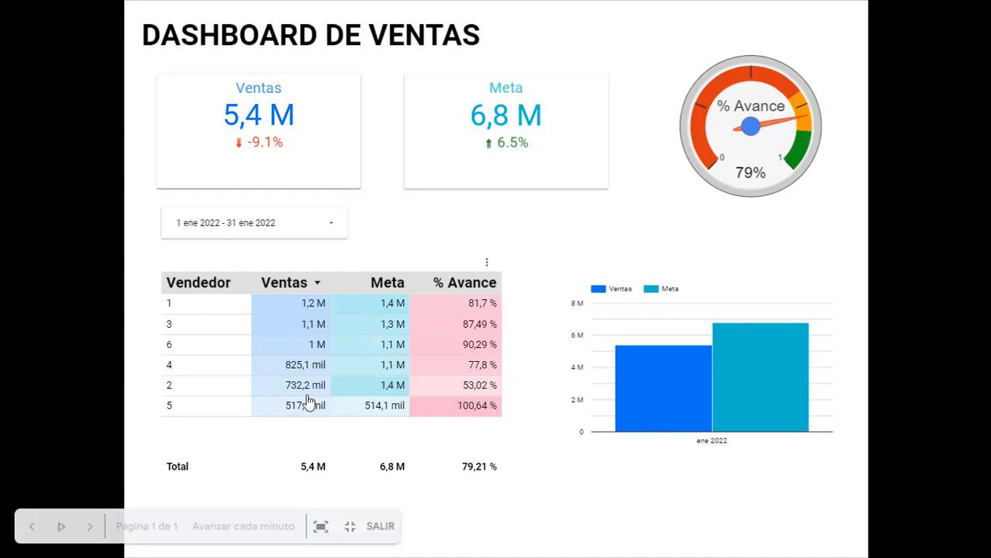
Extend the period filter to 31 December 2022, keeping 1 January 2022 as the start date, and apply it
left_click(331, 226)
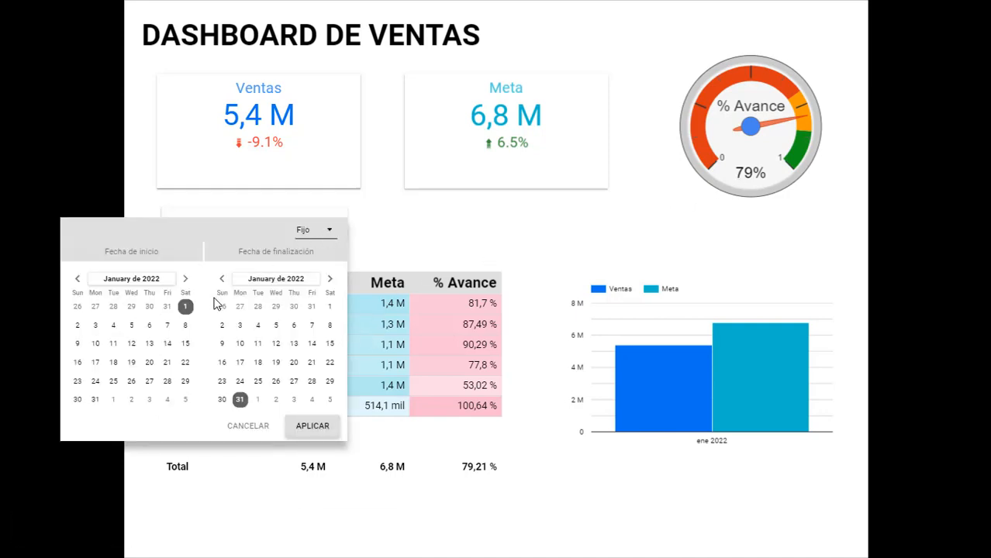
left_click(276, 282)
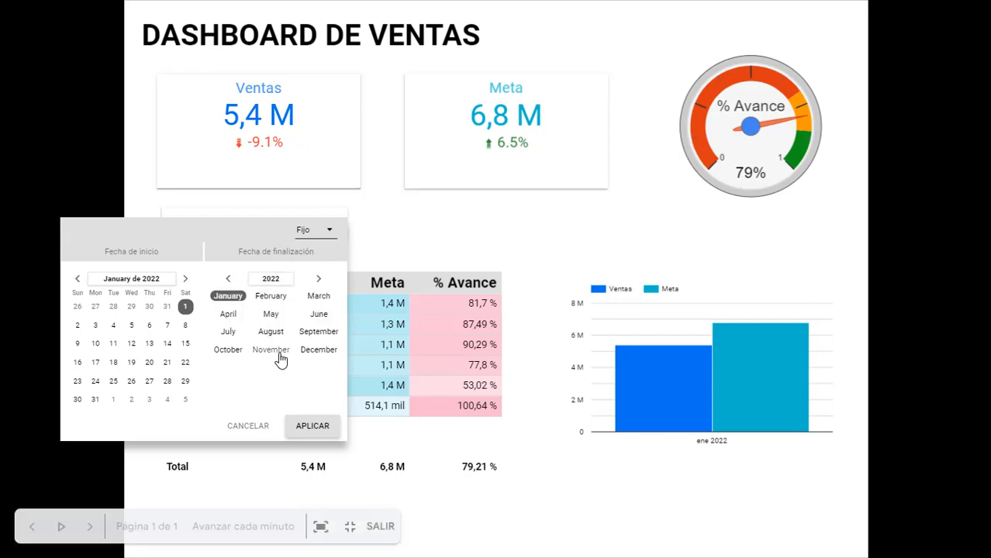
left_click(312, 351)
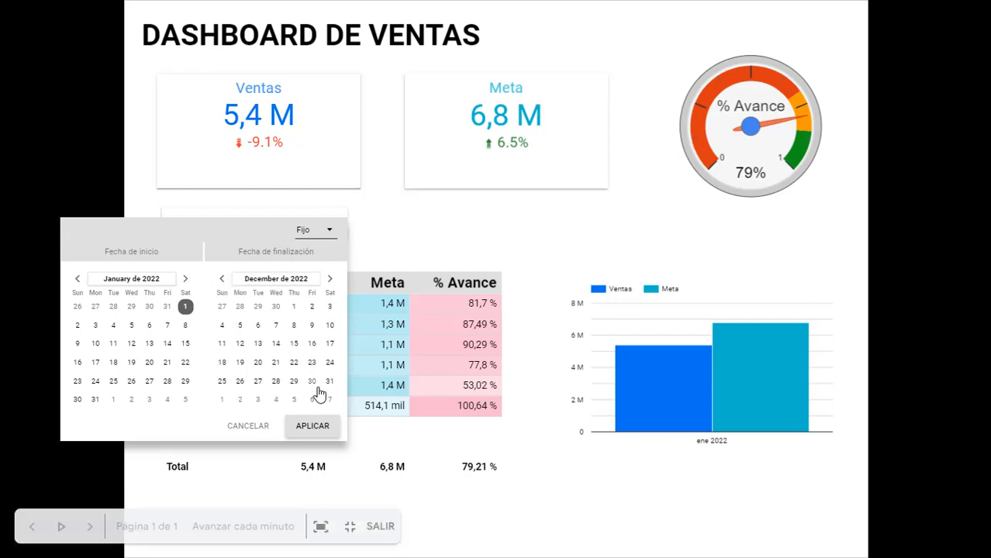
left_click(329, 381)
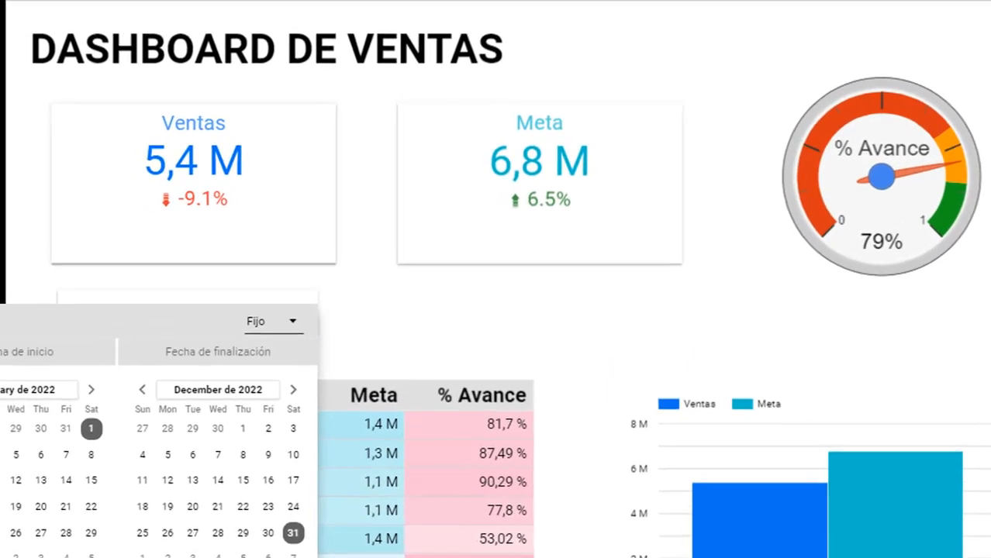
left_click(291, 552)
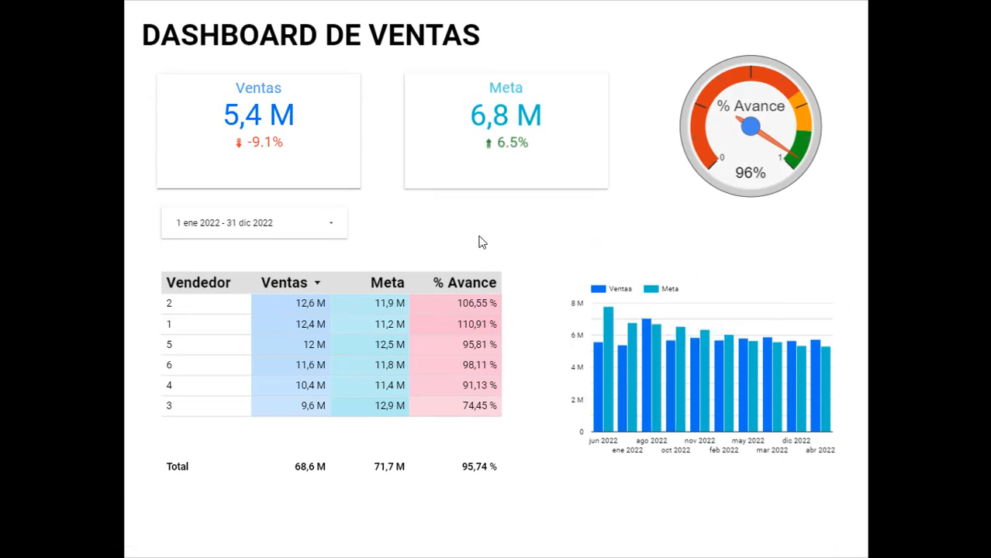
Leave the full-screen presentation and examine the scorecards, % Avance gauge, seller table totals and column chart for the whole year
key("Escape")
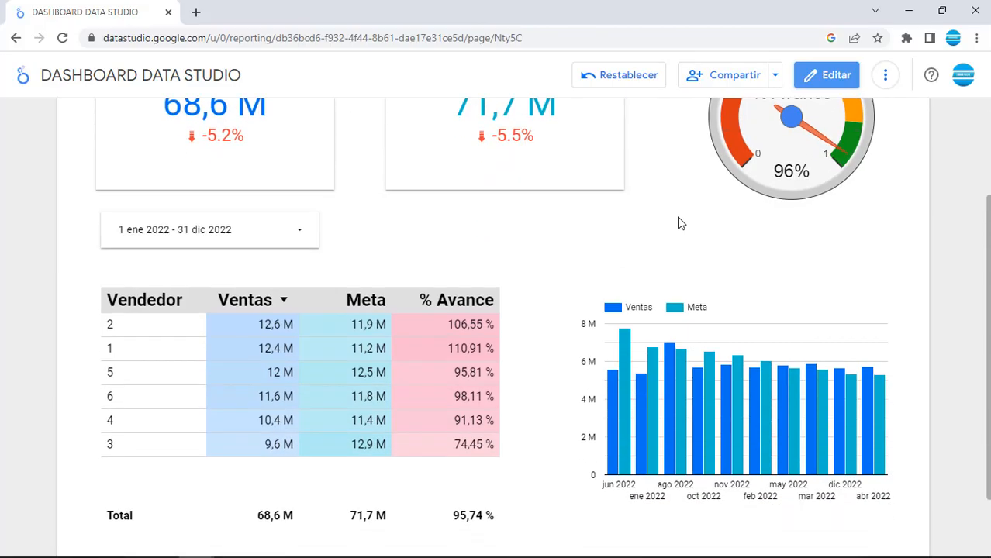
scroll(324, 279, "down", 1)
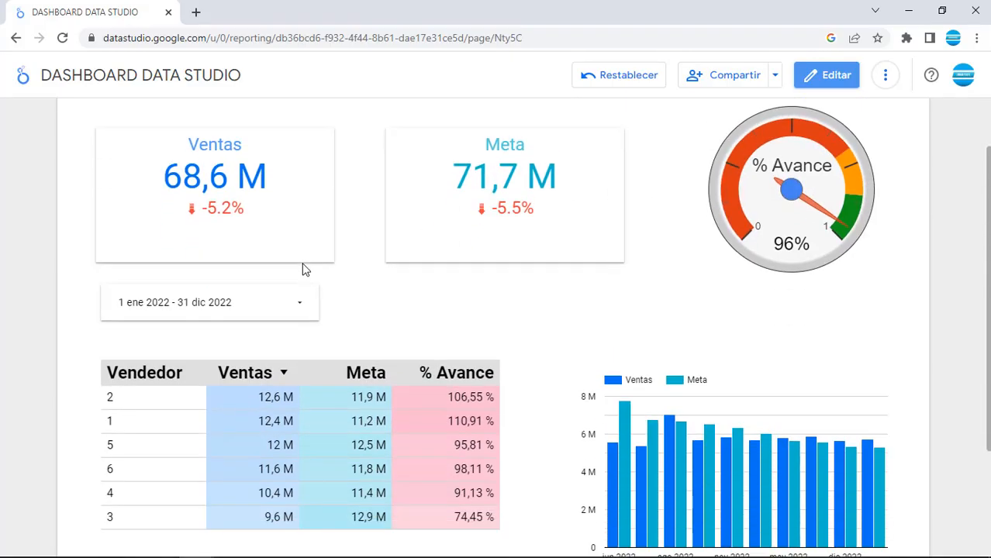
scroll(303, 266, "down", 2)
scroll(302, 266, "up", 2)
scroll(302, 275, "up", 1)
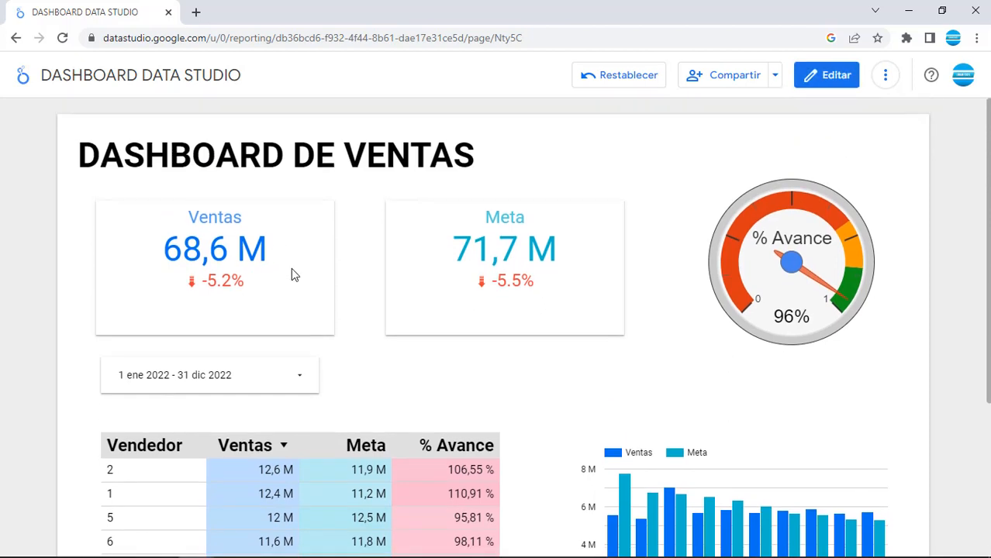
scroll(276, 231, "down", 2)
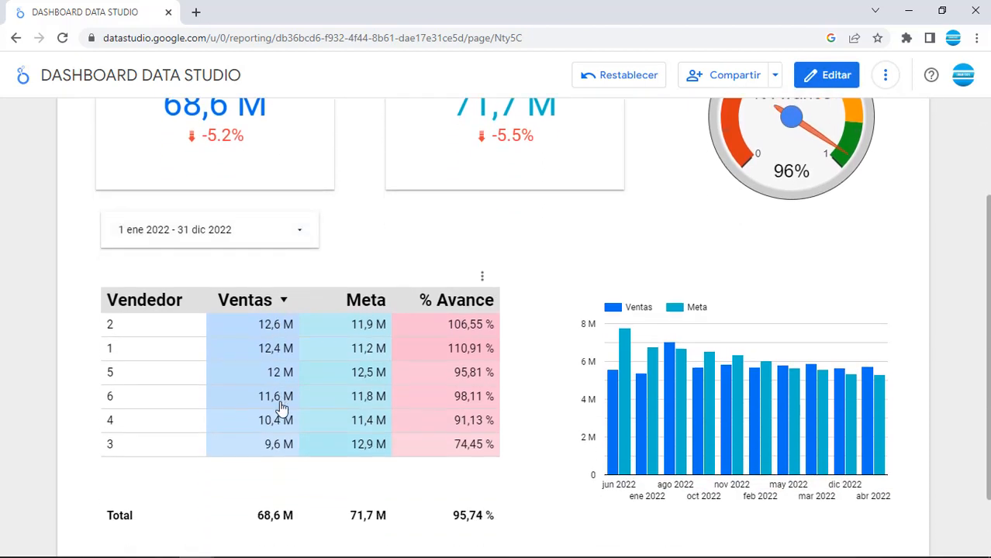
scroll(281, 409, "down", 1)
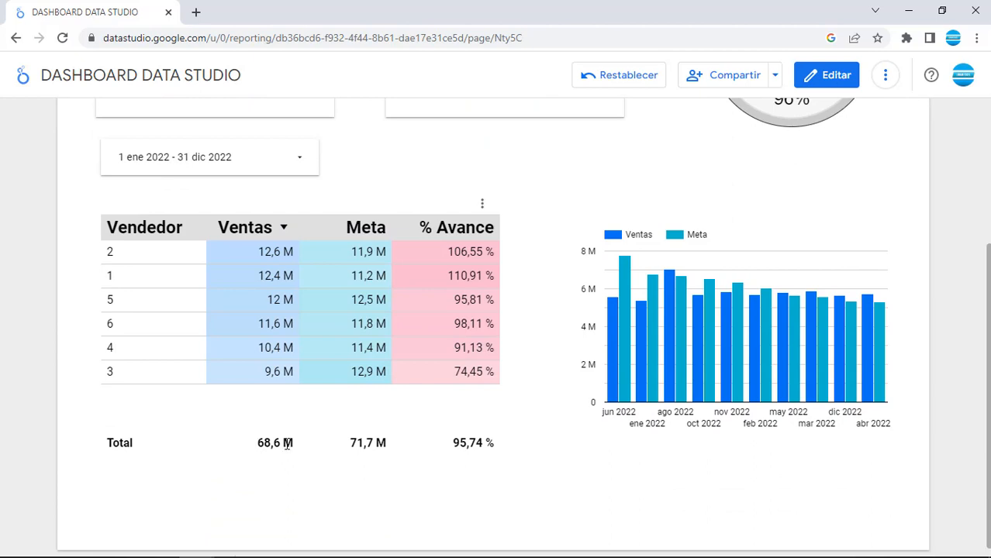
scroll(385, 403, "up", 2)
scroll(376, 392, "down", 1)
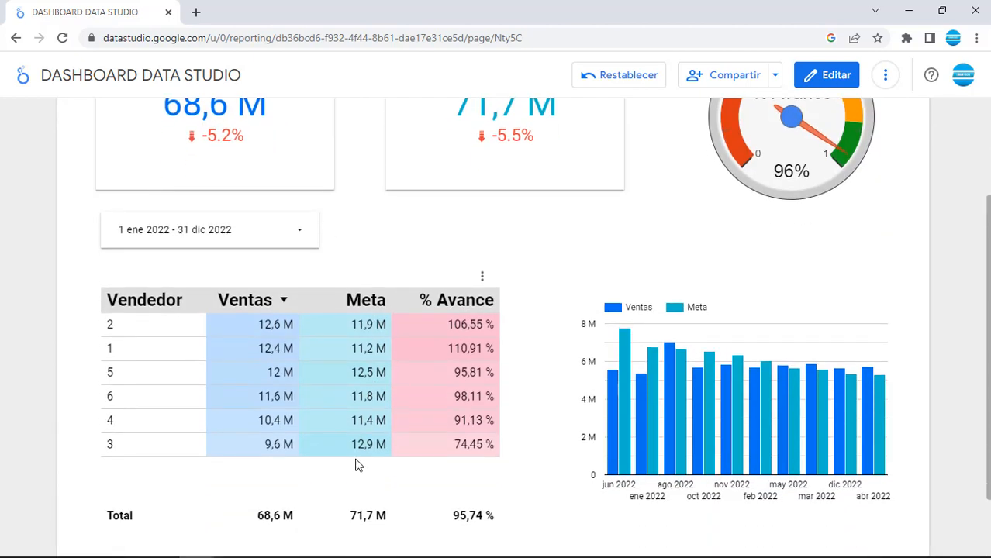
scroll(356, 415, "up", 1)
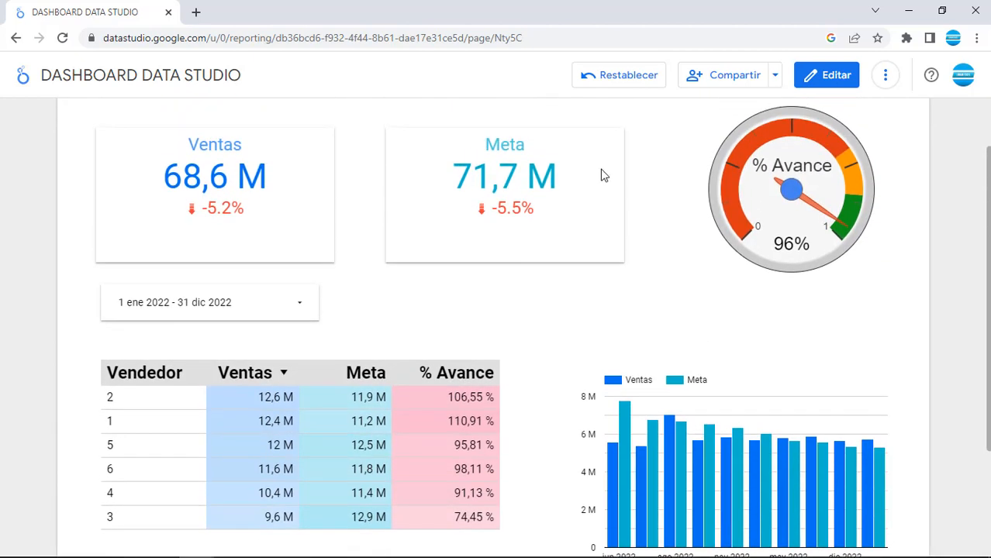
Return the report to edit mode and inspect the period settings of the Ventas and Meta scorecards and the gauge
left_click(826, 75)
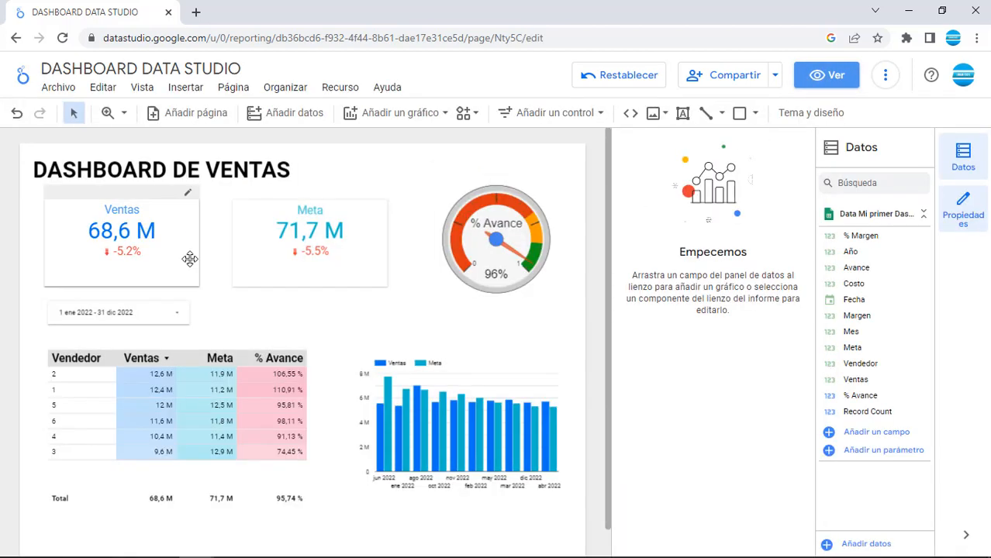
left_click(190, 257)
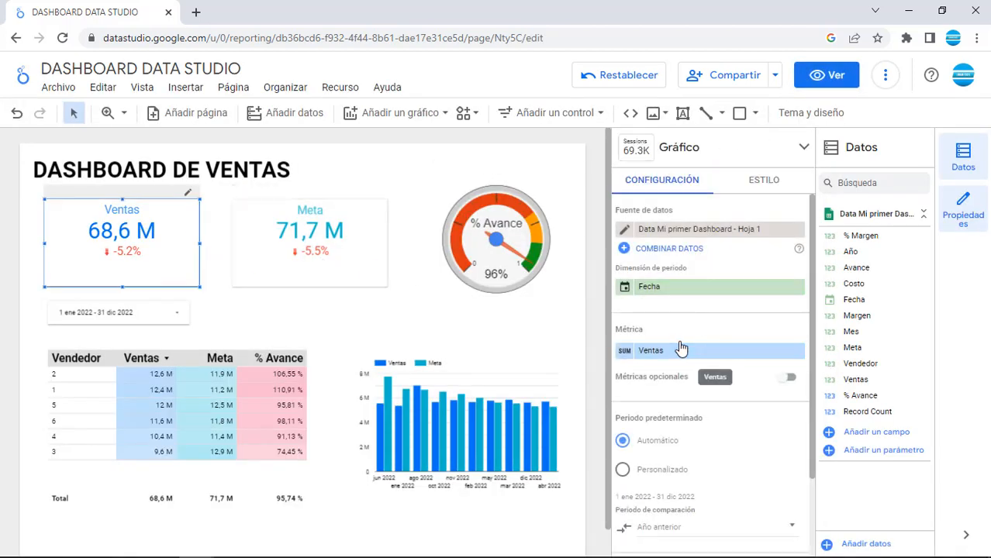
scroll(676, 376, "down", 1)
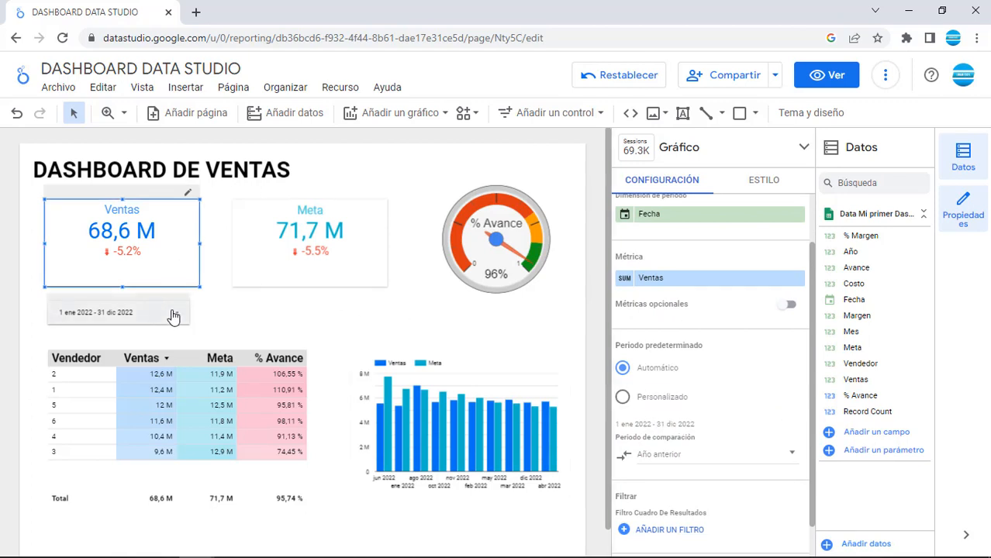
left_click(268, 265)
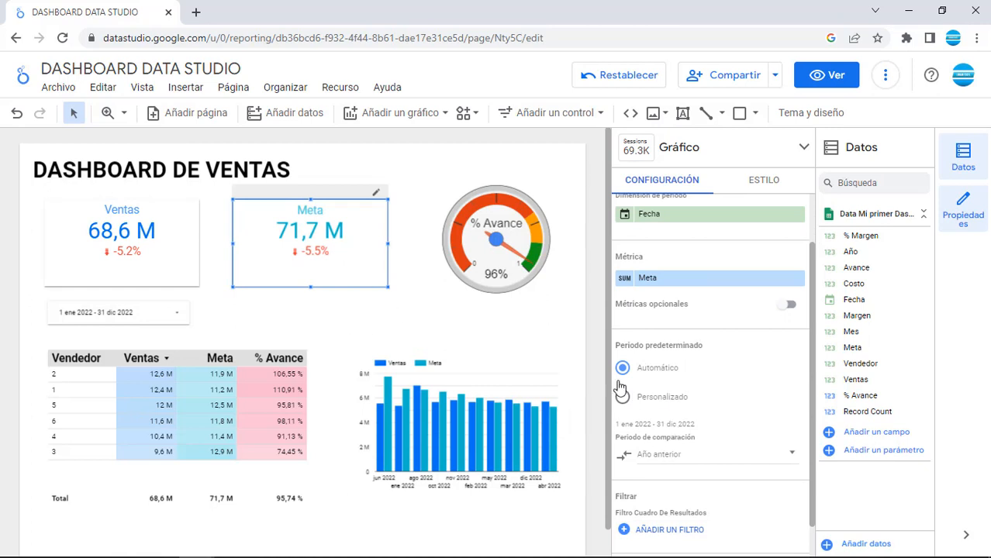
left_click(192, 264)
left_click(504, 264)
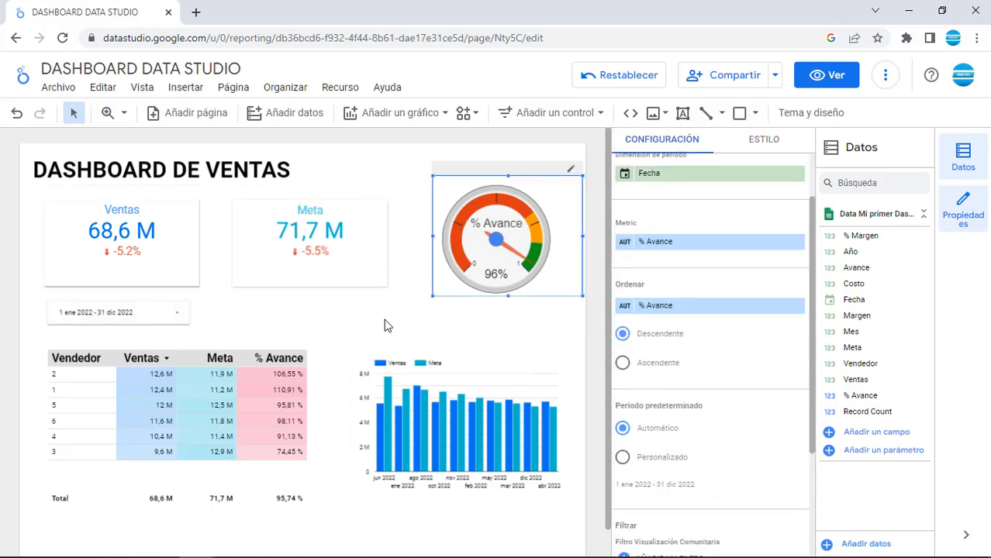
Set the Ventas scorecard's default period to Personalizado and test the period filter with 1 January to 19 January 2022
left_click(181, 265)
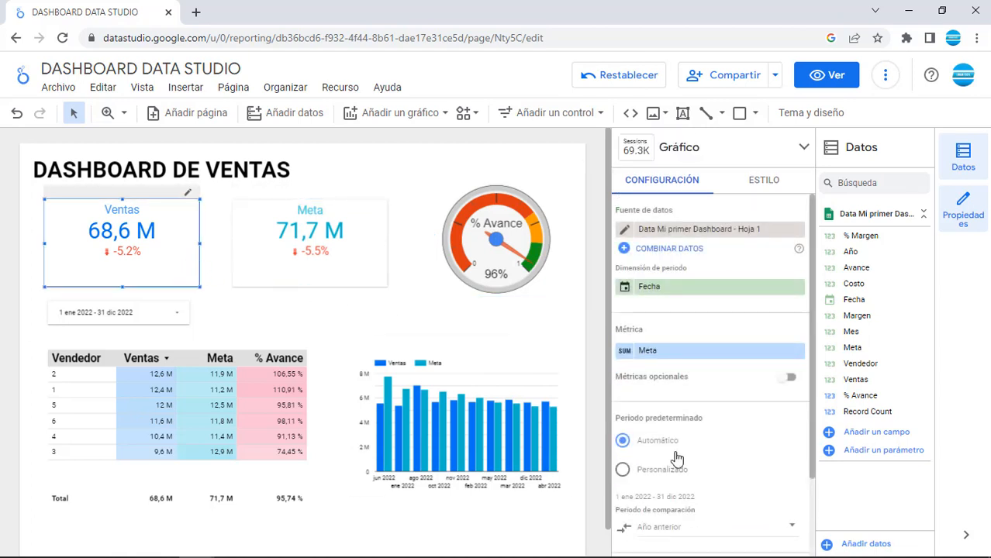
left_click(623, 471)
scroll(441, 365, "down", 1)
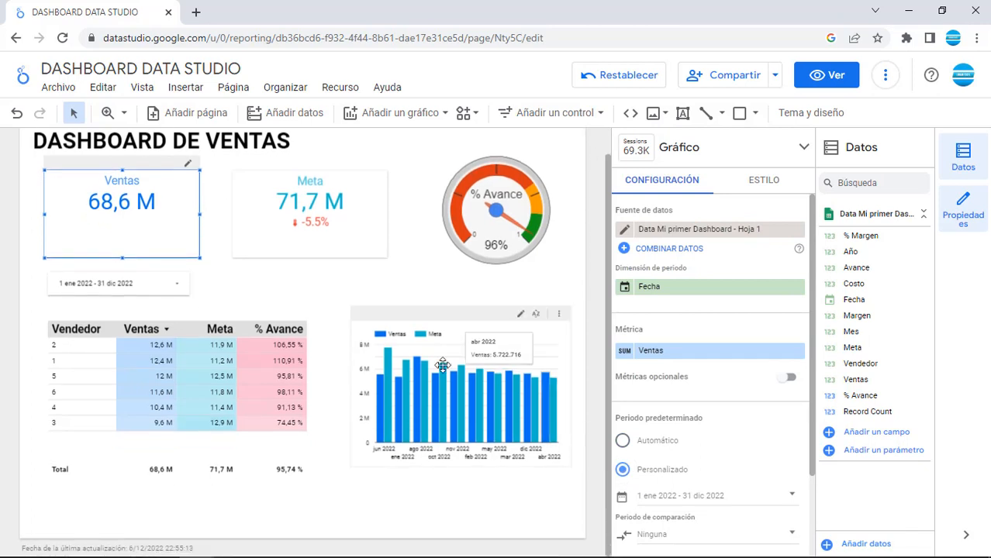
left_click(177, 285)
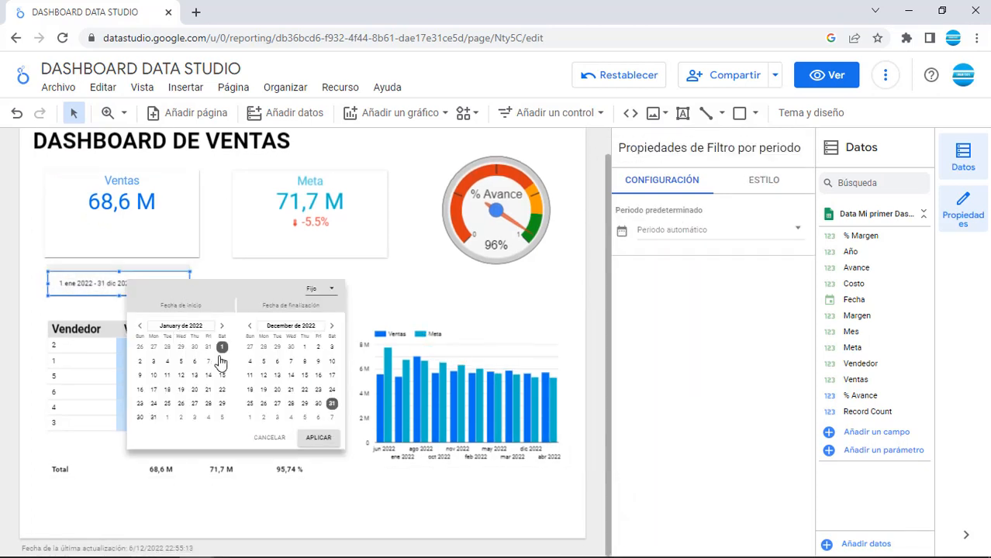
left_click(263, 375)
Set the Ventas scorecard's default period back to Automático
left_click(181, 233)
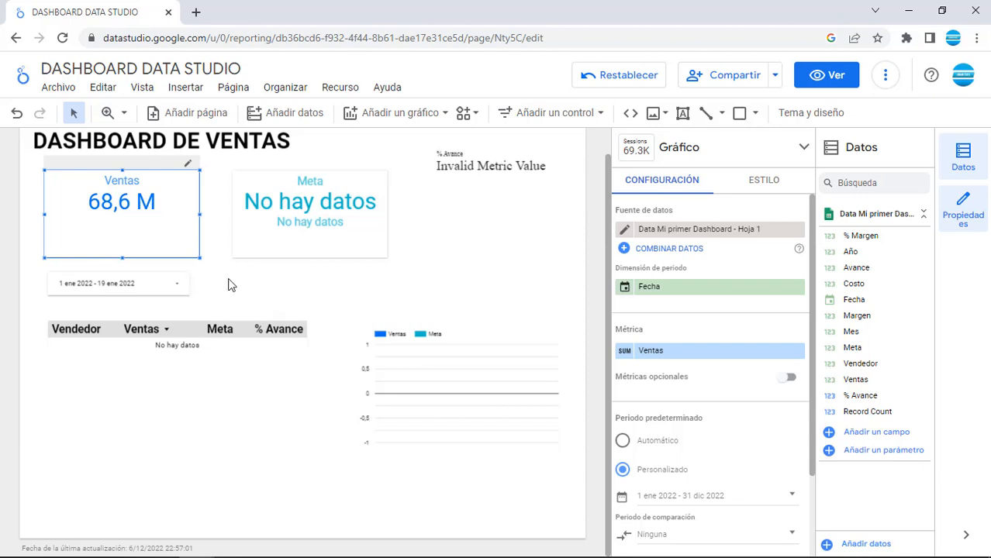
scroll(641, 446, "down", 1)
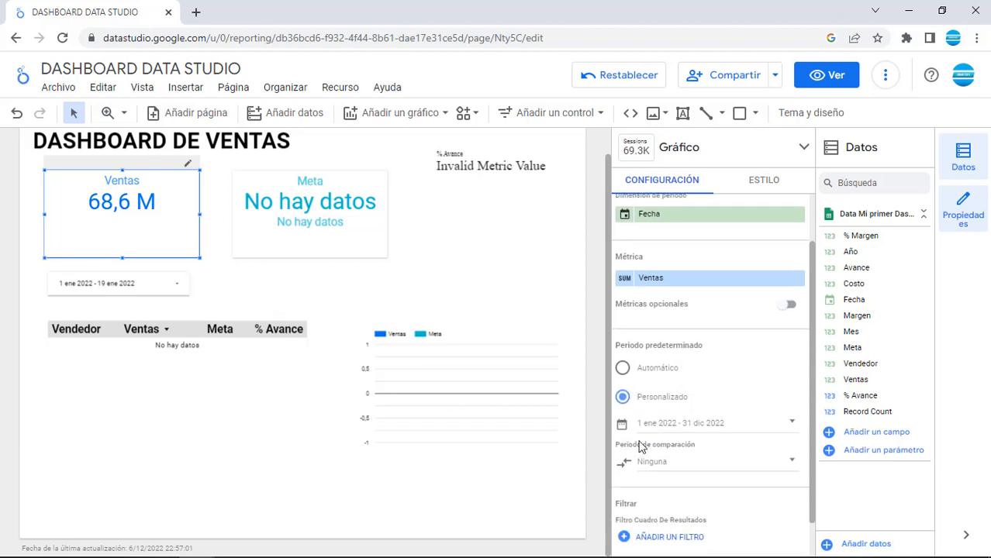
left_click(622, 367)
Apply the range 1 January 2022 to 31 December 2022 in the period filter
left_click(155, 283)
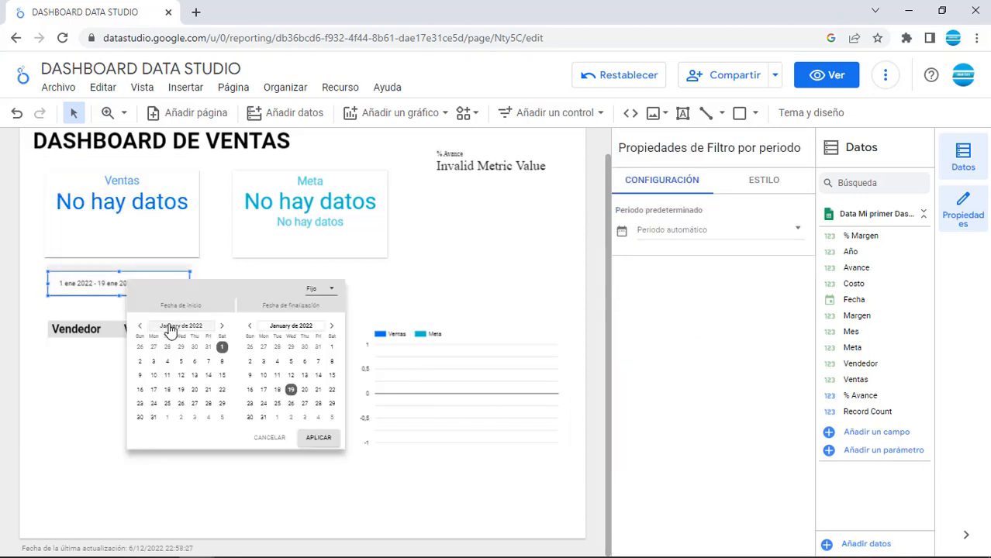
left_click(172, 326)
left_click(143, 338)
left_click(223, 348)
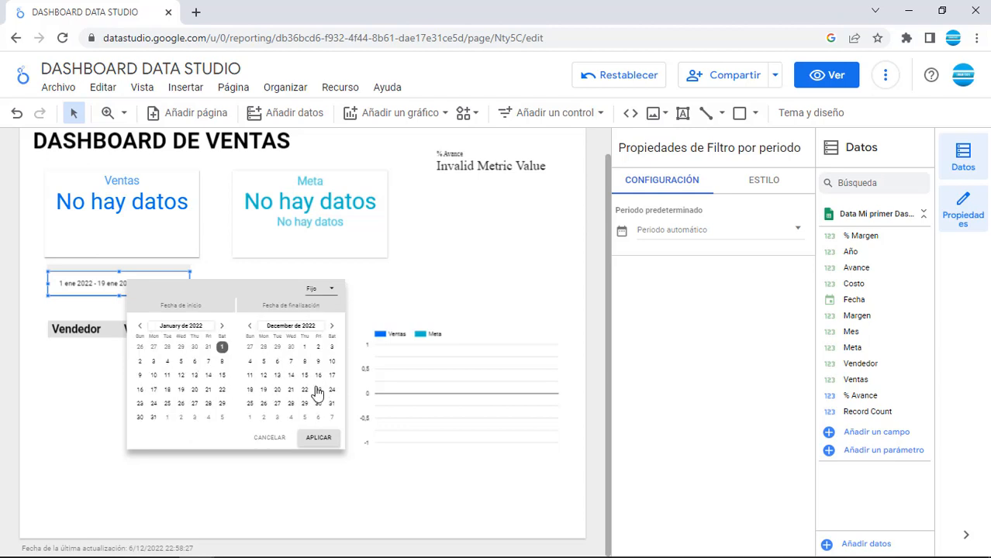
left_click(331, 403)
left_click(324, 438)
Set the Ventas scorecard's comparison period to Año anterior again and apply it
left_click(122, 217)
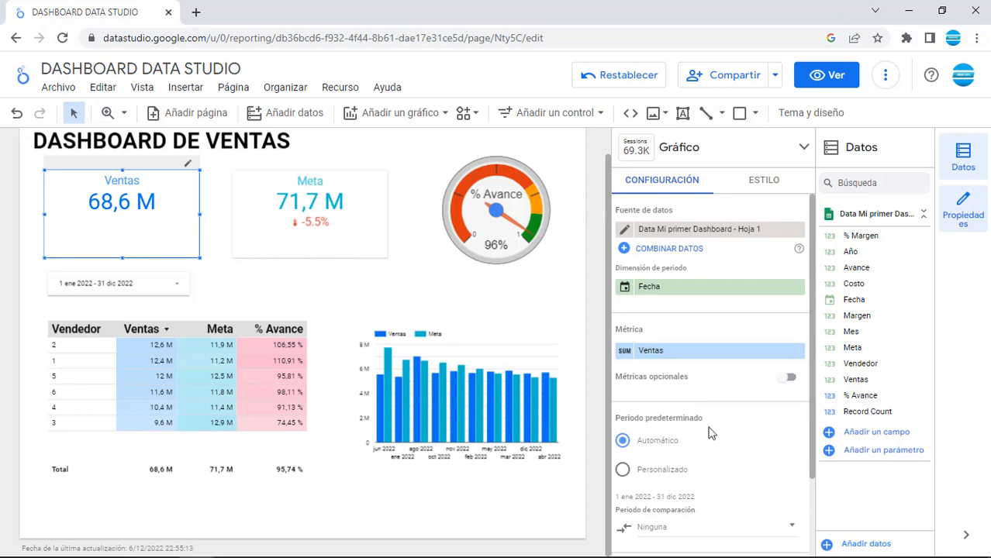
scroll(711, 438, "down", 1)
left_click(696, 455)
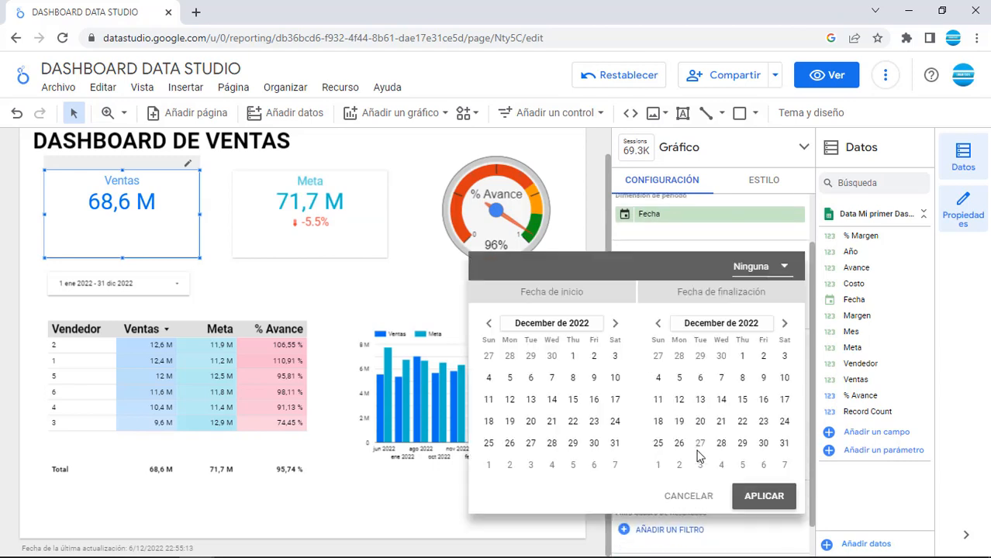
left_click(780, 272)
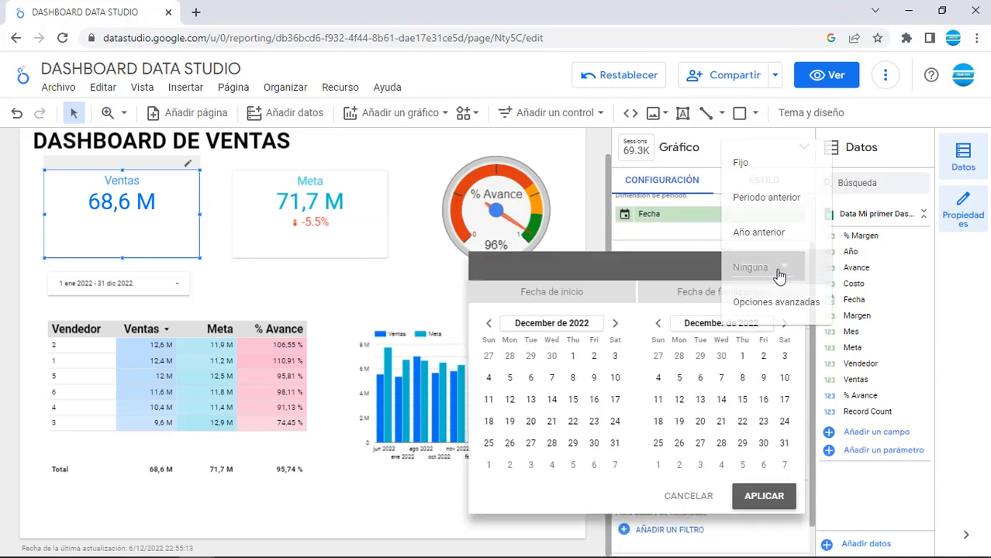
left_click(771, 233)
left_click(778, 498)
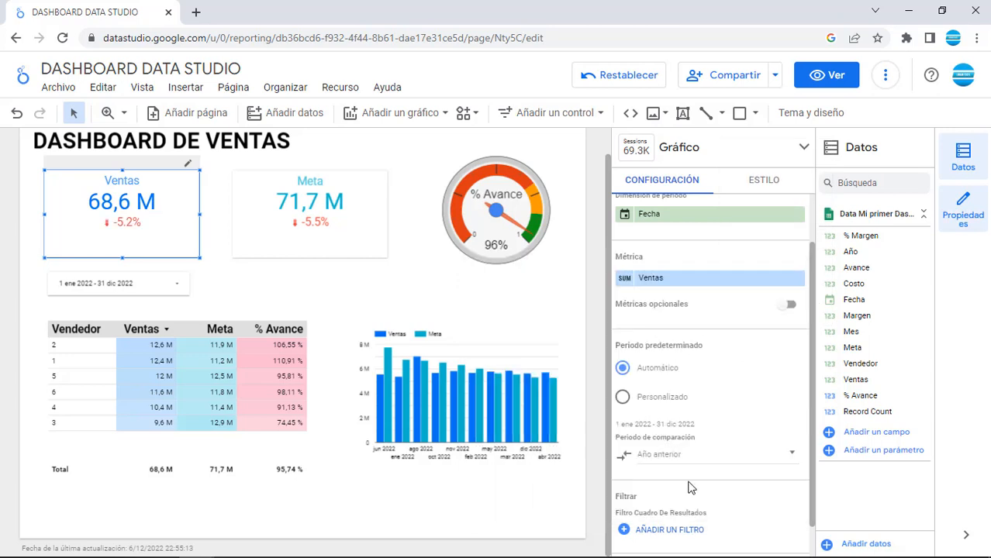
Deselect the scorecard, switch the report to view mode and present it in full screen
left_click(557, 278)
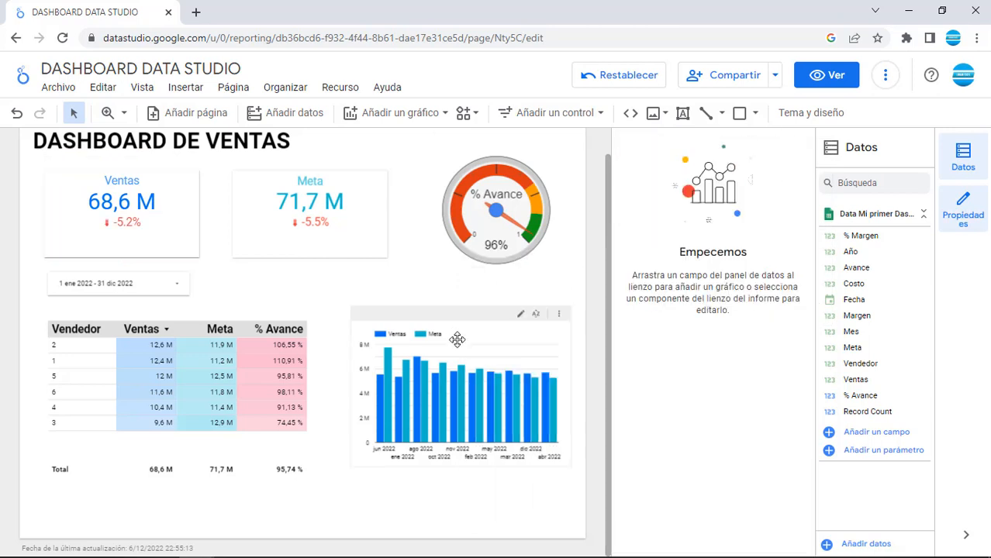
left_click(567, 259)
left_click(829, 75)
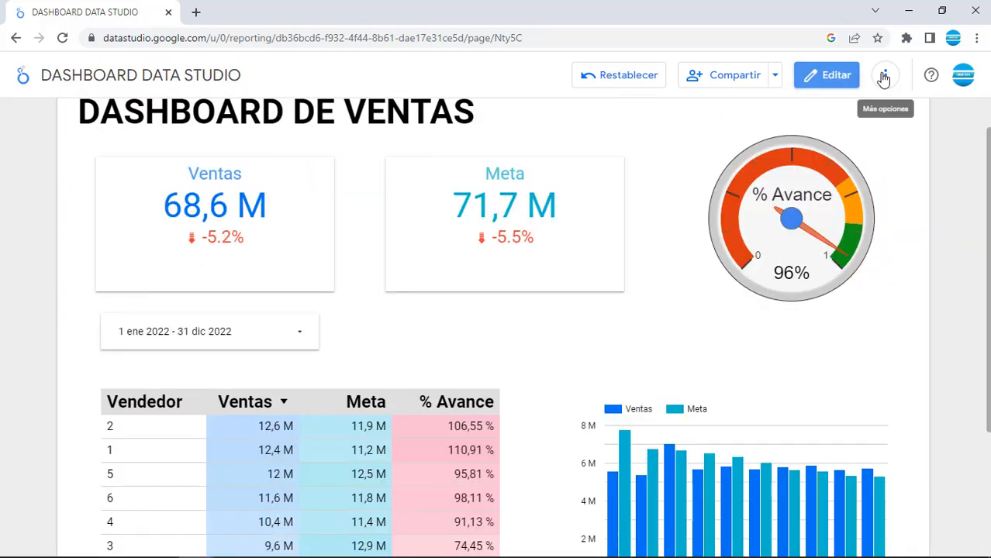
left_click(885, 74)
left_click(822, 184)
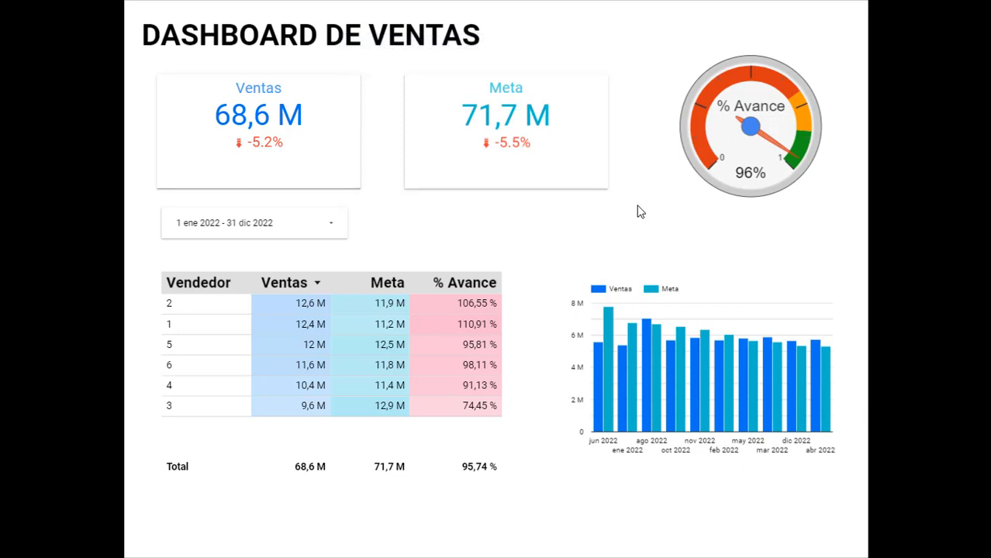
Change the period filter's end date to 31 August 2022 and apply the range
left_click(330, 224)
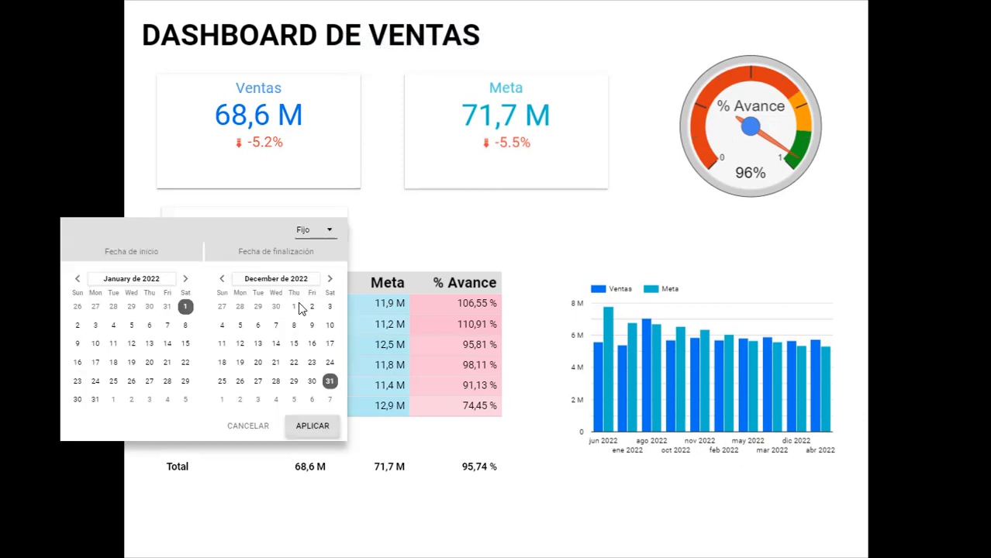
left_click(277, 281)
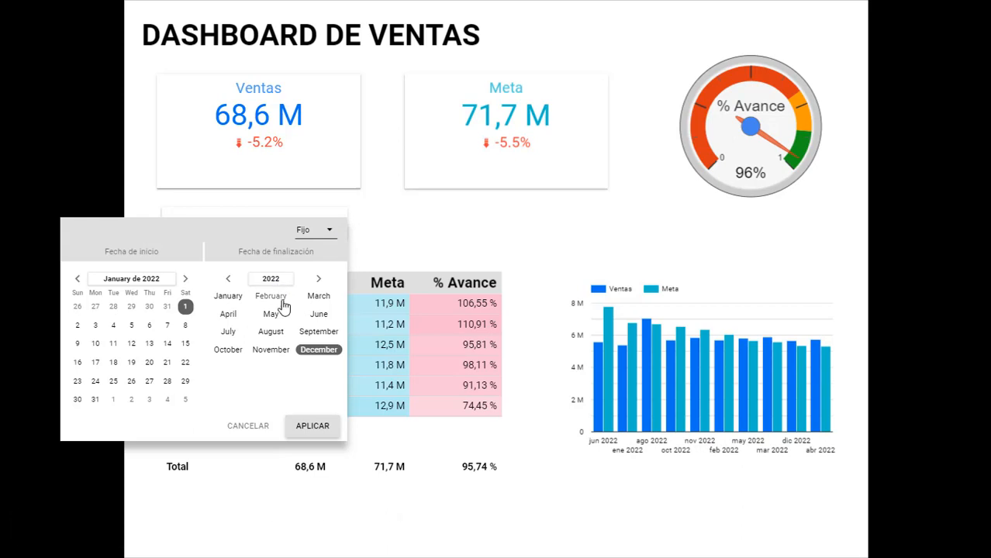
left_click(276, 341)
left_click(275, 380)
left_click(497, 290)
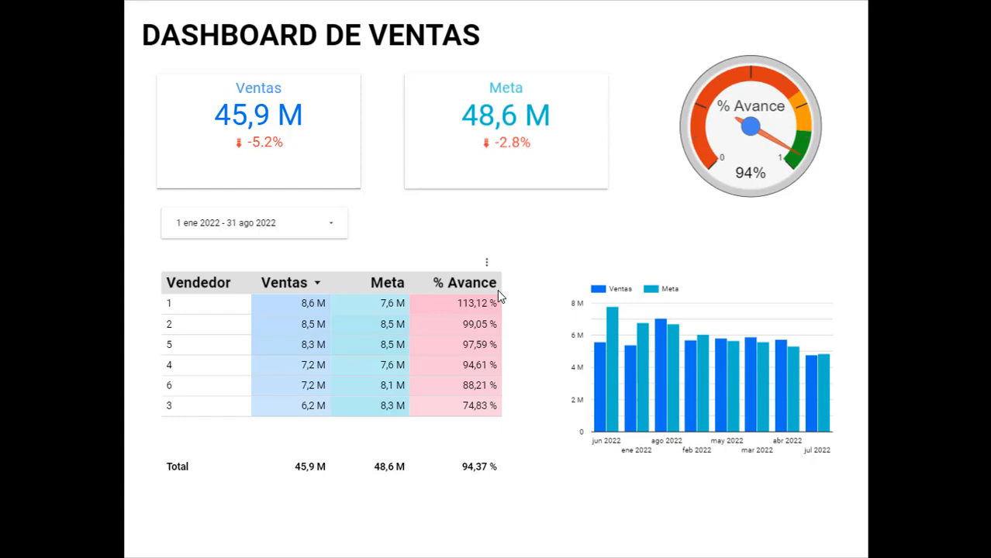
Exit the full-screen presentation and reapply the period filter with the range 1 January 2022 to 31 August 2022
left_click(254, 223)
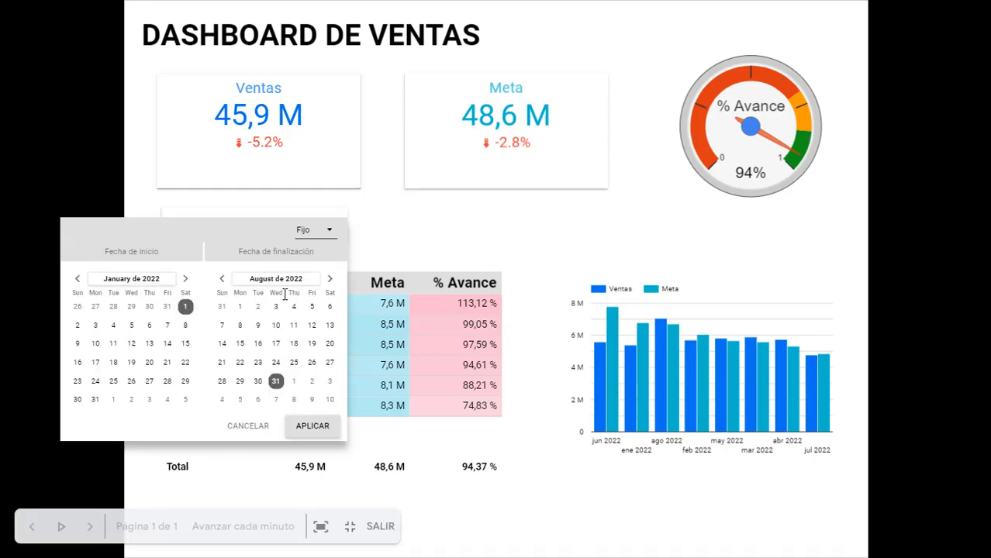
key("Escape")
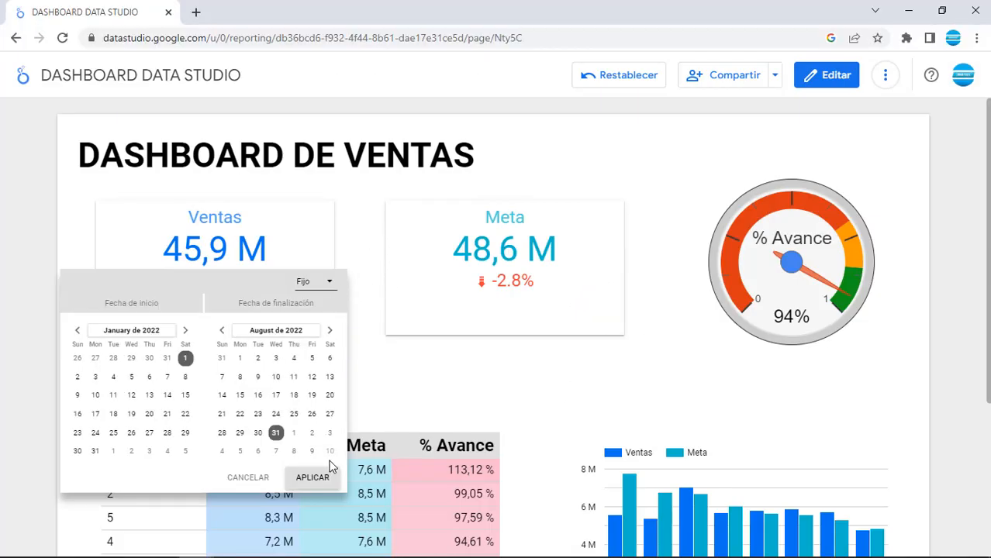
left_click(312, 478)
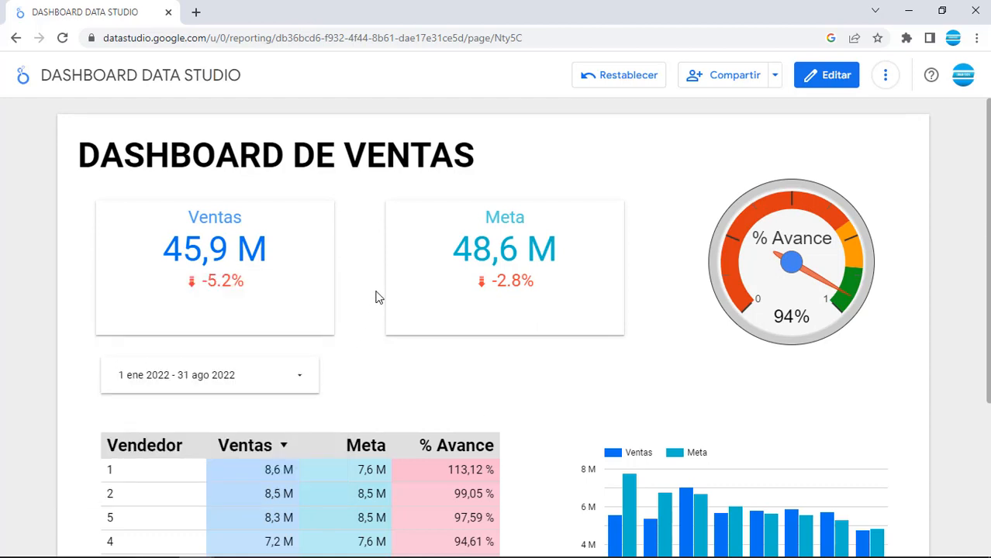
scroll(397, 331, "down", 3)
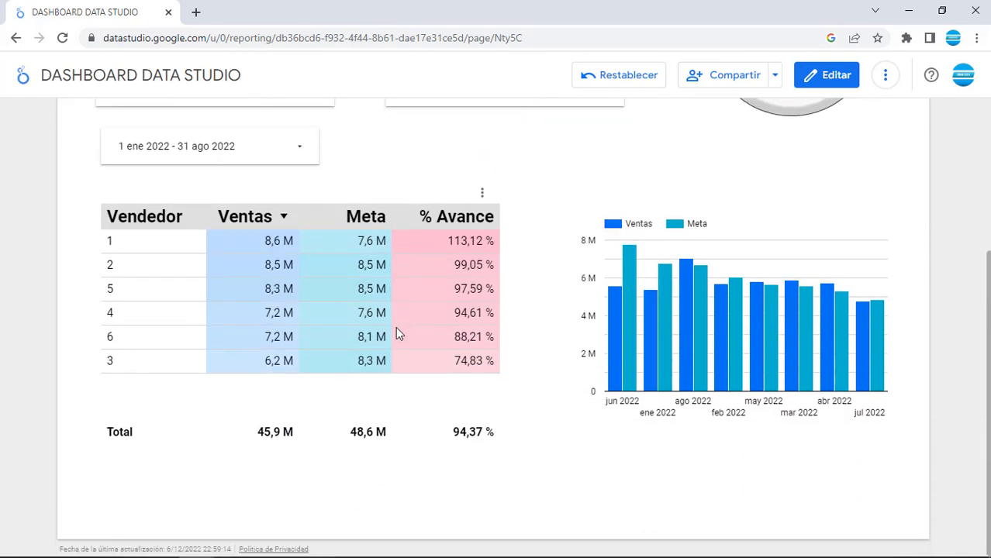
scroll(552, 398, "up", 3)
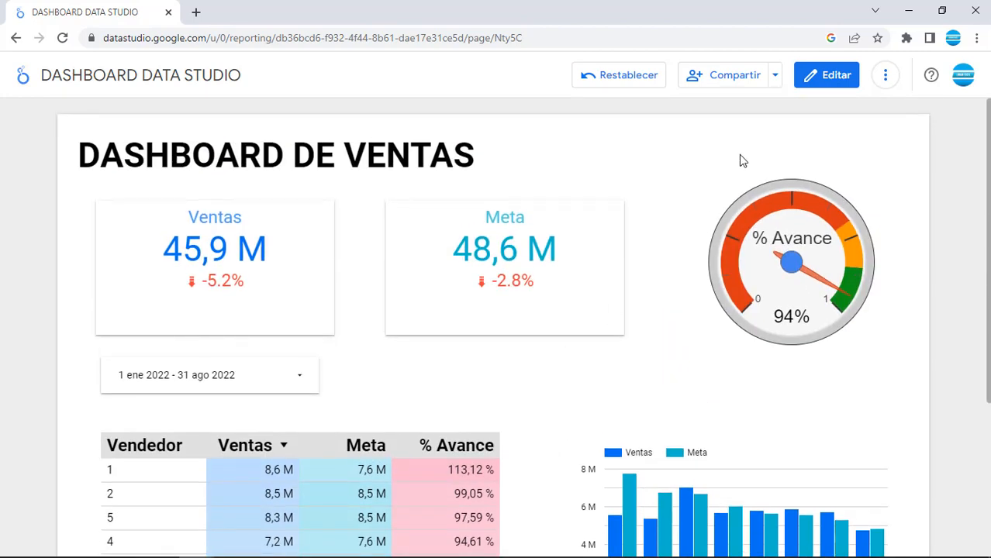
Return the report to edit mode and review the settings of the Meta scorecard and the % Avance gauge
left_click(828, 80)
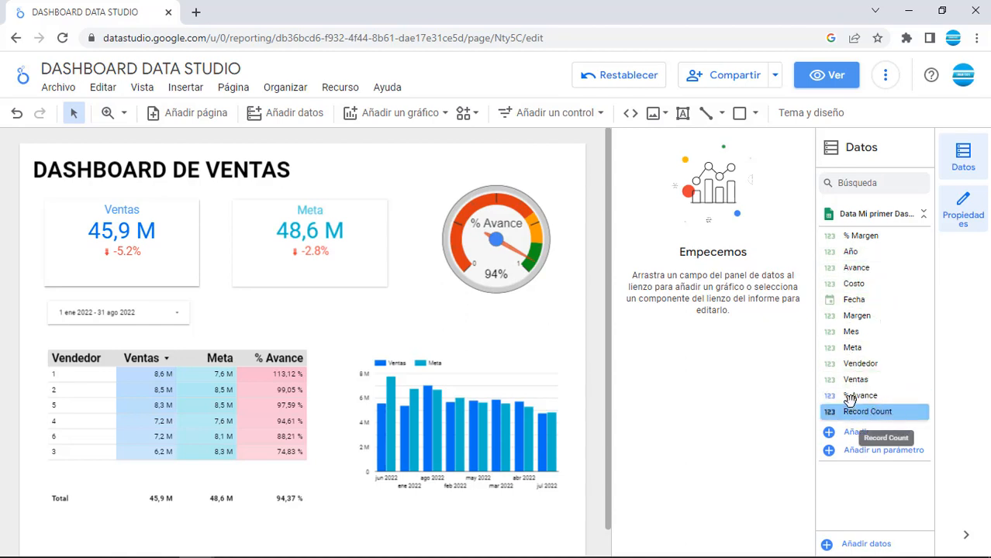
left_click(370, 275)
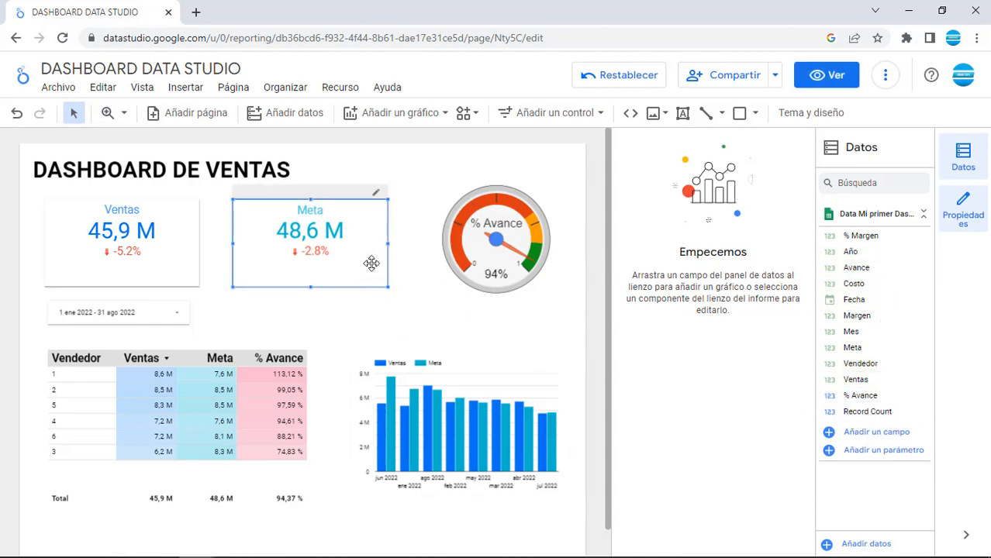
left_click(676, 147)
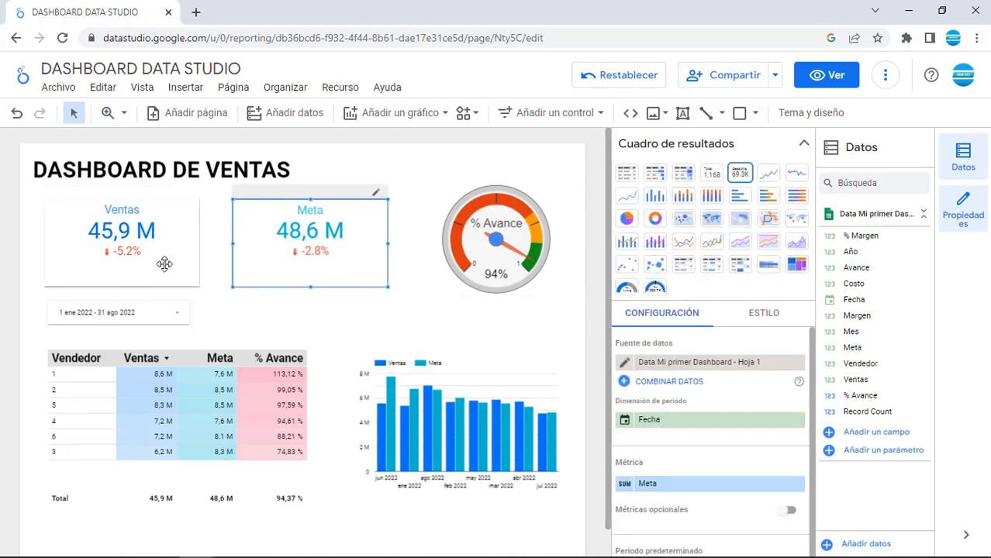
left_click(562, 211)
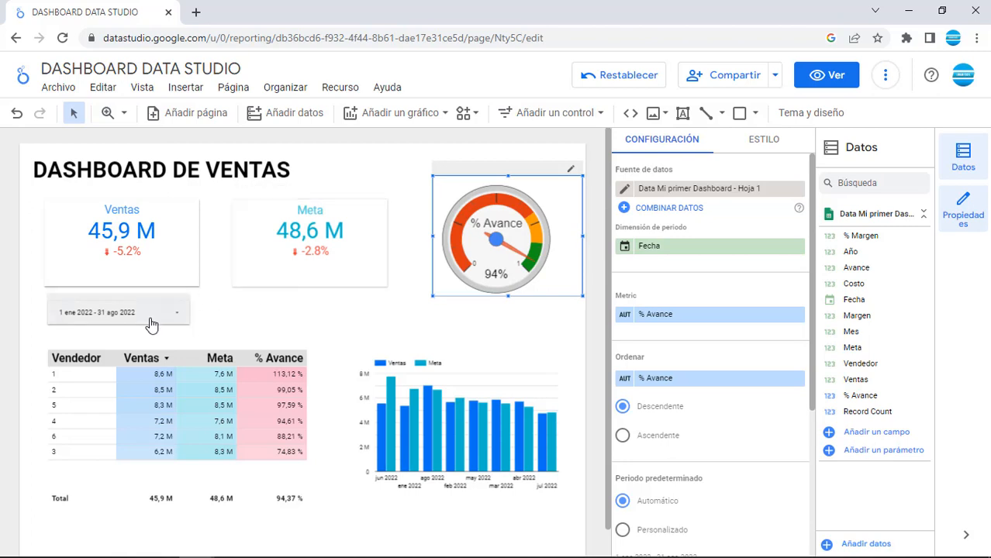
scroll(151, 319, "down", 1)
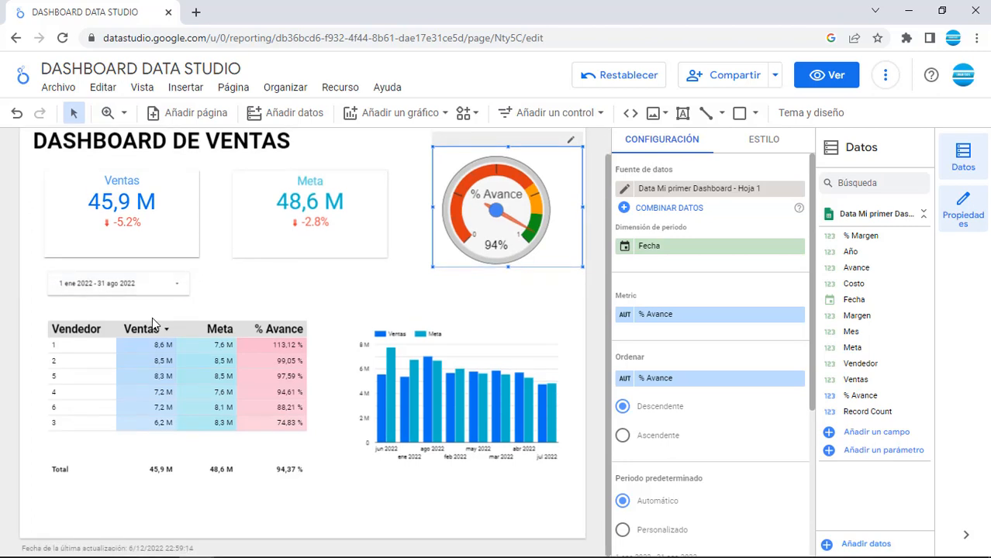
Give the column chart a left Y-axis title and a border shadow, and switch the report back to view mode
left_click(524, 350)
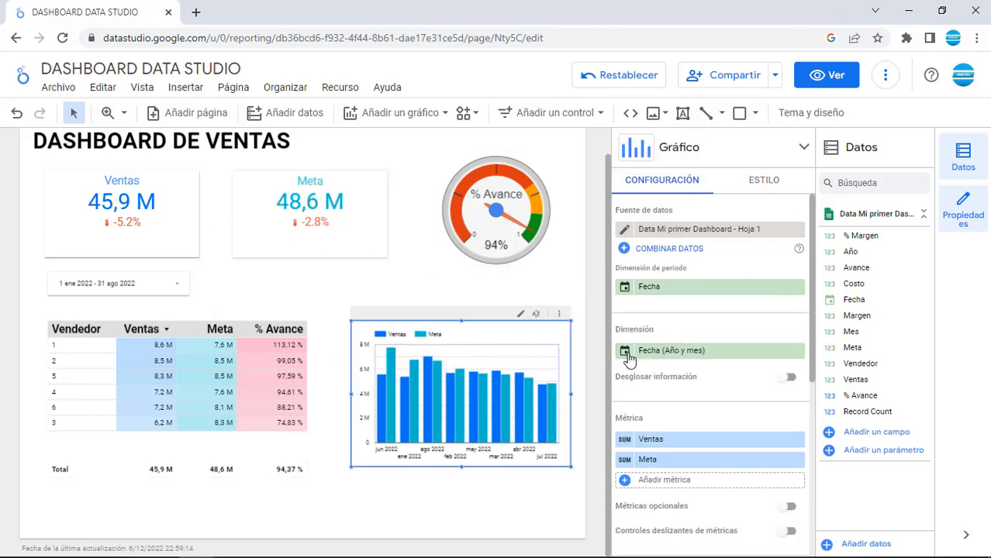
left_click(764, 179)
scroll(738, 371, "down", 5)
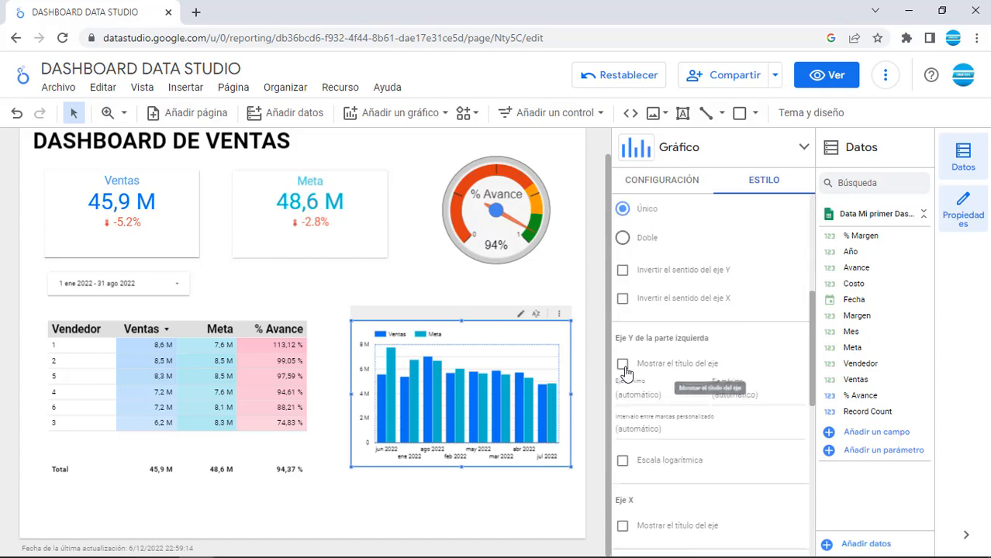
left_click(625, 367)
left_click(521, 290)
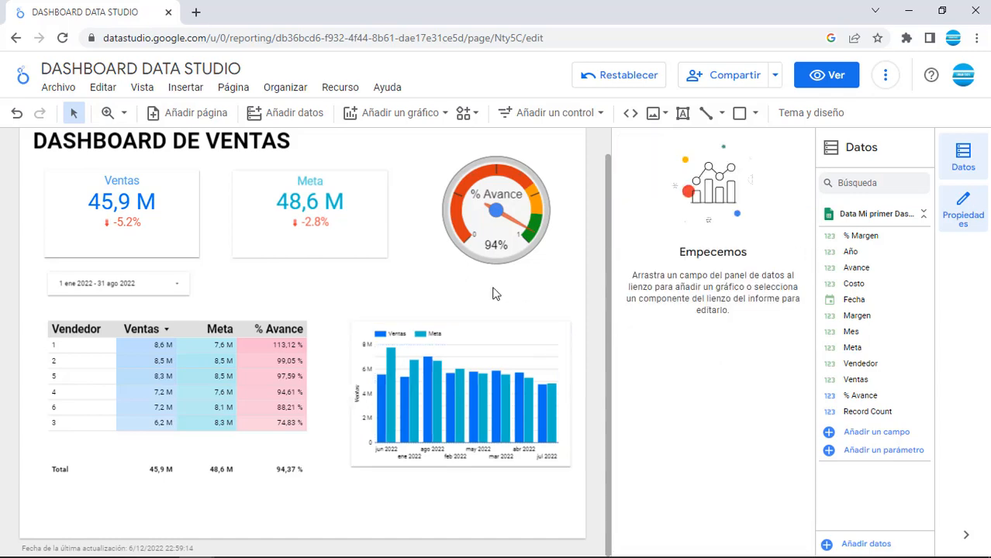
key("ctrl+shift+e")
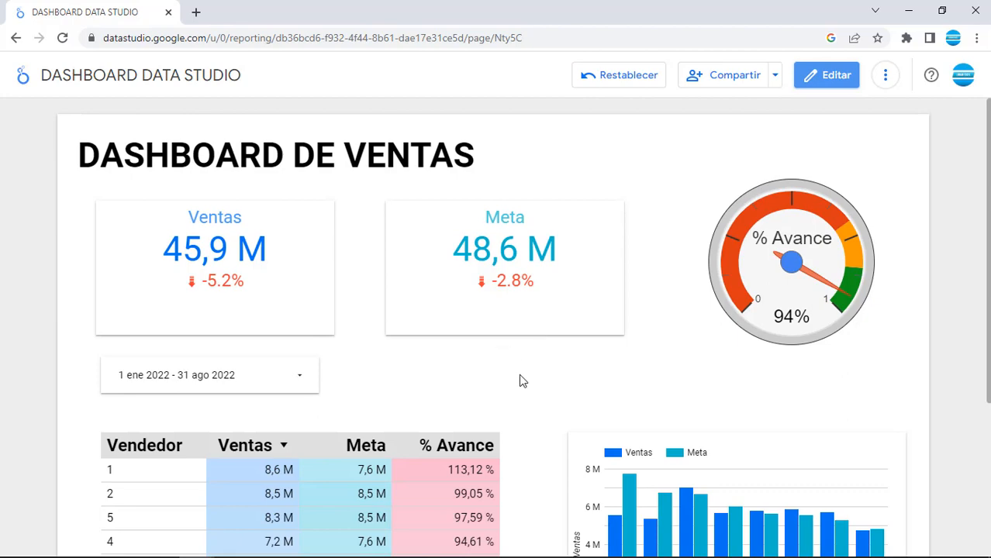
Look over the whole dashboard, from the scorecards and % Avance gauge to the seller table and the column chart
scroll(517, 371, "down", 3)
scroll(517, 368, "up", 3)
scroll(503, 369, "down", 1)
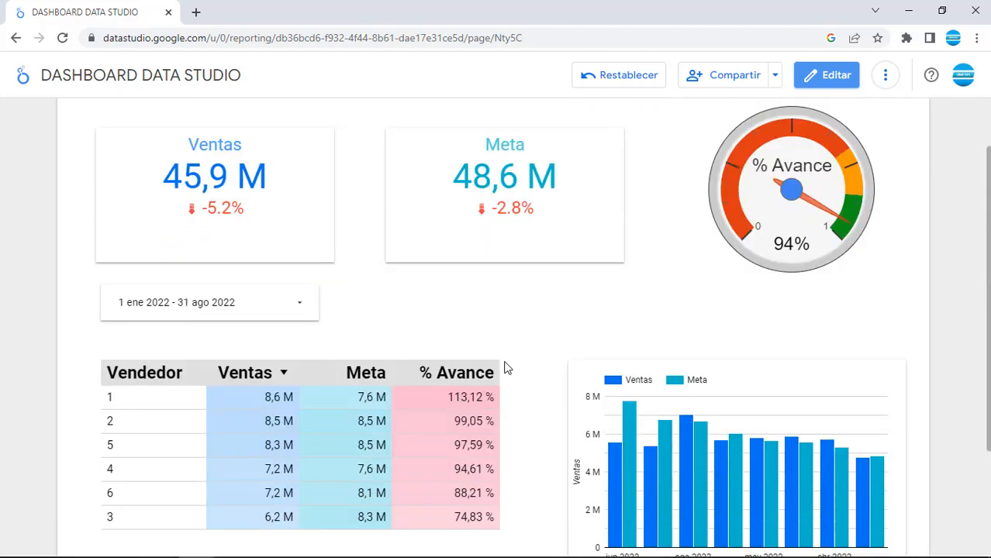
scroll(518, 340, "up", 1)
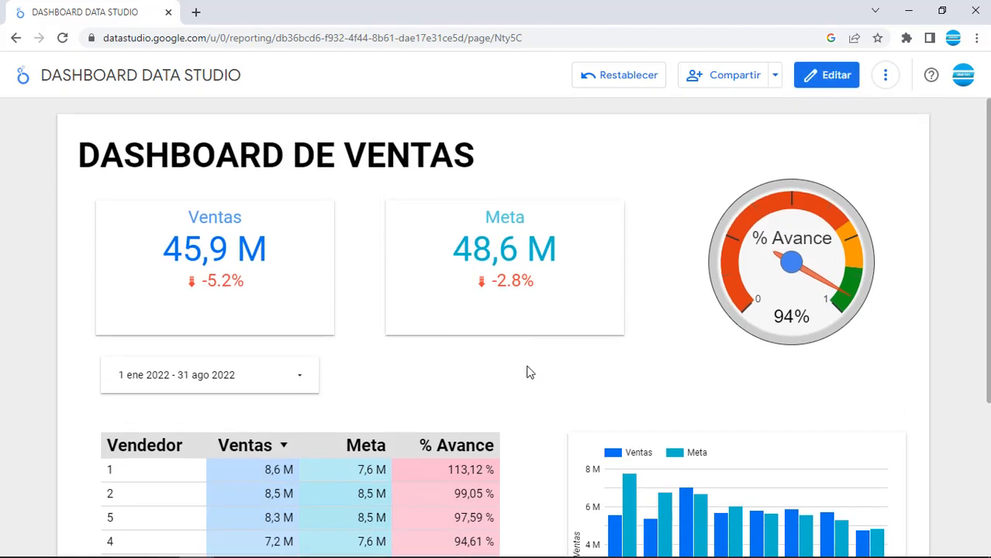
scroll(519, 371, "down", 3)
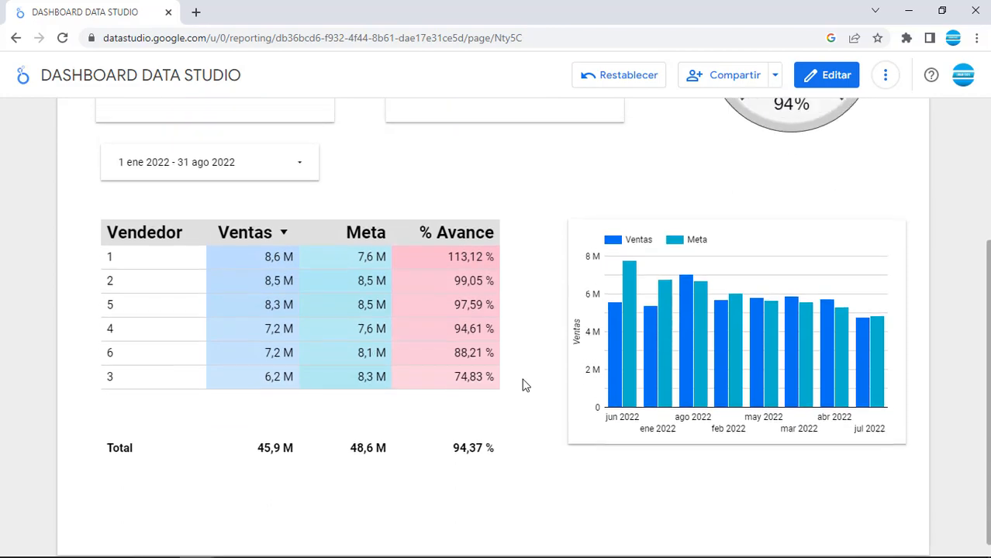
scroll(524, 383, "up", 2)
scroll(525, 385, "up", 1)
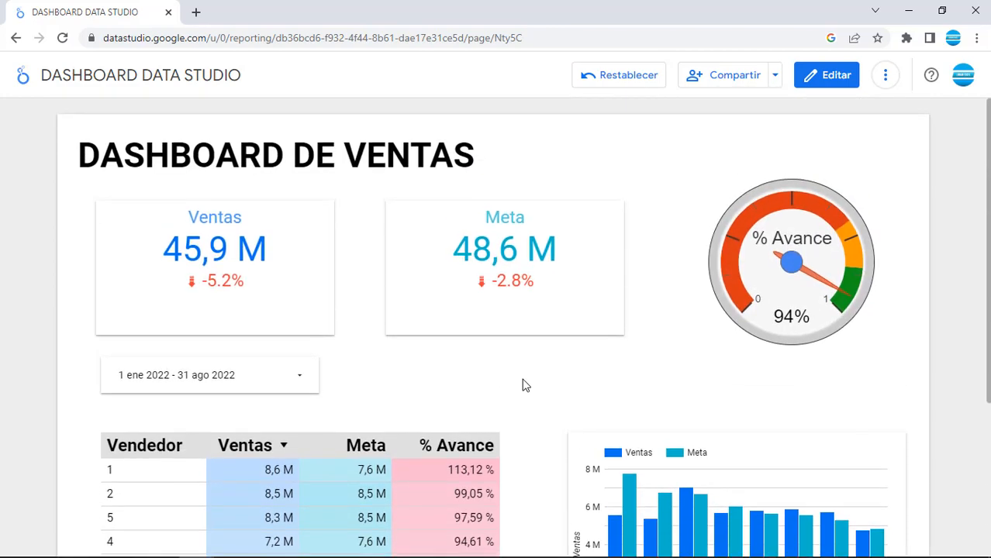
scroll(524, 383, "down", 3)
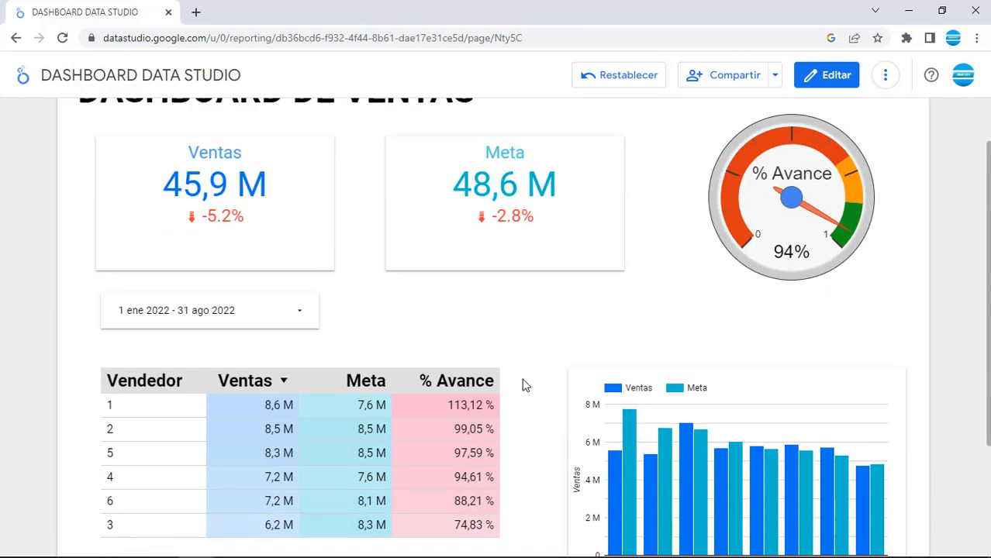
scroll(498, 302, "up", 2)
scroll(499, 302, "up", 1)
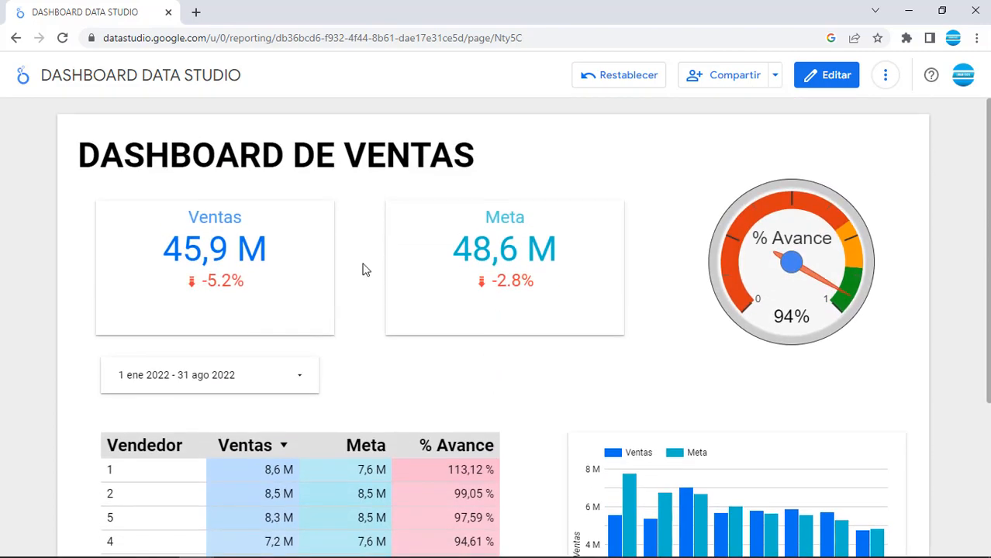
scroll(362, 269, "down", 3)
scroll(364, 270, "up", 3)
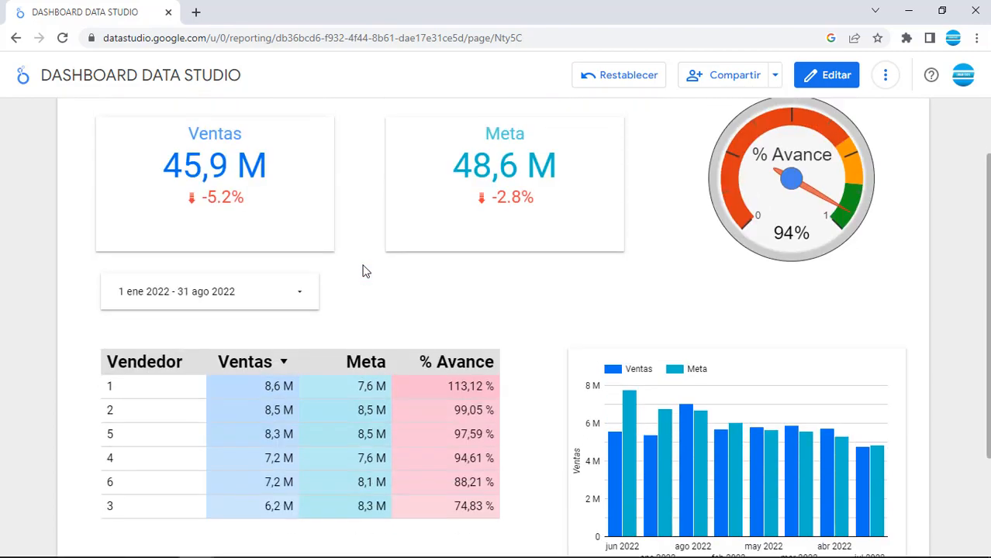